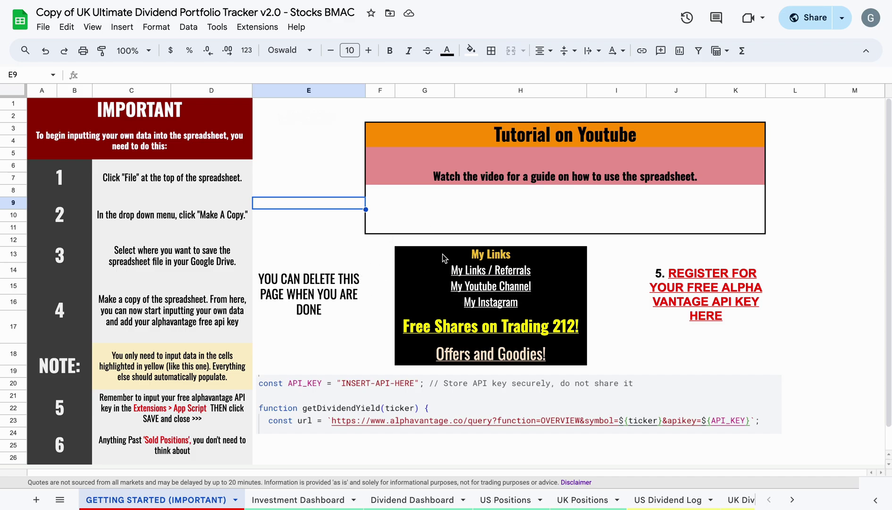
Look over the Investment Dashboard sheet and the Dividend Dashboard sheet
left_click(235, 499)
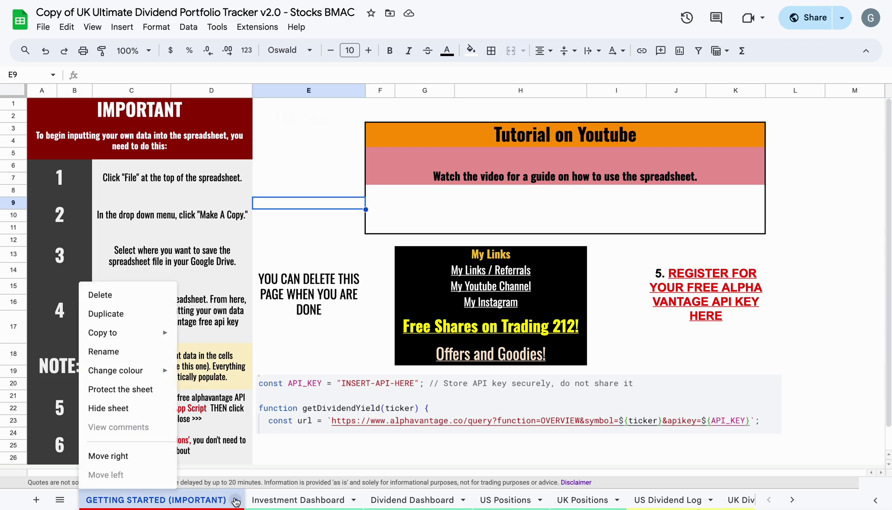
left_click(374, 302)
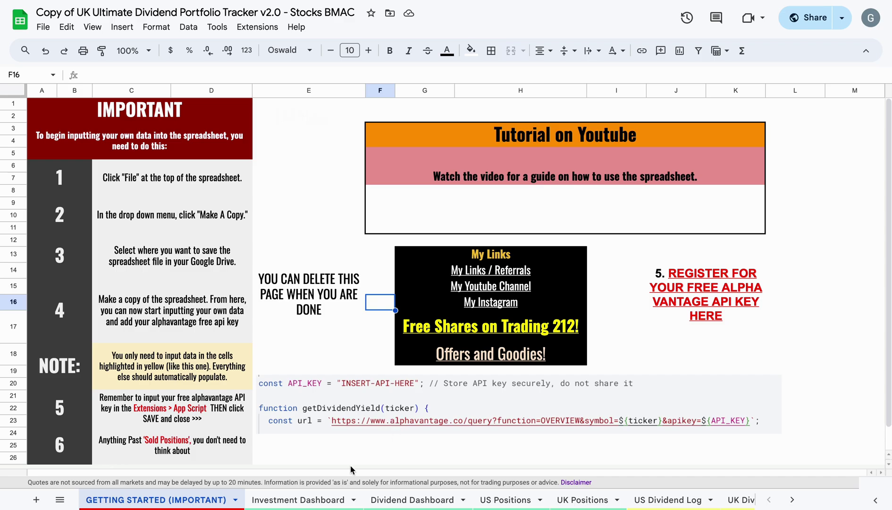
left_click(314, 496)
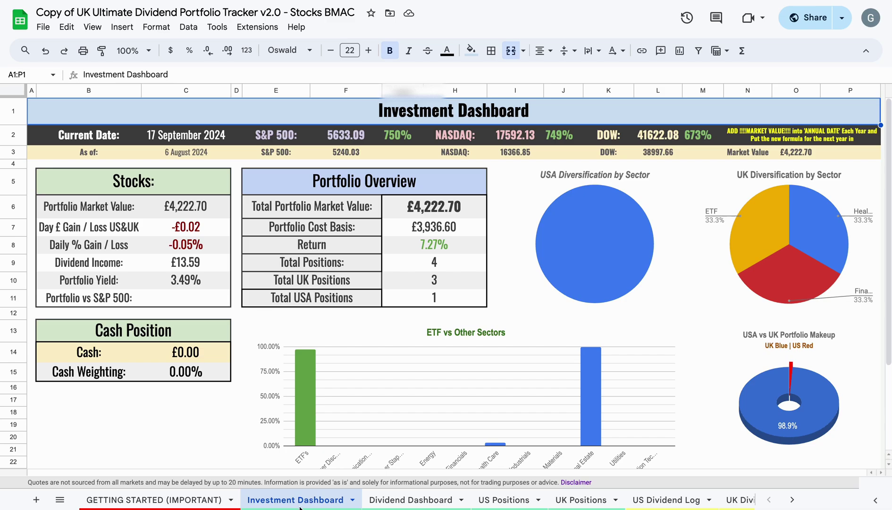
left_click(410, 499)
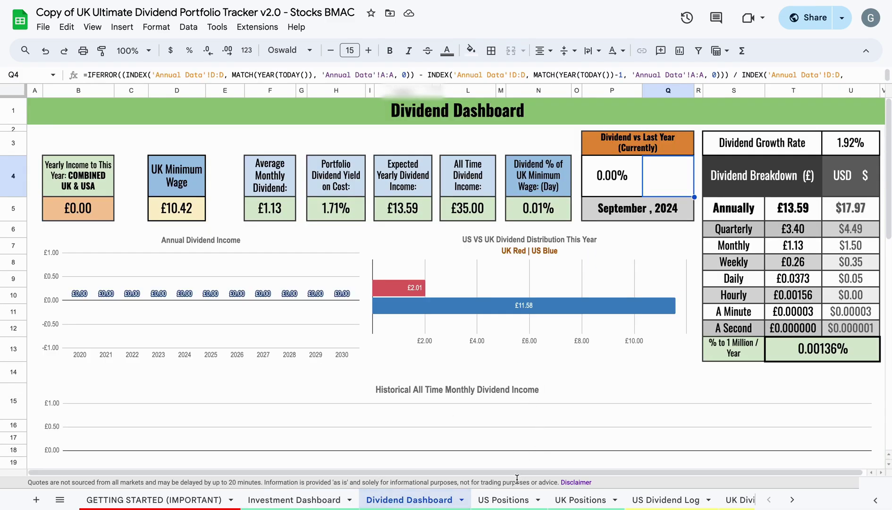
On the US Positions sheet, enter the ticker KO in the first empty row below Realty Income Corp
left_click(514, 498)
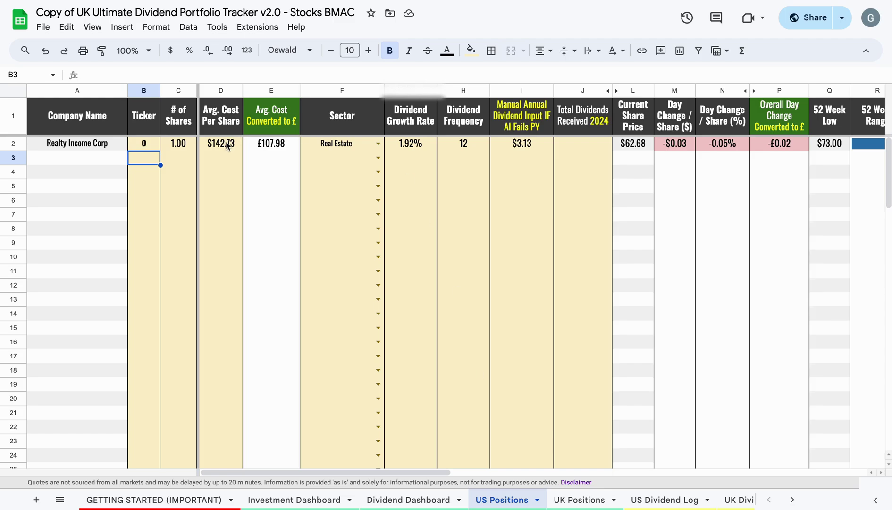
left_click(101, 146)
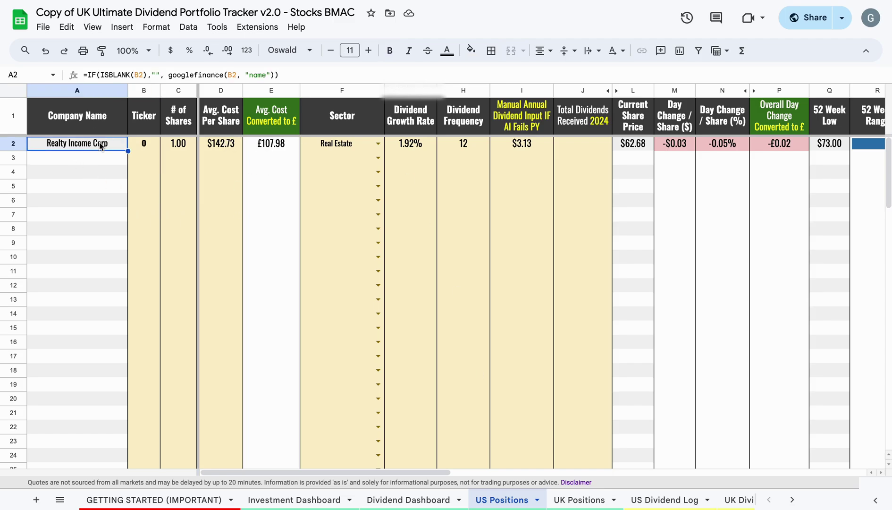
left_click(153, 149)
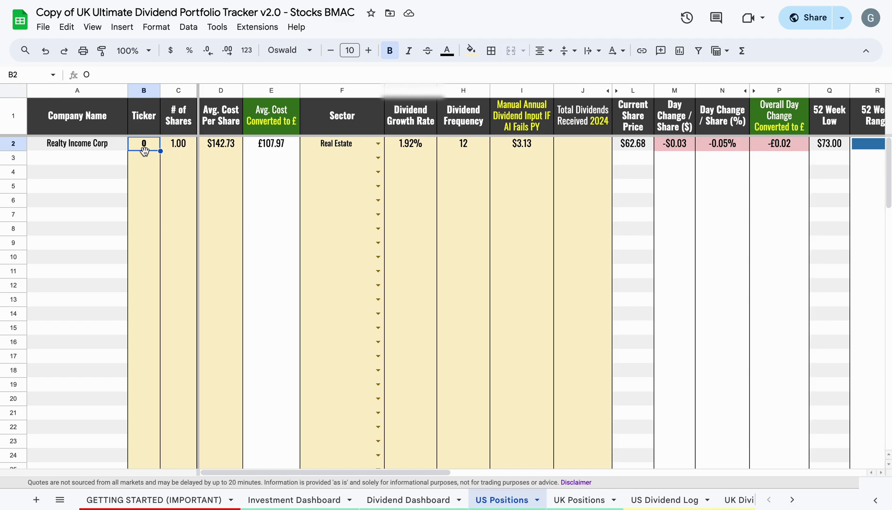
left_click(145, 162)
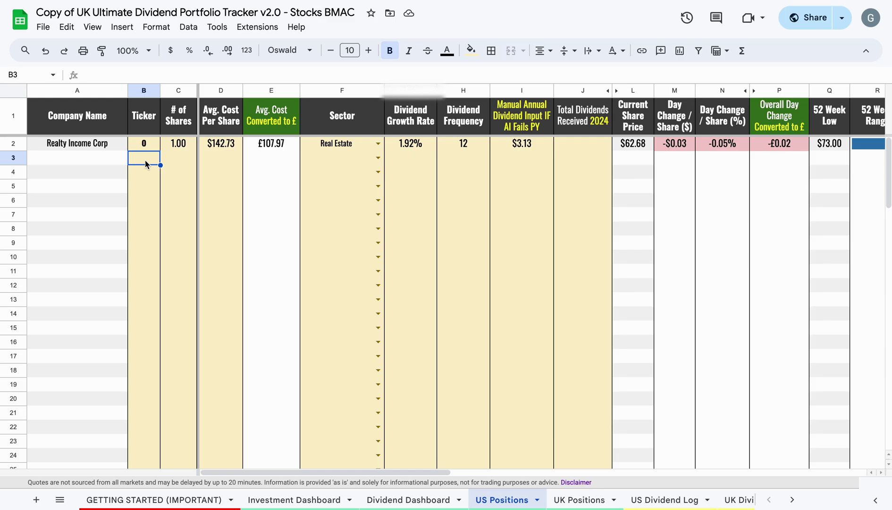
type("KO")
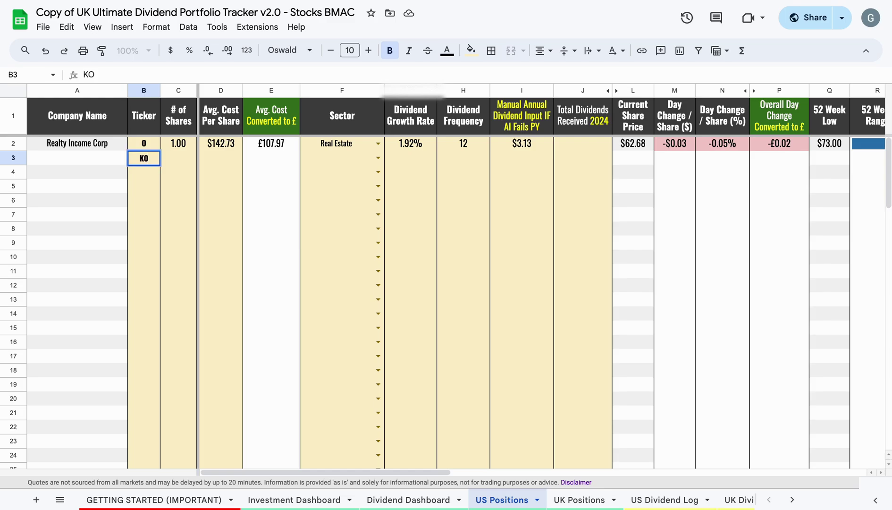
key("Tab")
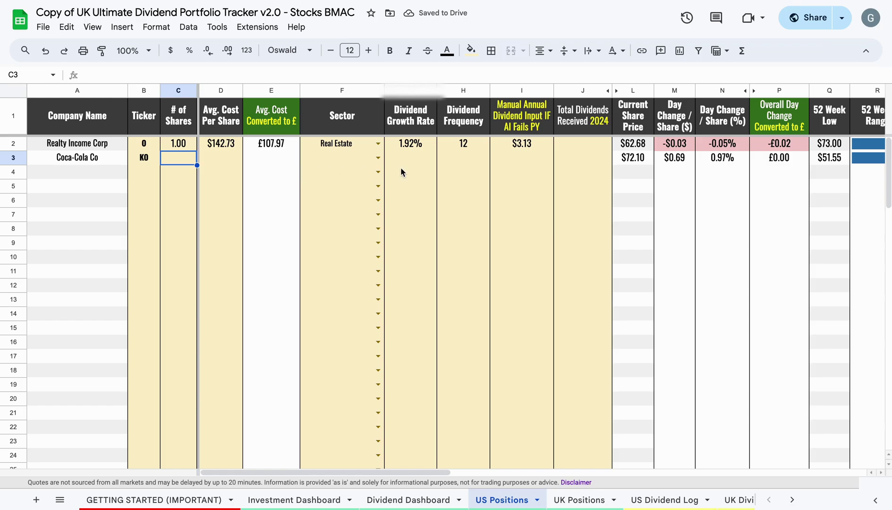
Examine the calculated columns of the Coca-Cola row, including its Annual Dividend API cell
scroll(401, 172, "right", 15)
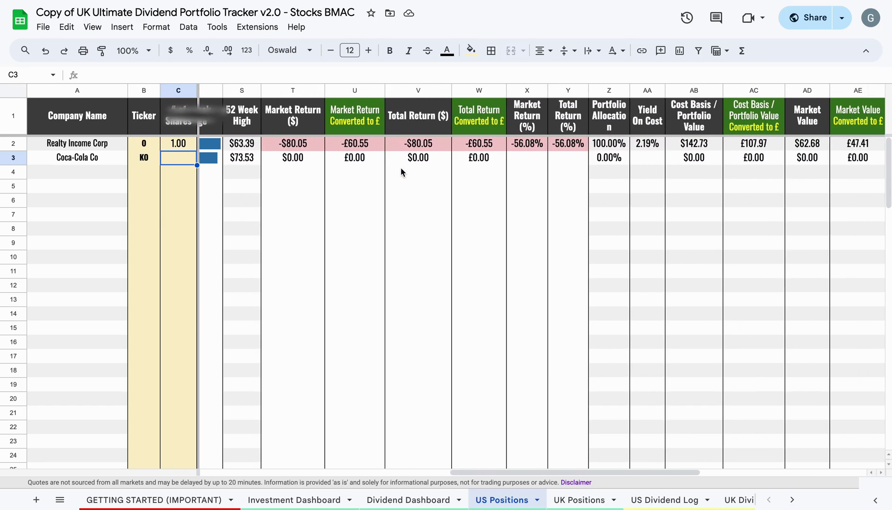
scroll(400, 172, "right", 10)
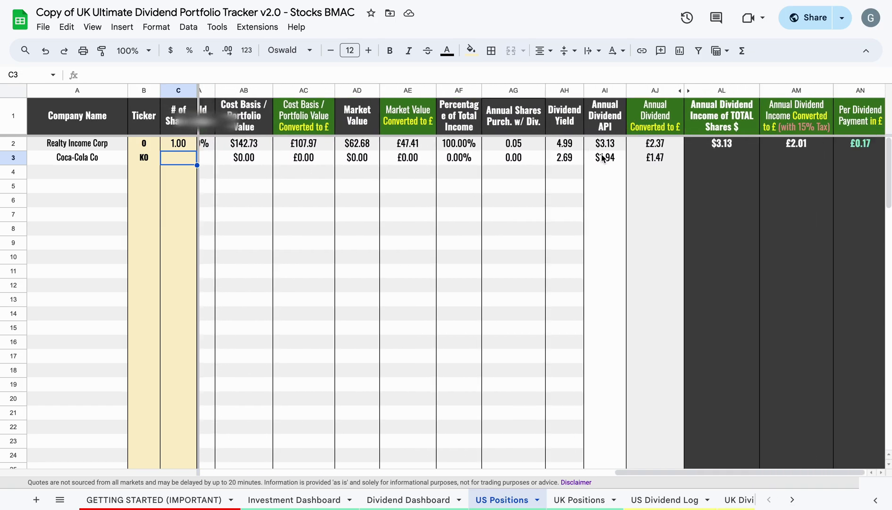
left_click(602, 159)
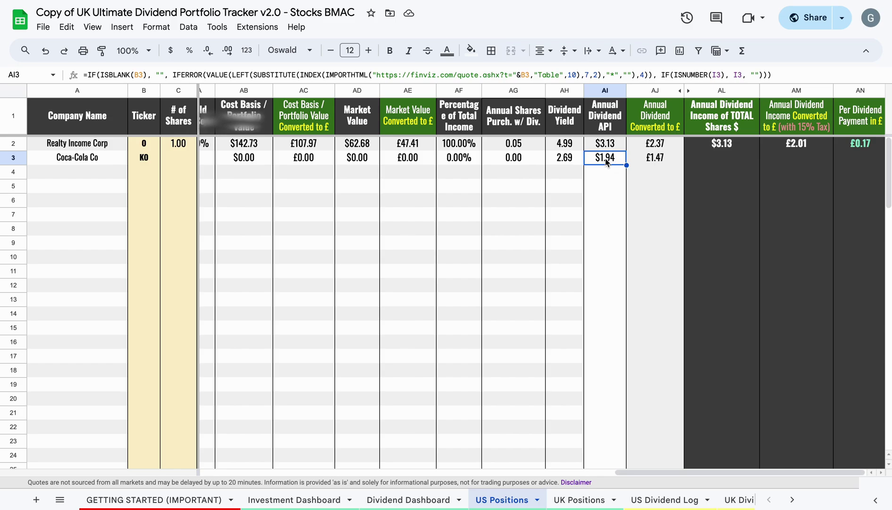
scroll(603, 161, "left", 10)
scroll(604, 161, "up", 1)
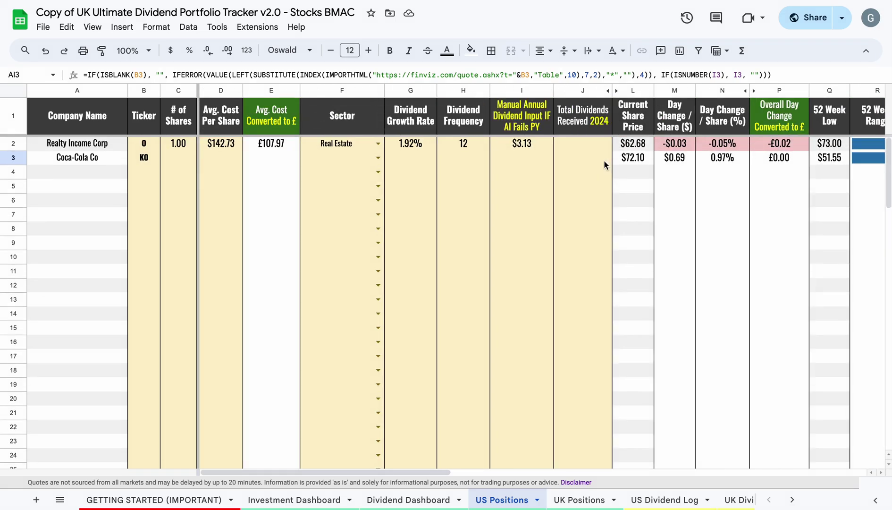
Enter 1 share and an average cost per share of $72 for Coca-Cola
left_click(180, 161)
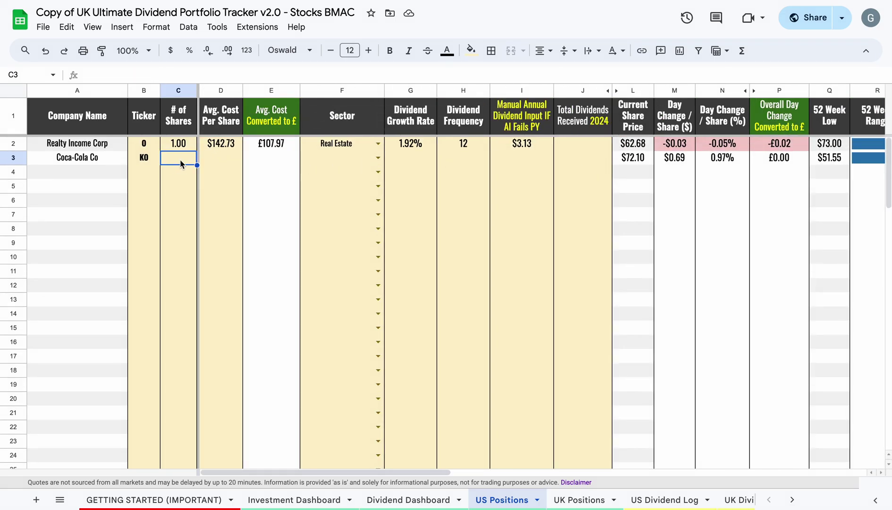
type("1")
key("Tab")
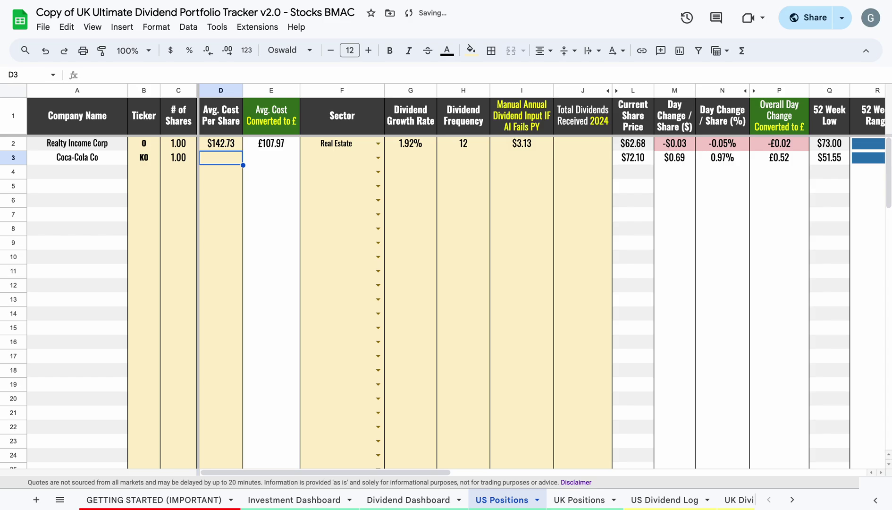
left_click(629, 159)
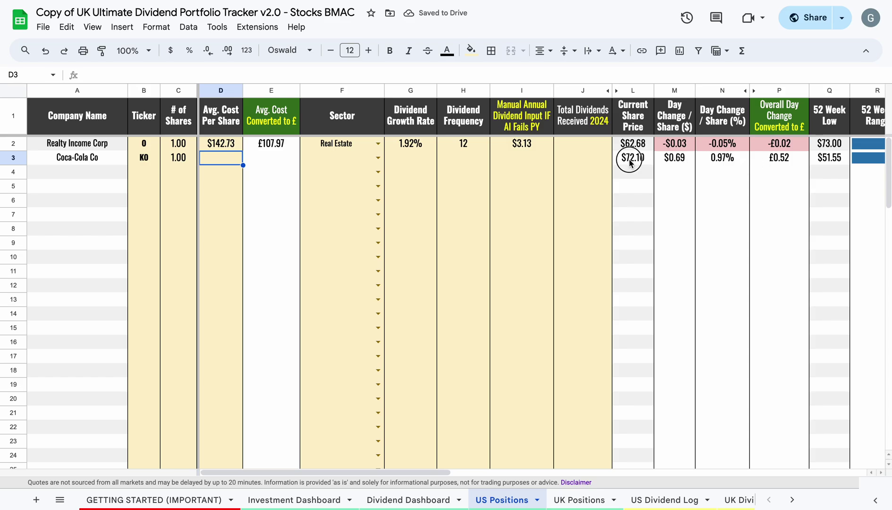
left_click(210, 160)
type("72")
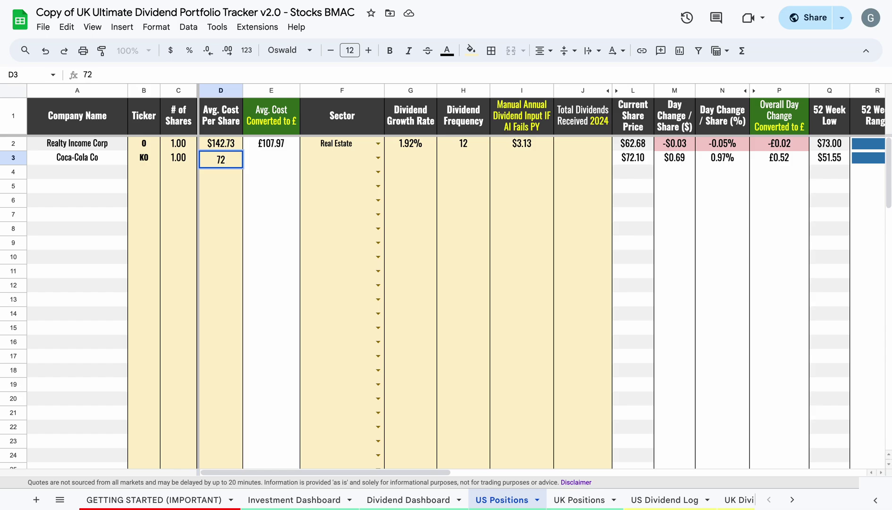
key("Tab")
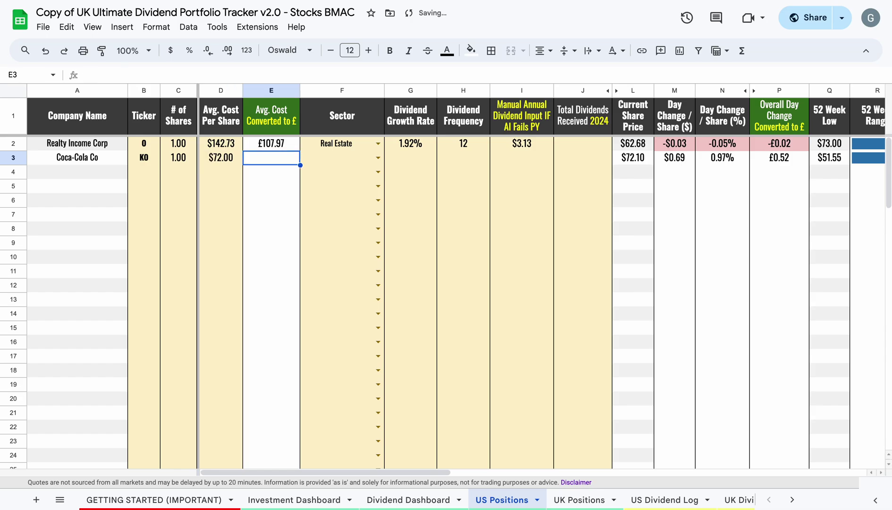
Copy the Avg. Cost Converted to £ formula from the Realty Income row into the Coca-Cola row and compare it with the dollar cost
left_click(271, 143)
key("ctrl+c")
key("Down")
key("Down")
key("Down")
key("Down")
key("ctrl+v")
key("Up")
key("Up")
key("Up")
key("ctrl+v")
key("Down")
key("Up")
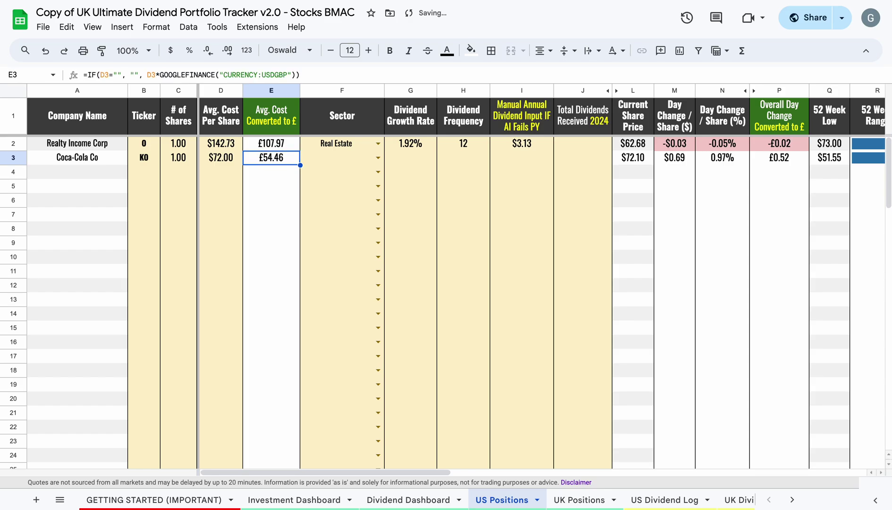
left_click(230, 162)
left_click(263, 162)
left_click(233, 163)
left_click(282, 161)
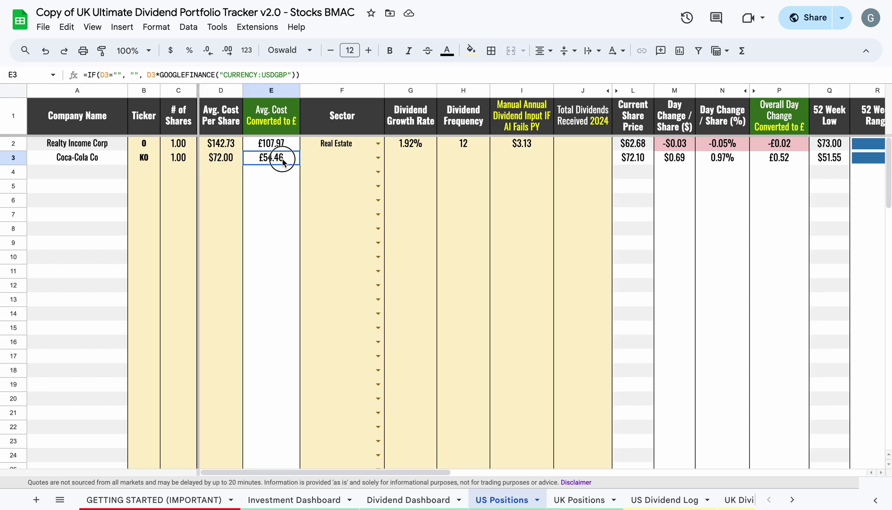
Set Coca-Cola's sector to Consumer Discretionary and its dividend growth rate to 3.3%
left_click(378, 157)
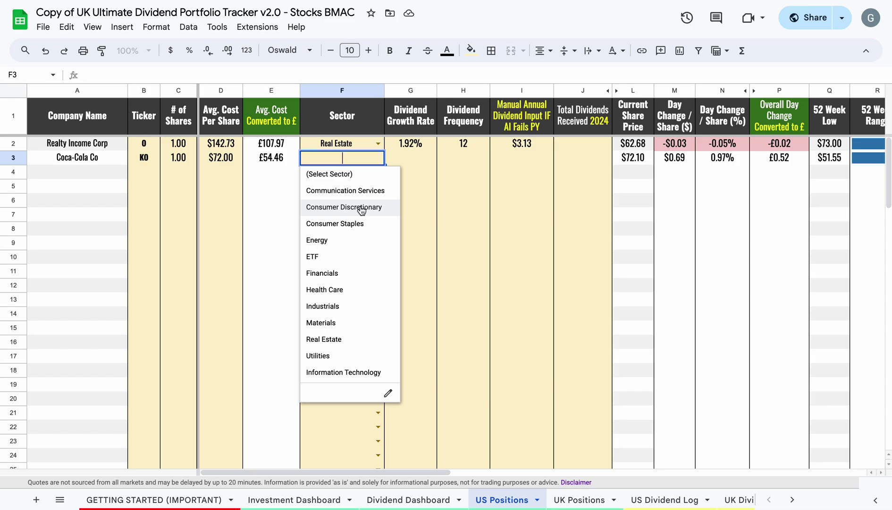
left_click(361, 207)
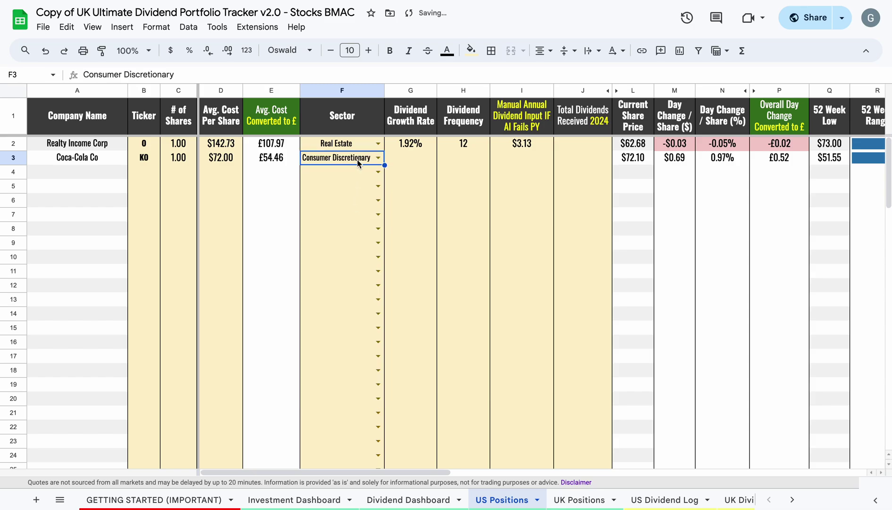
left_click(418, 161)
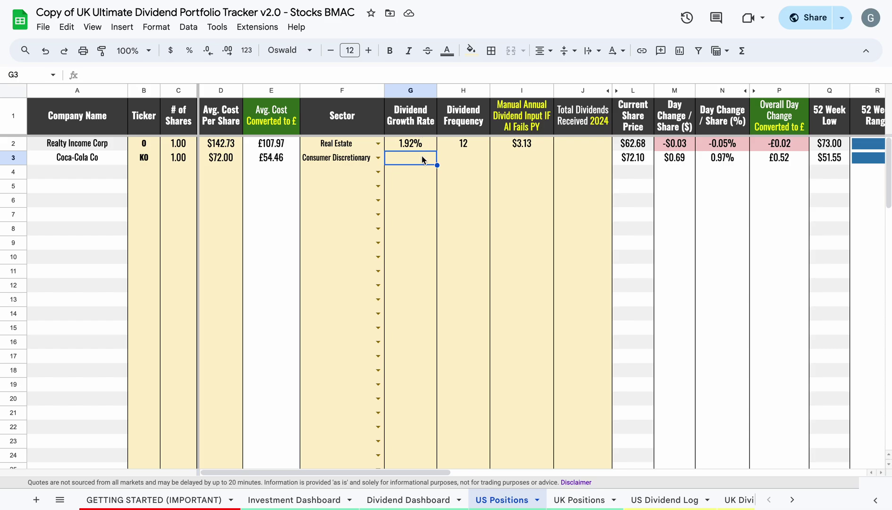
type("3.3%")
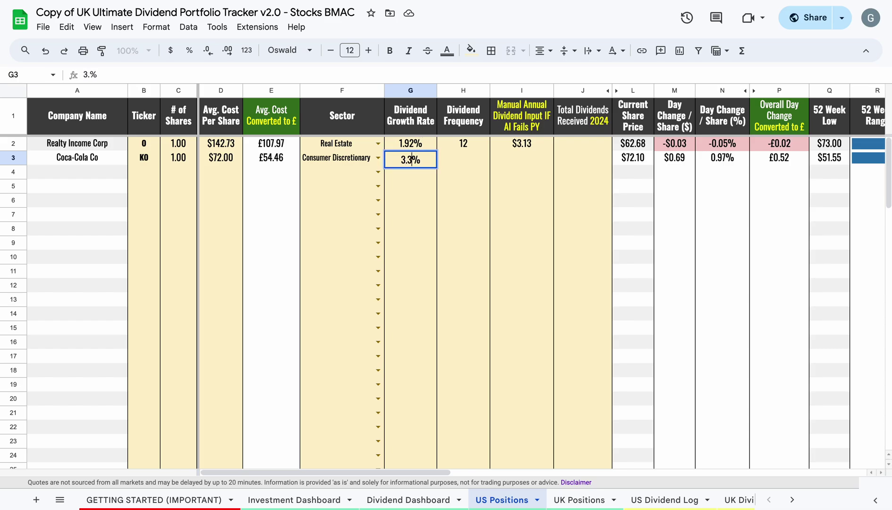
key("Tab")
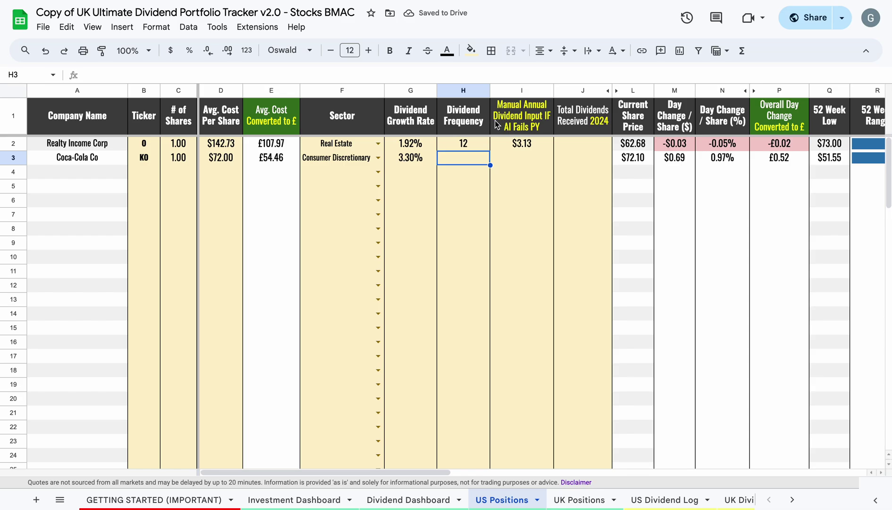
Set Coca-Cola's dividend frequency to 4
type("4")
key("Return")
key("Up")
Check Coca-Cola's Annual Dividend API figure and enter 1.94 as its manual annual dividend
left_click(527, 159)
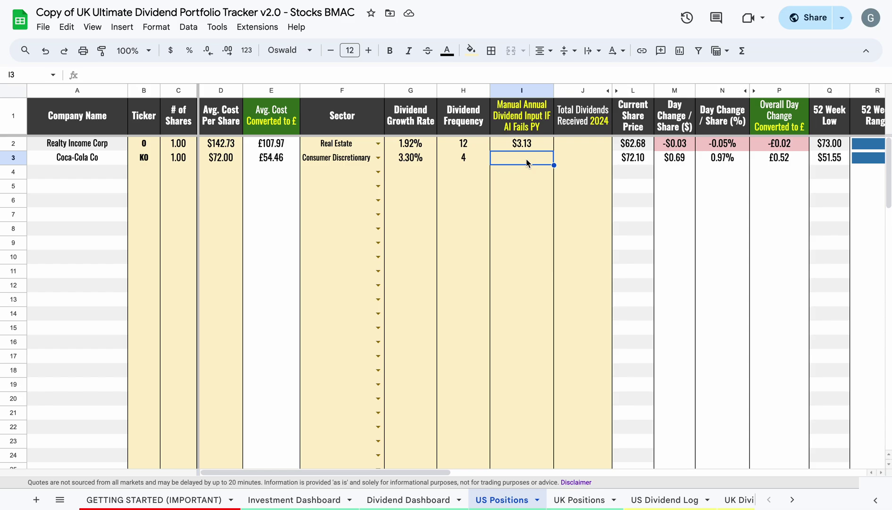
scroll(526, 159, "right", 10)
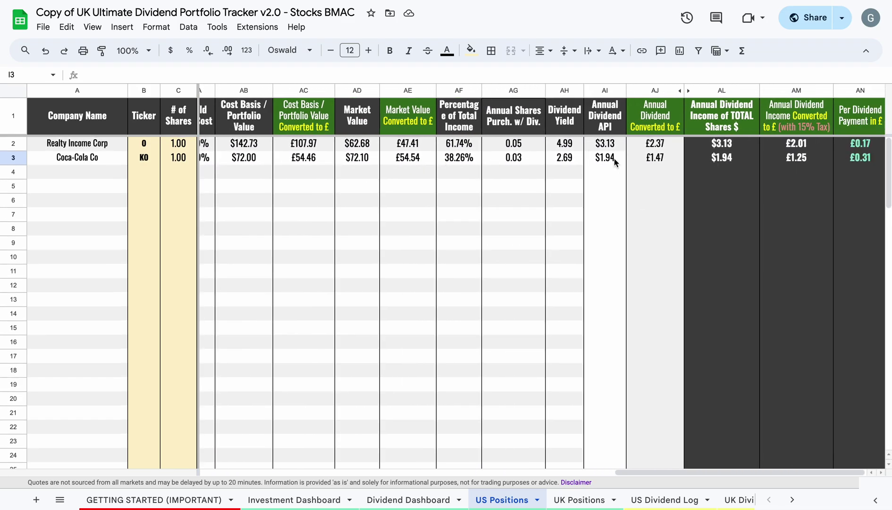
left_click(616, 158)
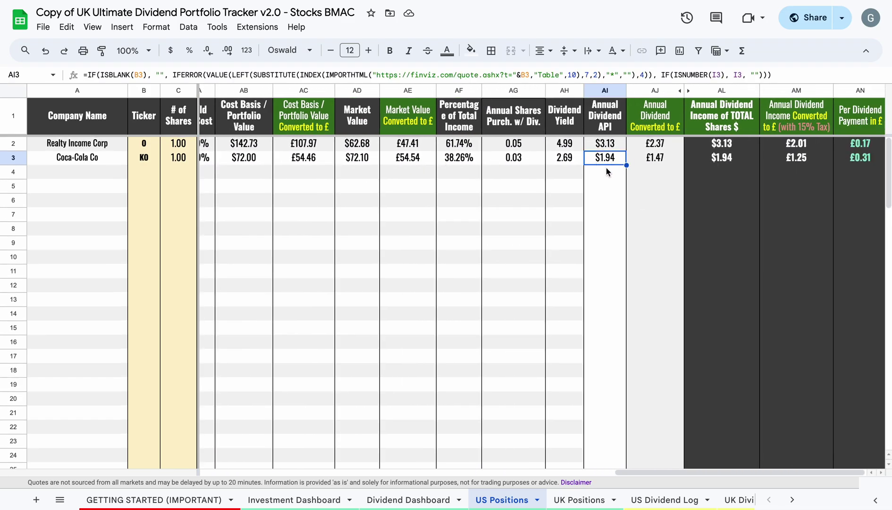
scroll(614, 165, "left", 10)
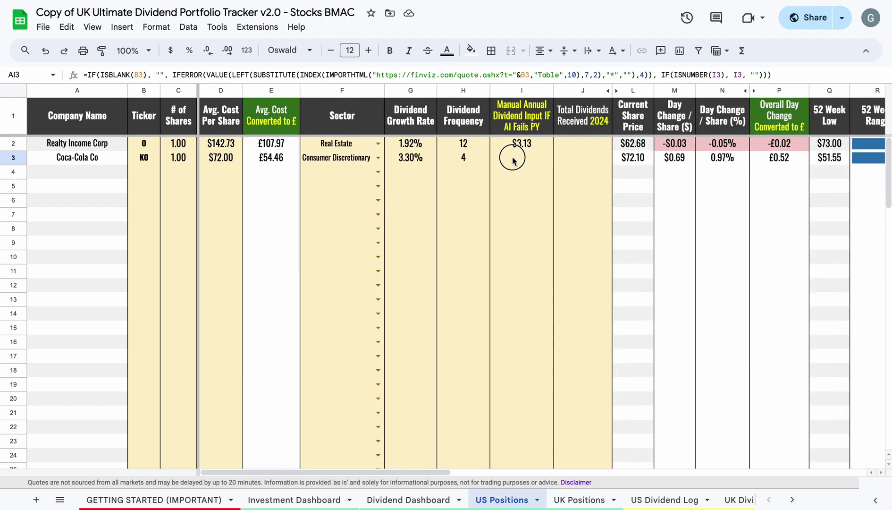
left_click(514, 159)
type("1.94")
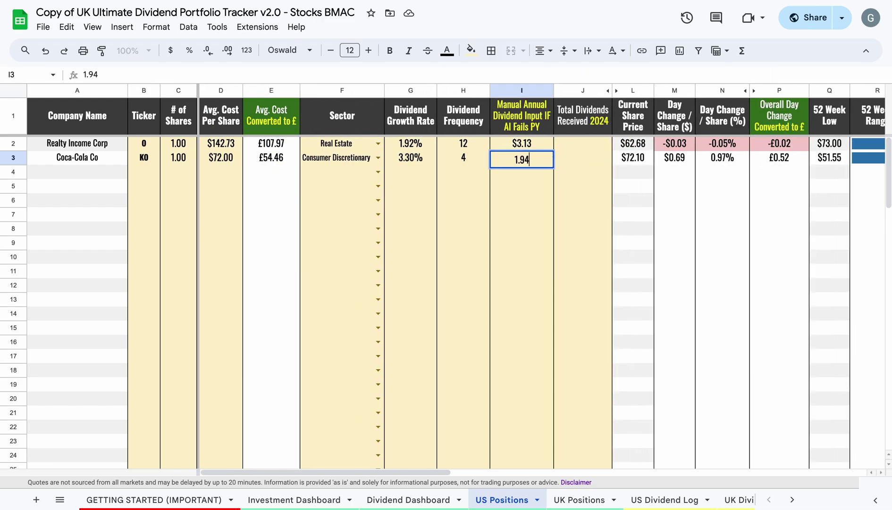
key("Tab")
key("shift+Tab")
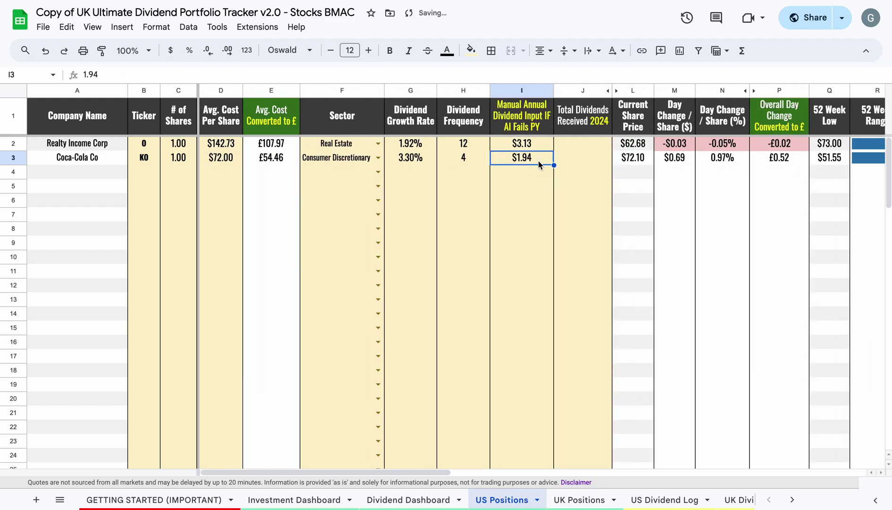
Compare Coca-Cola's Annual Dividend API cell with its manual annual dividend input
scroll(539, 163, "right", 10)
scroll(539, 163, "right", 2)
left_click(595, 160)
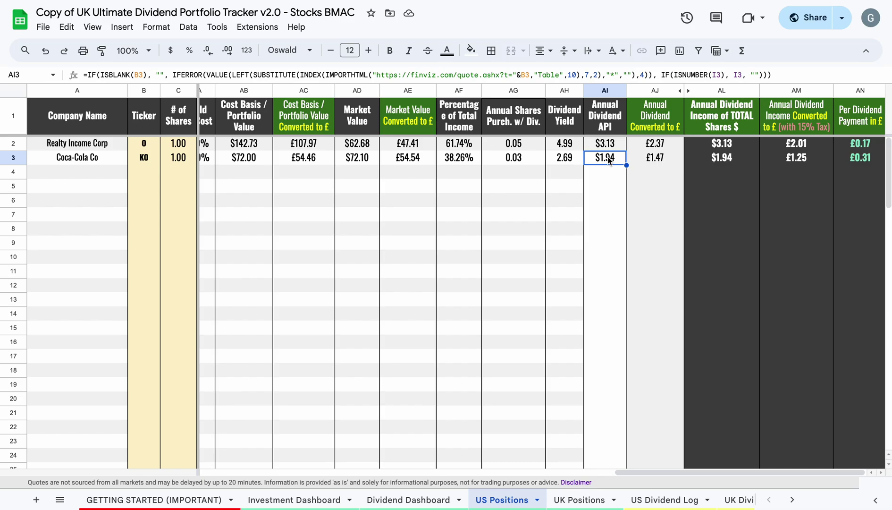
scroll(608, 160, "left", 12)
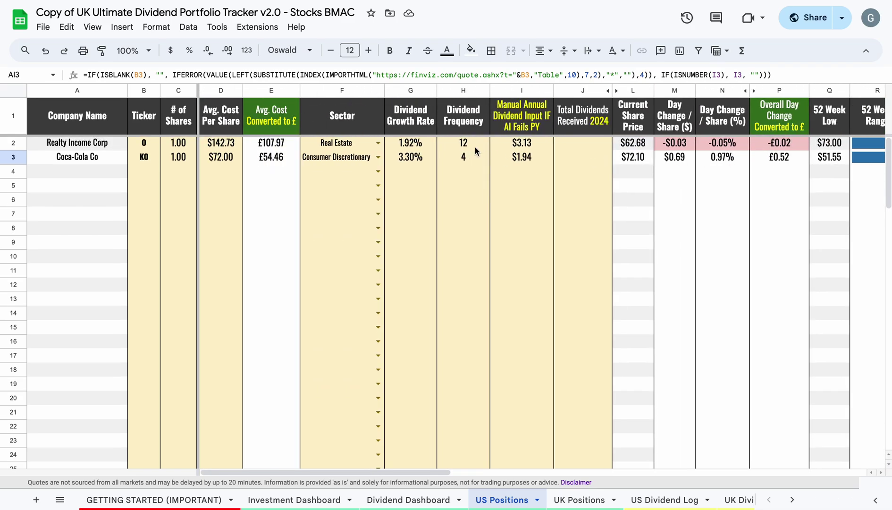
left_click(528, 160)
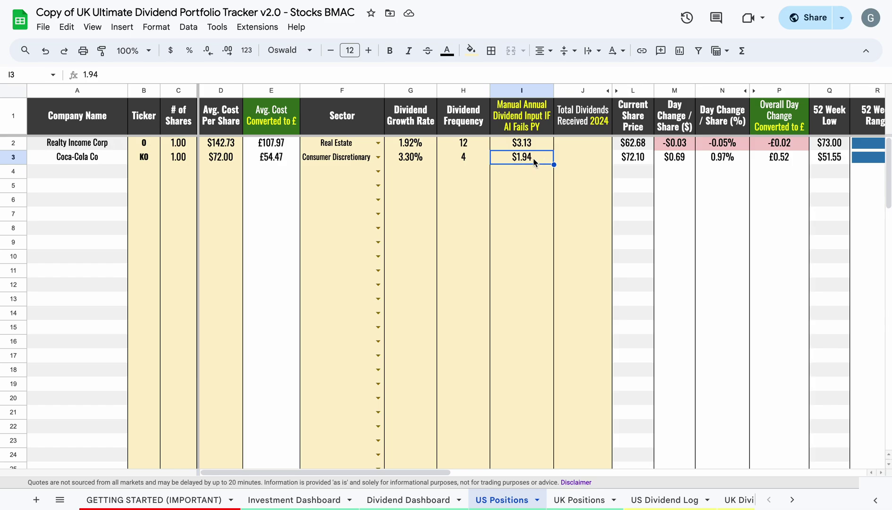
Examine the formula in Coca-Cola's Total Dividends Received 2024 cell on the US Positions sheet
scroll(534, 162, "right", 1)
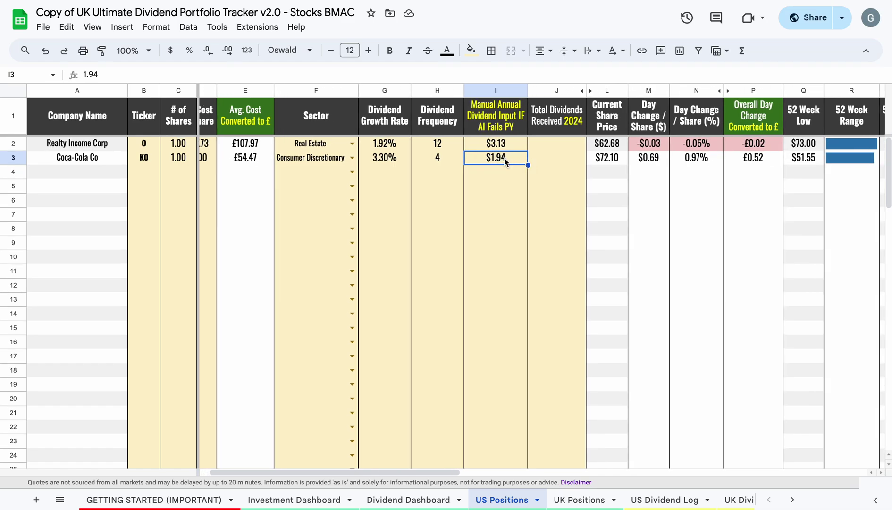
left_click(553, 146)
left_click(551, 154)
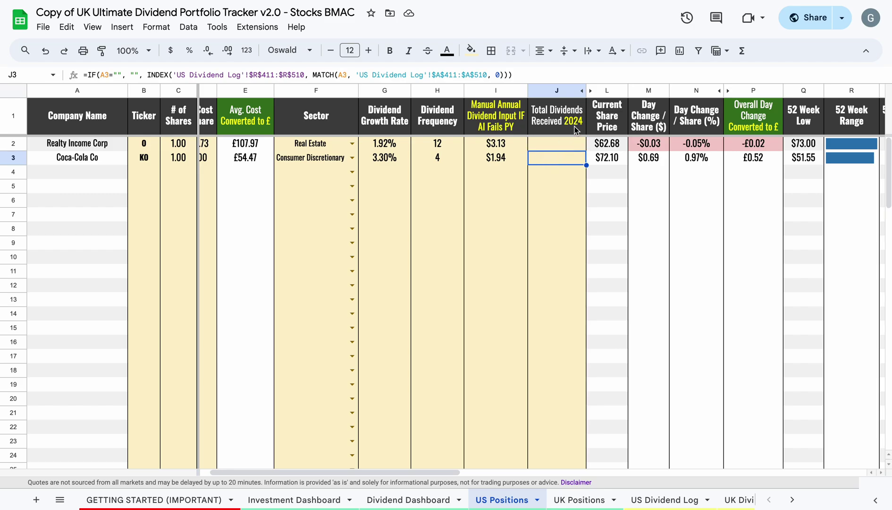
scroll(558, 161, "right", 1)
scroll(559, 160, "left", 2)
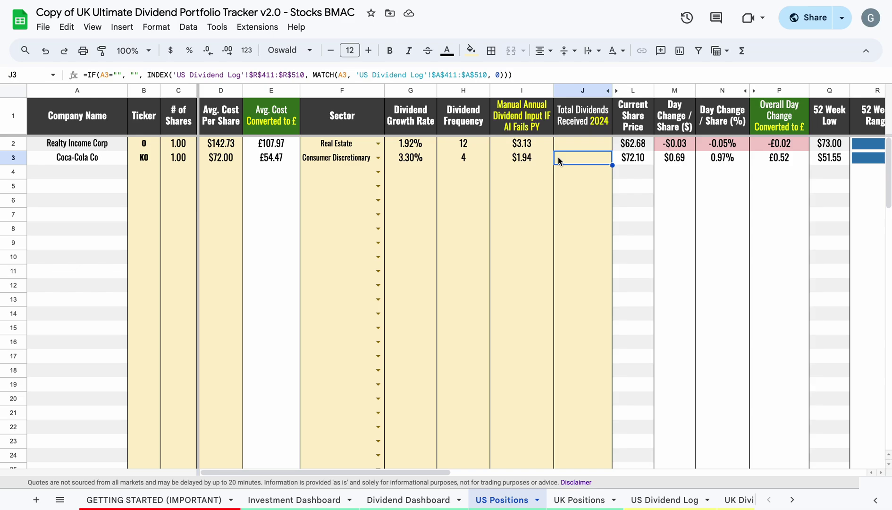
Compare Coca-Cola's Annual Dividend API cell, its pound conversion and the Annual Dividend Income of TOTAL Shares formula
scroll(558, 160, "right", 10)
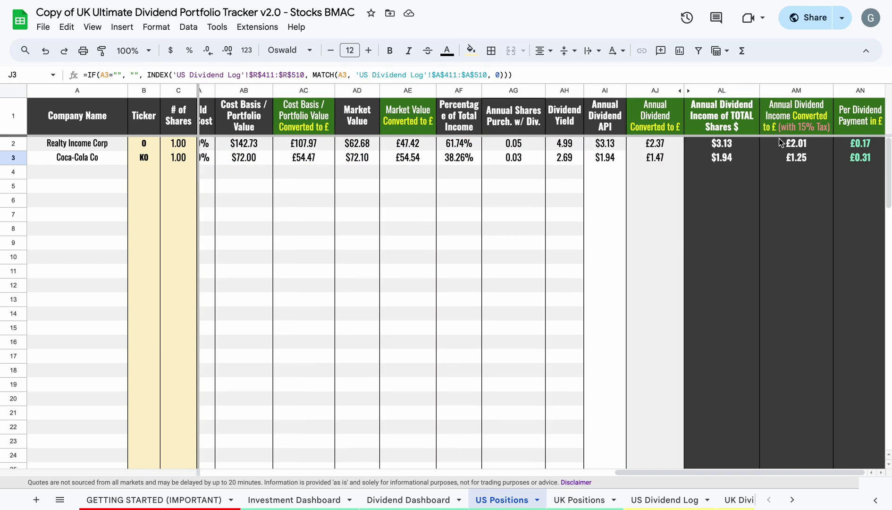
left_click(729, 160)
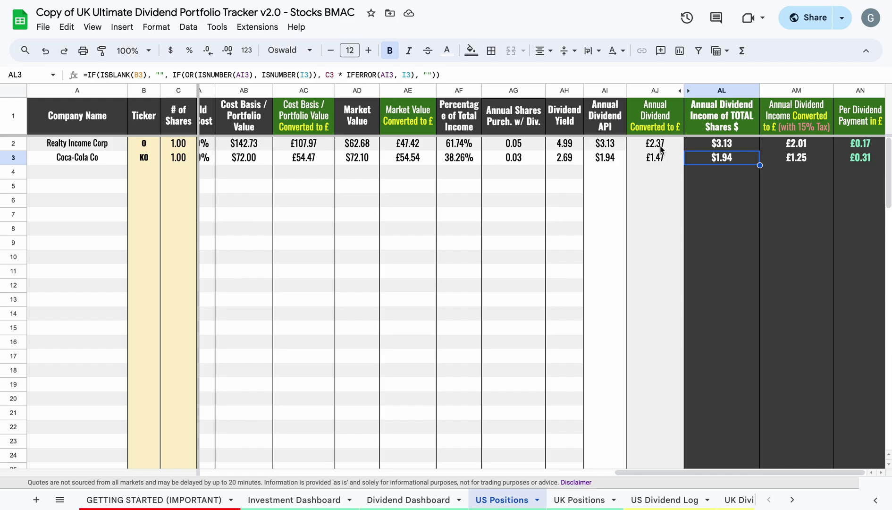
left_click(612, 160)
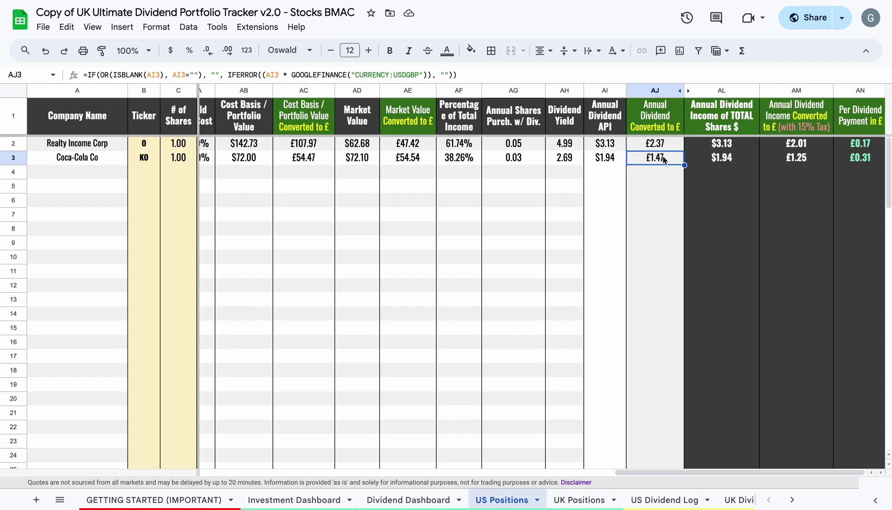
left_click(600, 163)
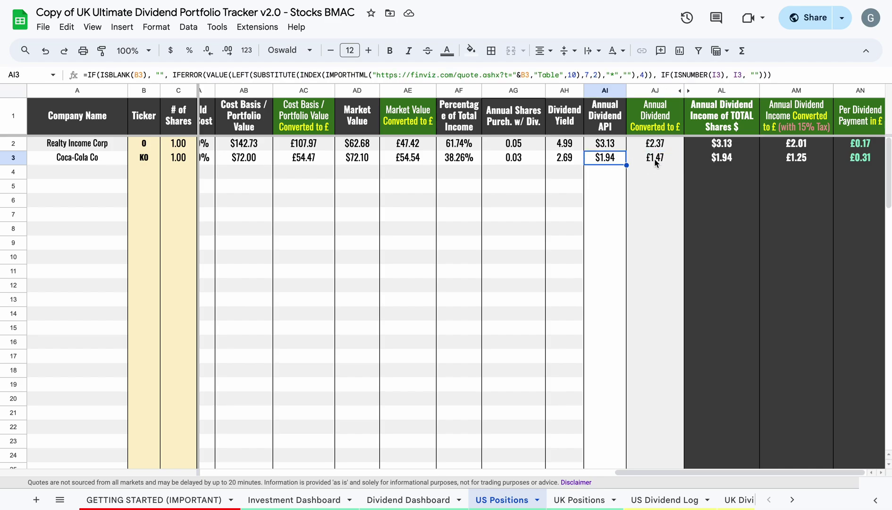
left_click(655, 162)
left_click(739, 160)
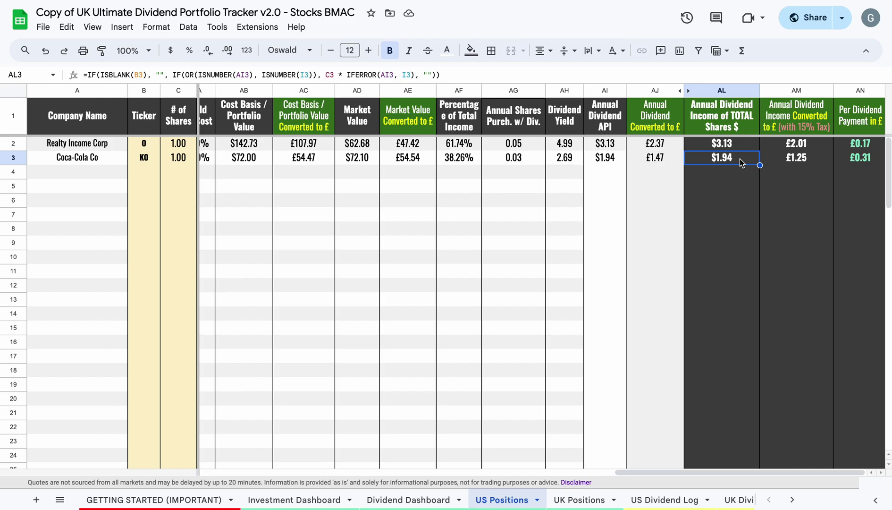
Set Coca-Cola's number of shares to 2
left_click(178, 158)
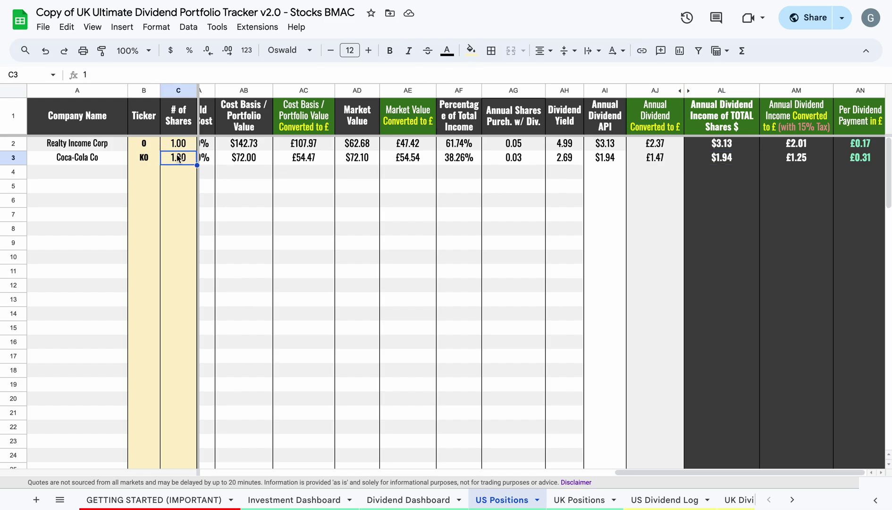
type("2")
left_click(293, 184)
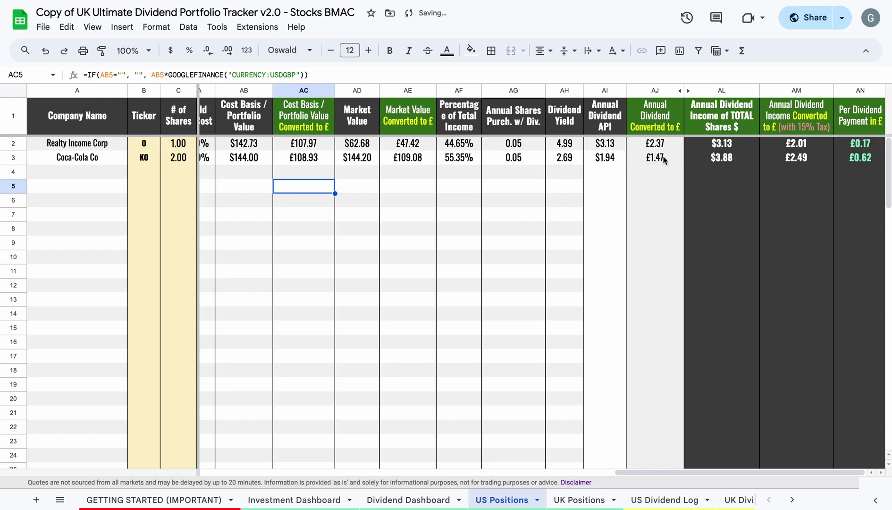
Check Coca-Cola's total annual dividend income in dollars, its taxed conversion to pounds and the per-dividend payment
left_click(722, 163)
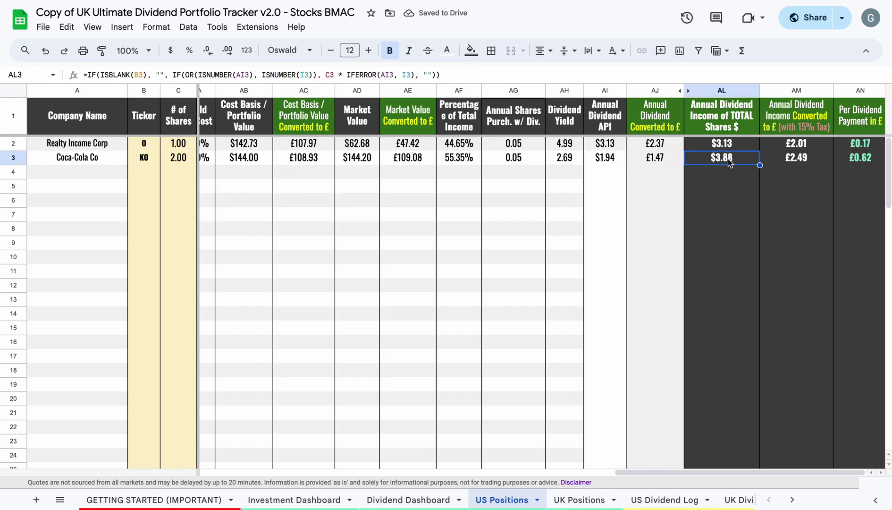
left_click(796, 159)
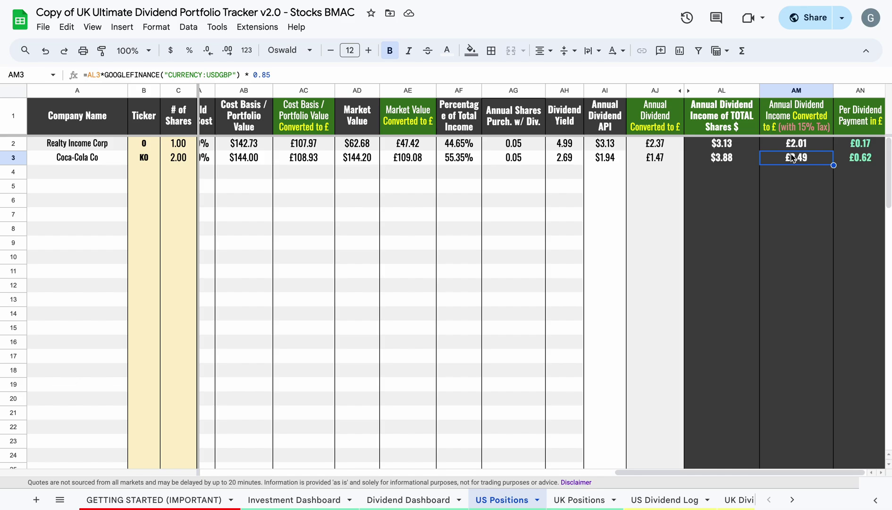
left_click(852, 161)
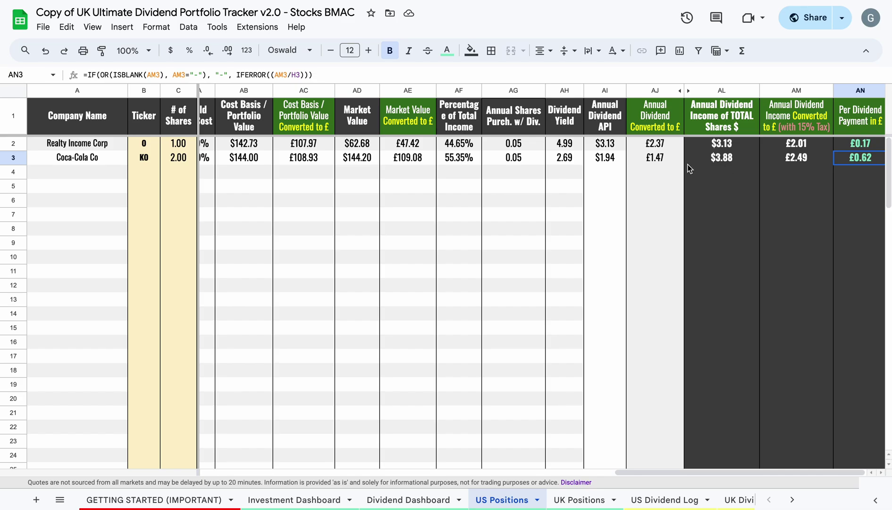
scroll(674, 164, "left", 10)
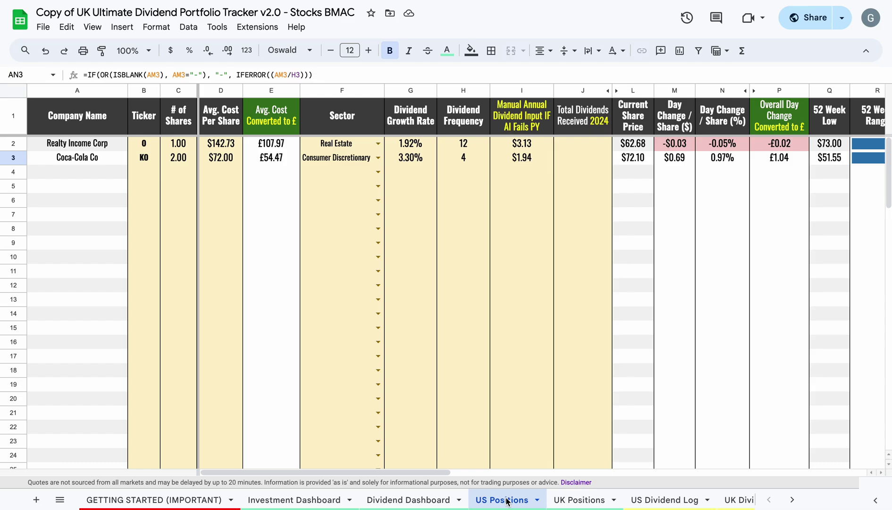
Open the UK Positions sheet and inspect the VUSA ticker and its pound-converted current share price formula
left_click(577, 500)
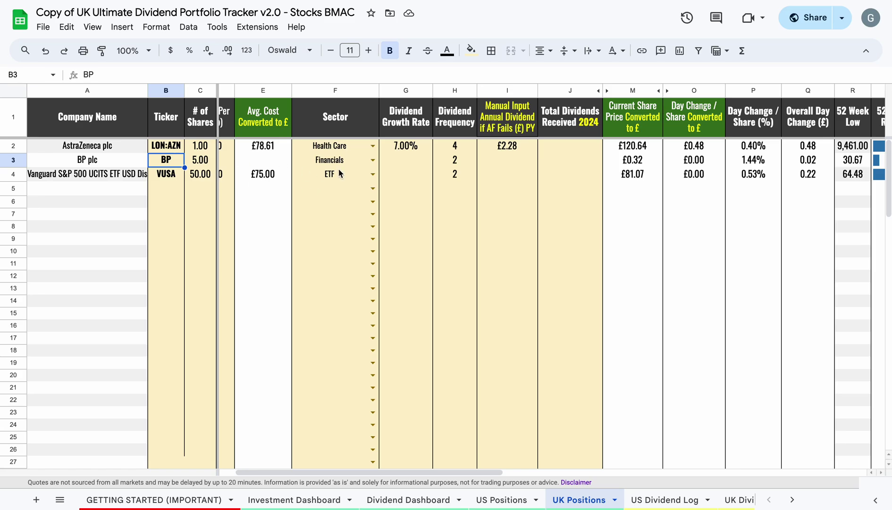
scroll(332, 177, "left", 2)
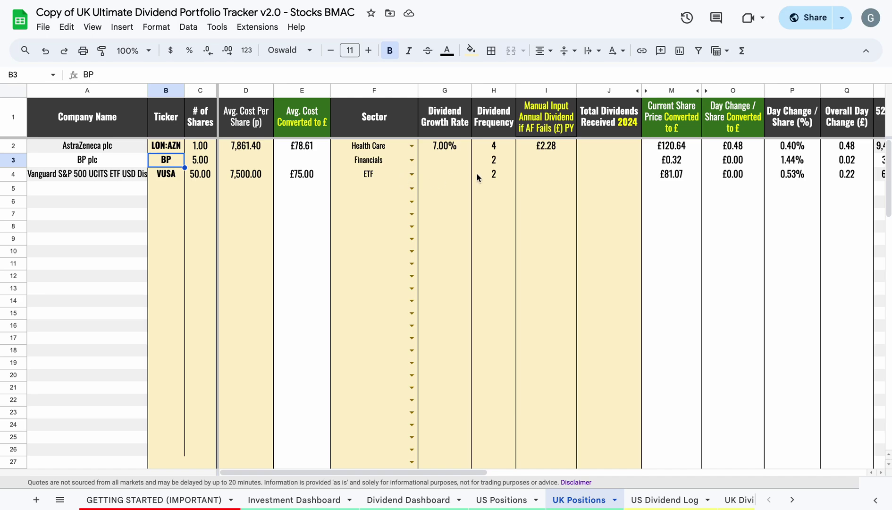
left_click(133, 178)
left_click(161, 178)
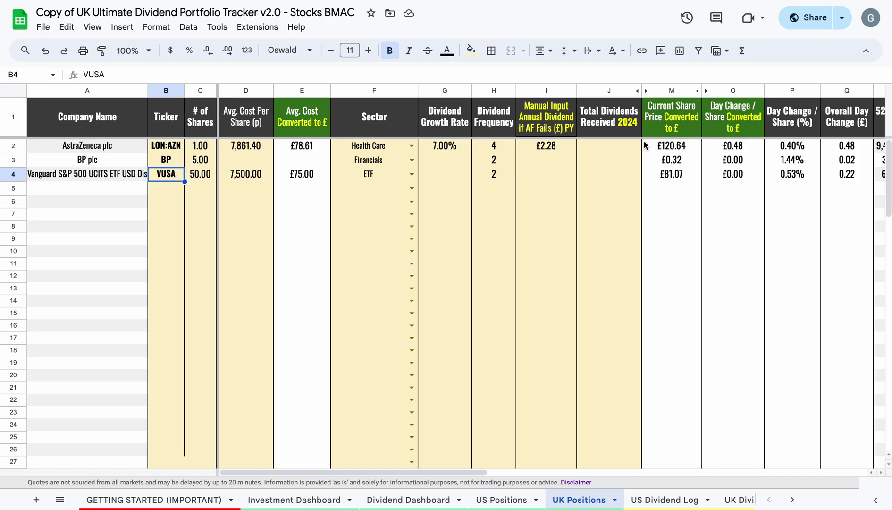
left_click(677, 174)
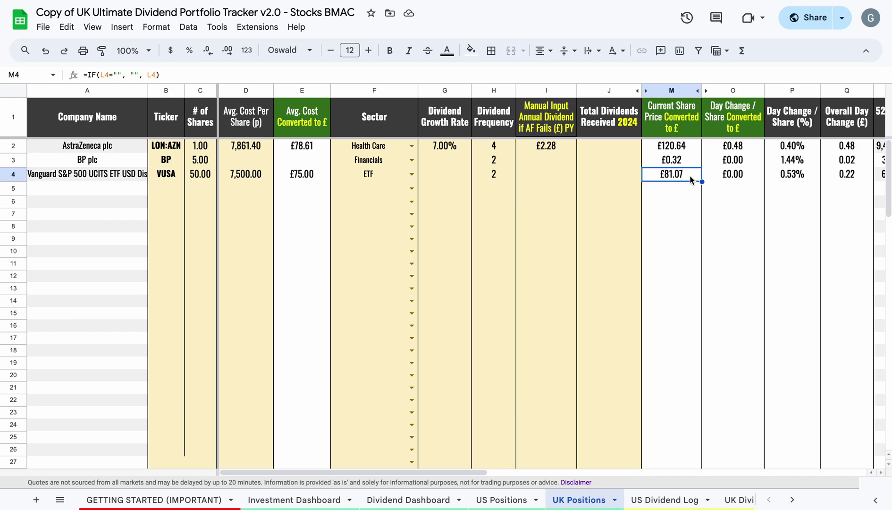
Reveal hidden columns K and L, check AstraZeneca's share price in pence against its pound conversion, and hide the columns again
left_click(85, 152)
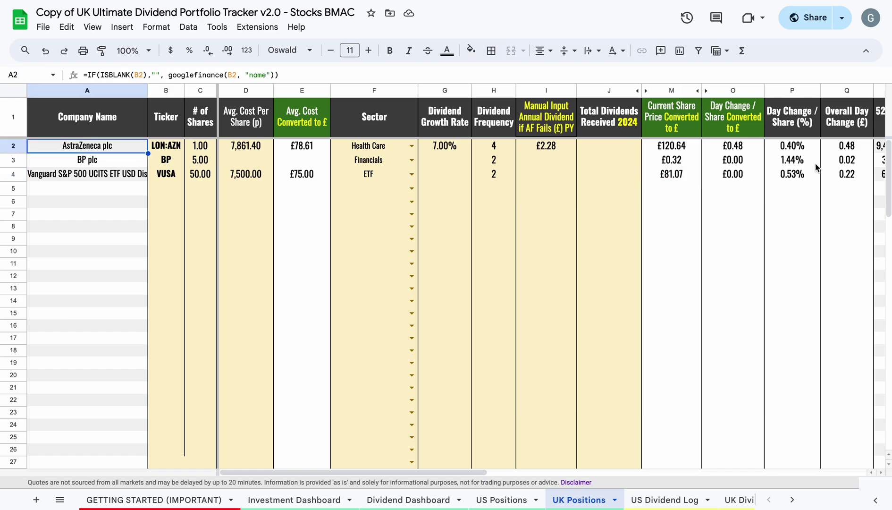
left_click(645, 90)
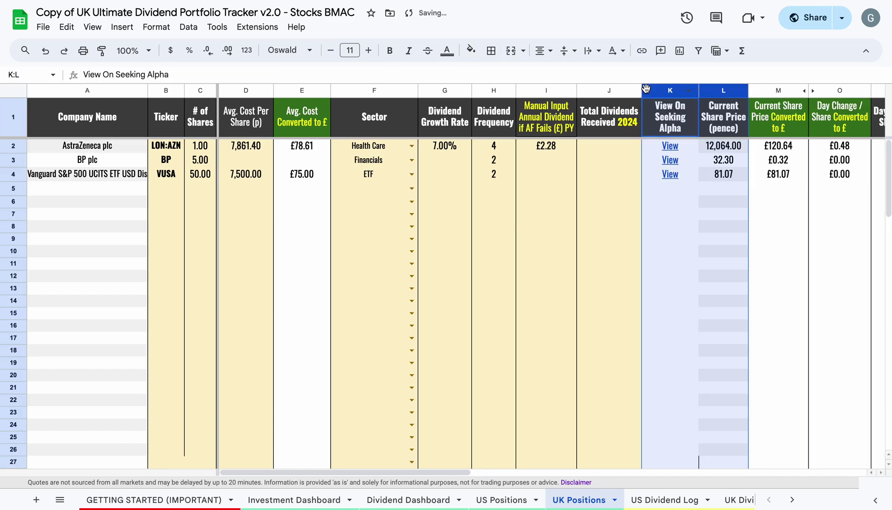
left_click(726, 150)
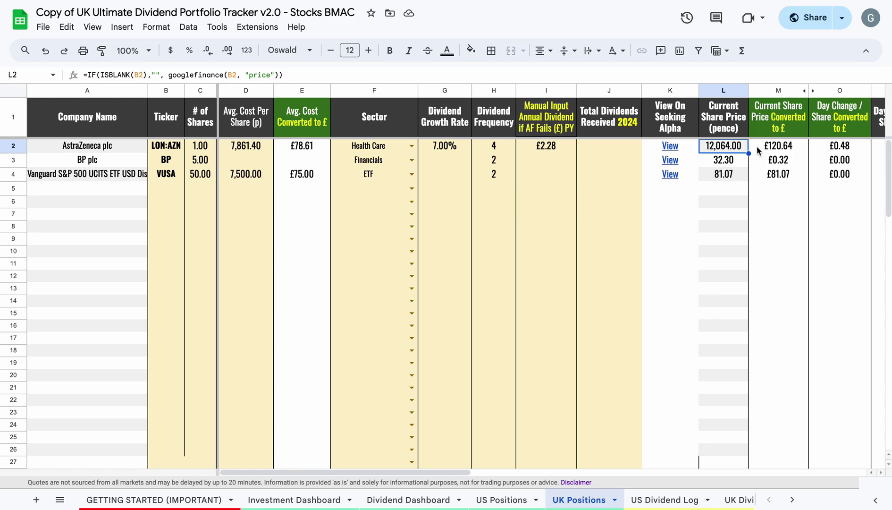
left_click(772, 150)
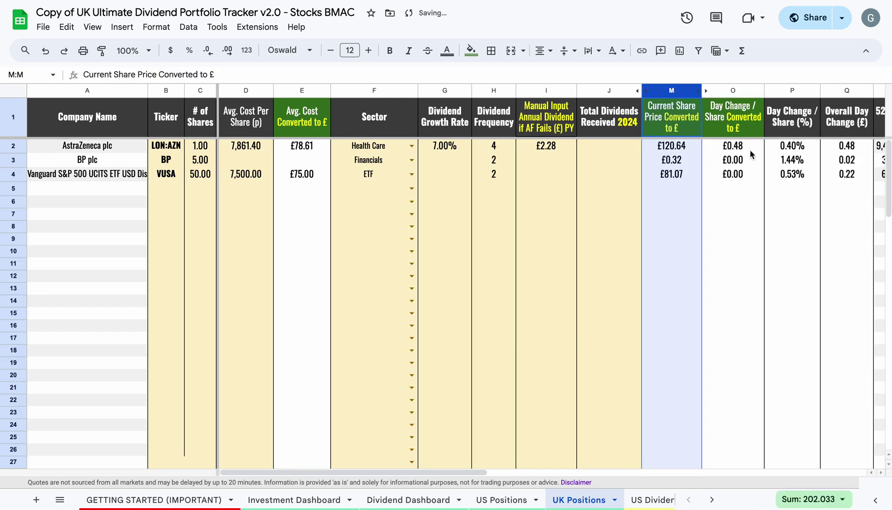
Copy the VUSA row's Current Share Price Converted to £ formula into row 5
left_click(688, 173)
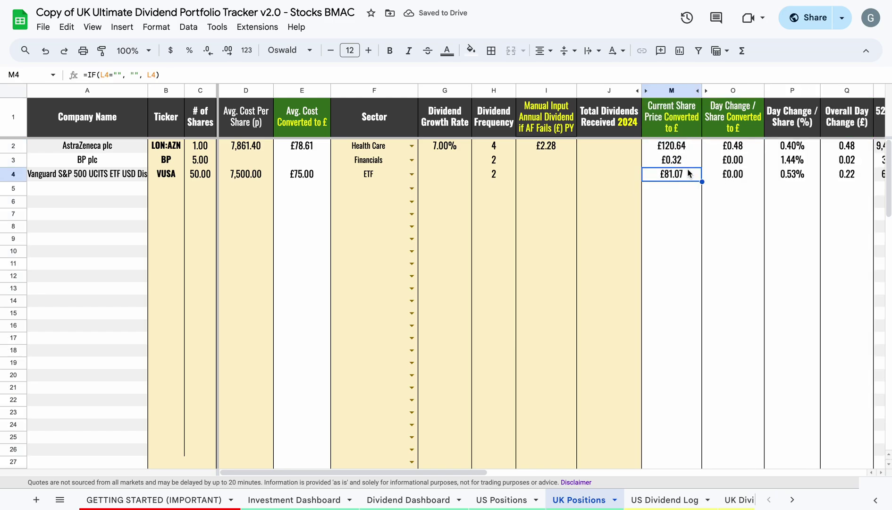
key("ctrl+c")
left_click(673, 188)
key("ctrl+v")
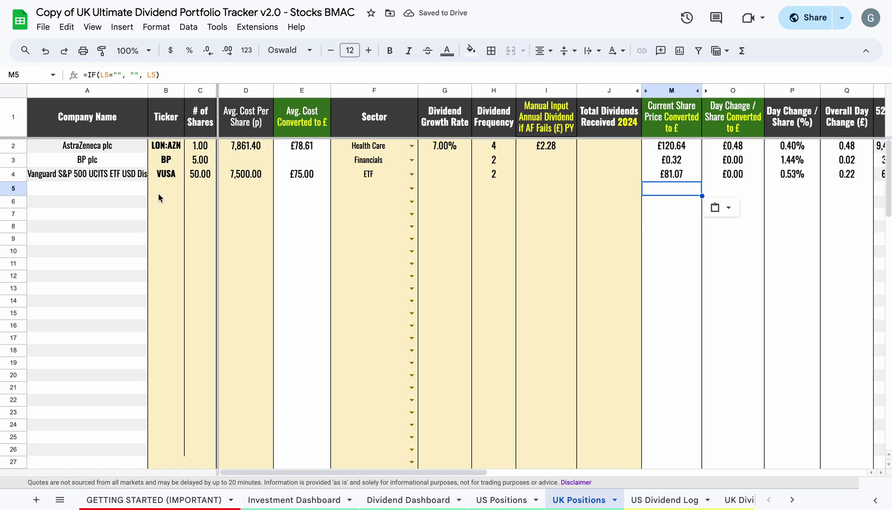
Enter IVUSA as the ticker in row 5
left_click(180, 191)
type("IVUSA")
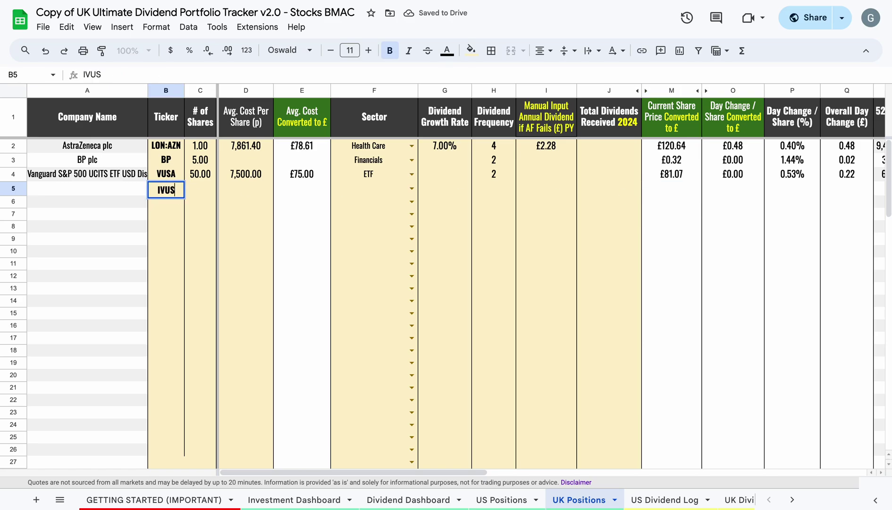
key("Return")
key("Up")
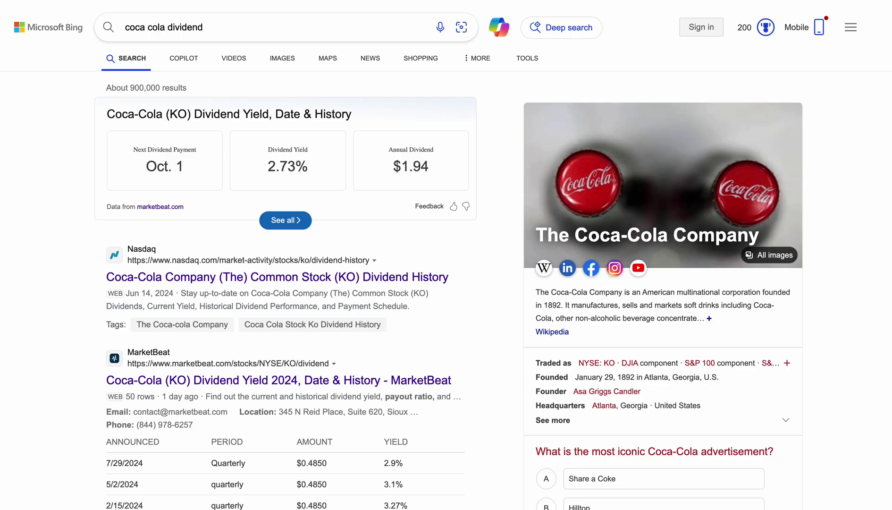
Switch to Bing, search for "ishares s&p 500 stock ticker" and look up the fund's stock symbol
left_click(354, 19)
type("ishares ")
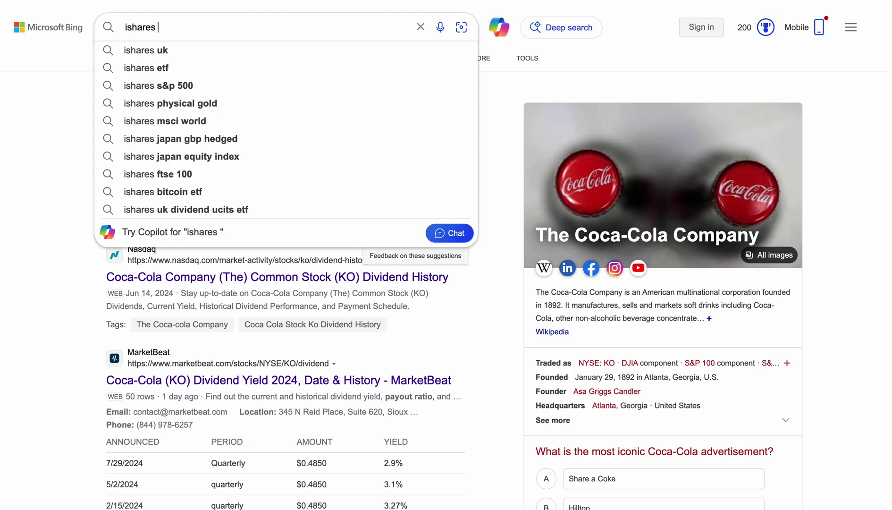
type("s&p")
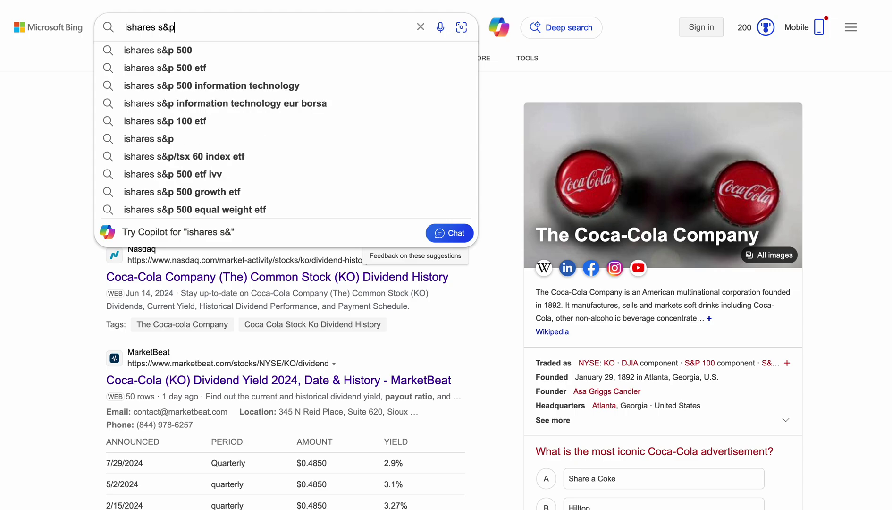
type(" 500 stock ticker")
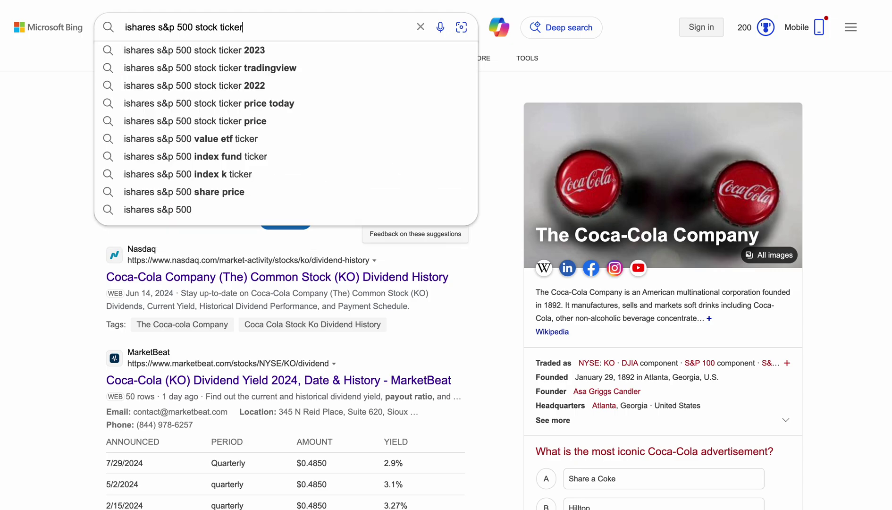
key("Return")
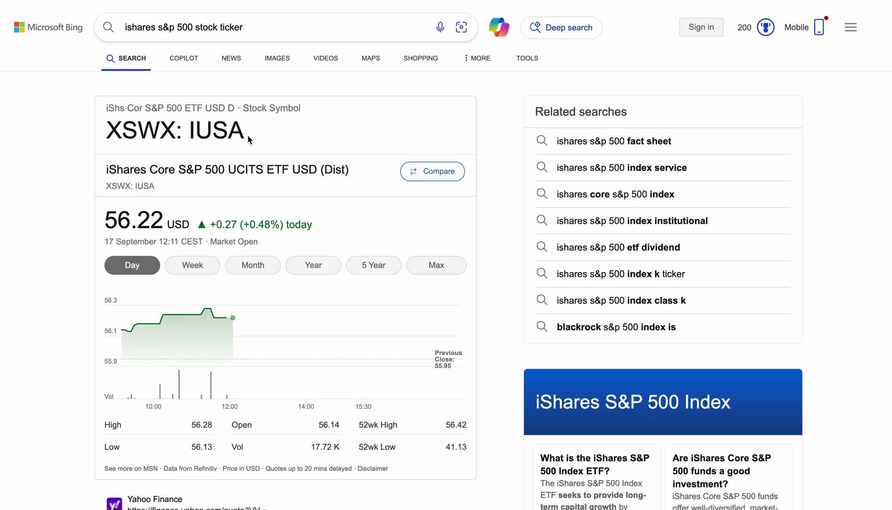
left_click_drag(248, 134, 187, 129)
Return to Google Sheets, replace the row 5 ticker with IUSA and check its pound-converted share price formula
key("ctrl+Tab")
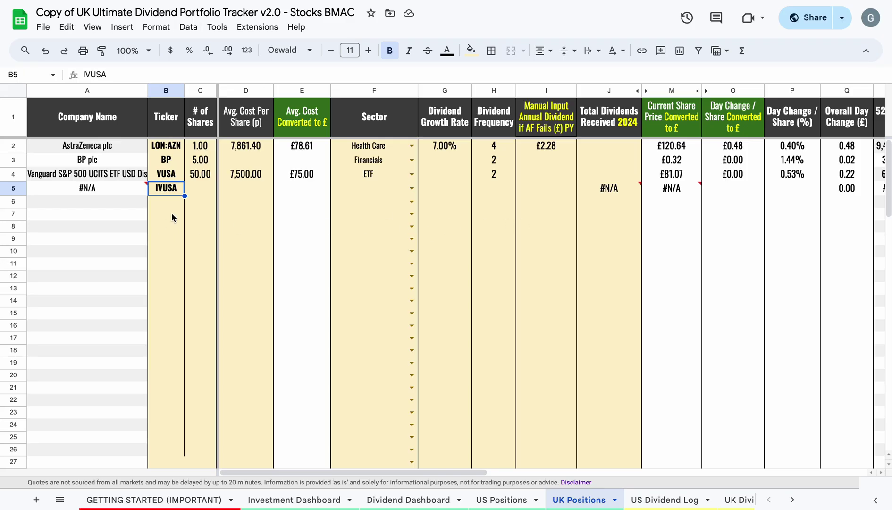
type("IUSA")
key("Return")
key("Up")
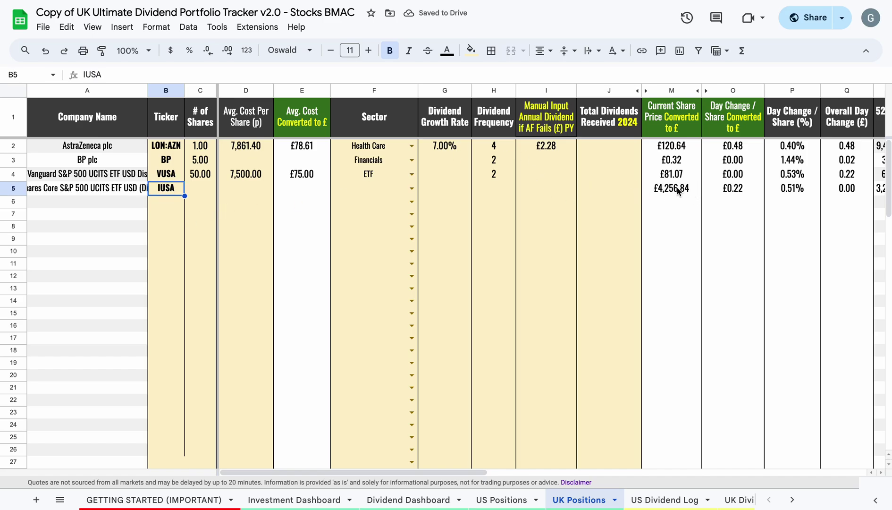
left_click(658, 190)
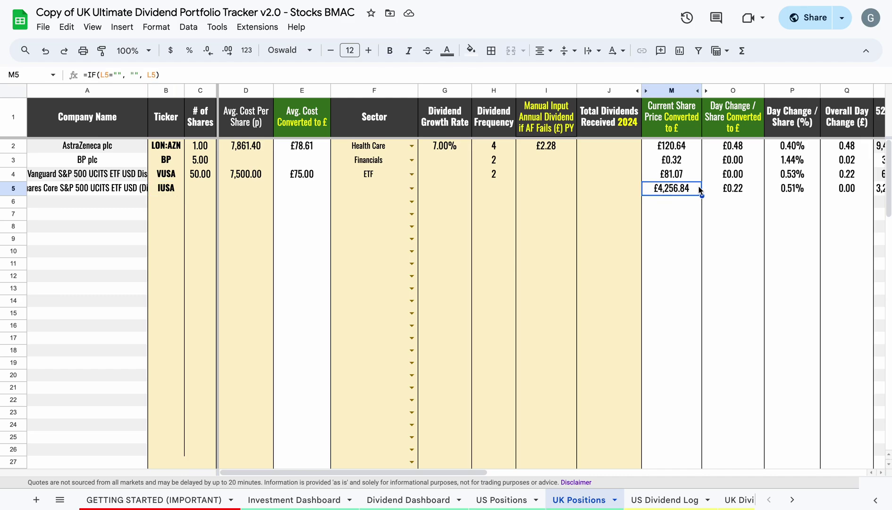
Copy VUSA's pound-converted share price formula down into the IUSA row
left_click(674, 176)
key("super+c")
key("Down")
key("super+v")
key("Up")
key("Down")
Undo the row 5 formula paste and ticker entries, and select VUSA's pound-converted share price cell
key("super+z")
key("super+z")
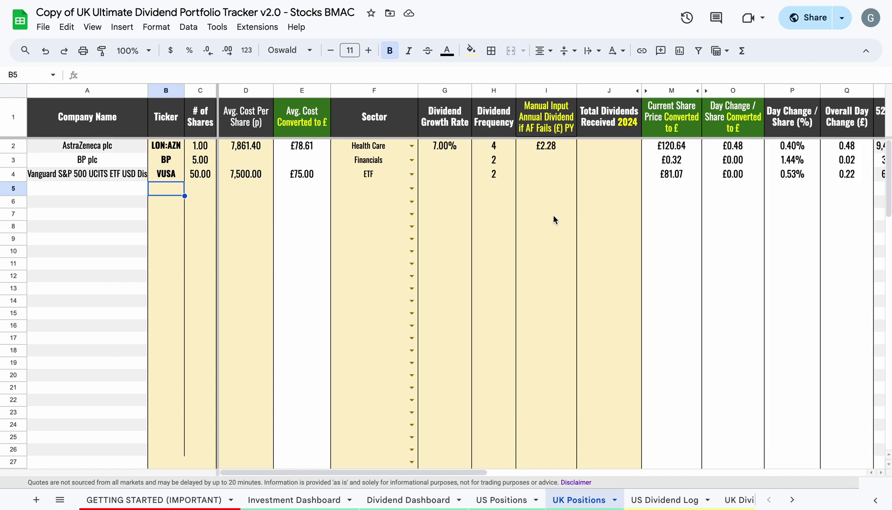
left_click(667, 179)
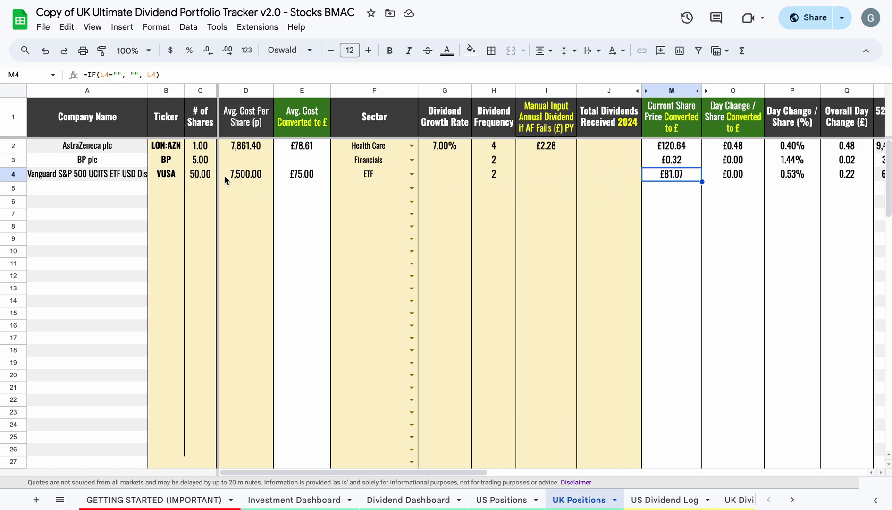
Check BP's company name, ticker and pound-converted share price formula
left_click(98, 163)
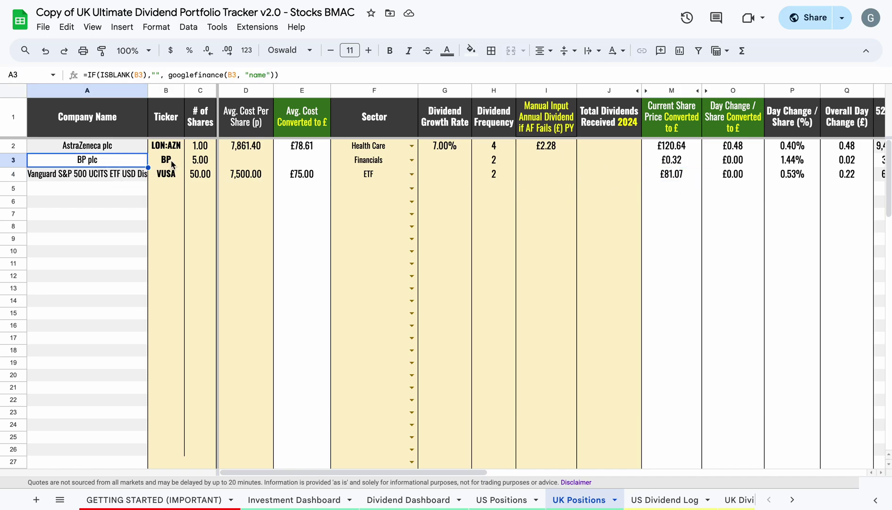
left_click(173, 163)
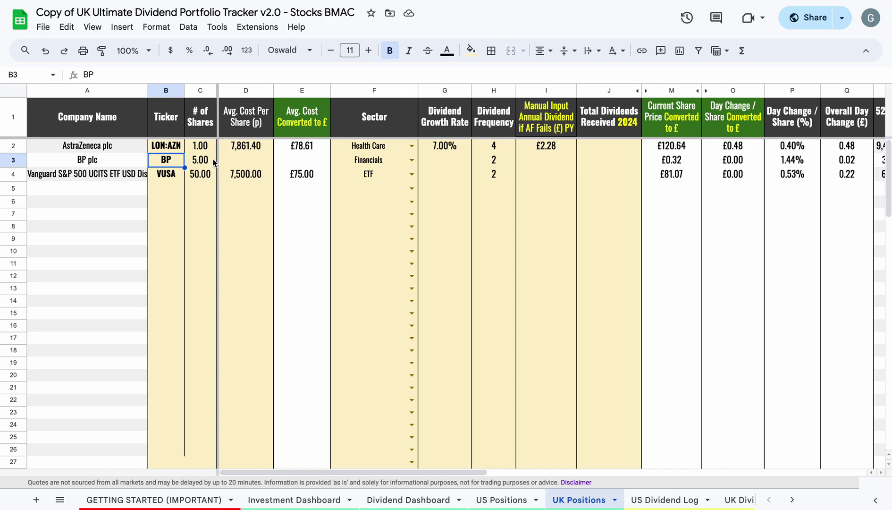
left_click(682, 161)
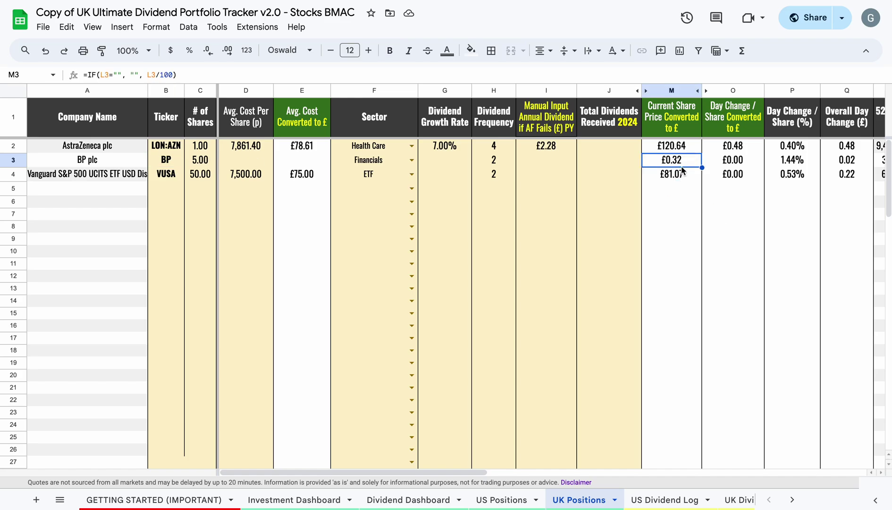
Change BP's ticker to LON:BP and check its pound-converted share price
left_click(166, 162)
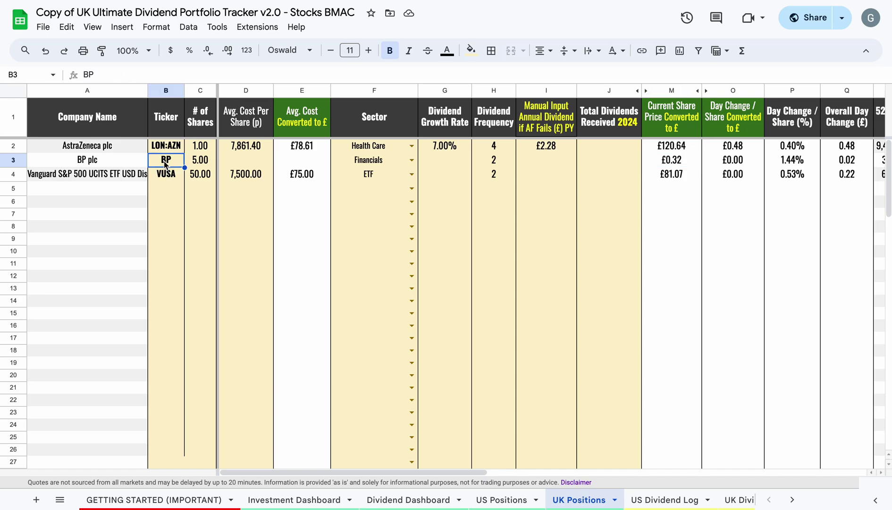
type("LON:AZN")
key("BackSpace")
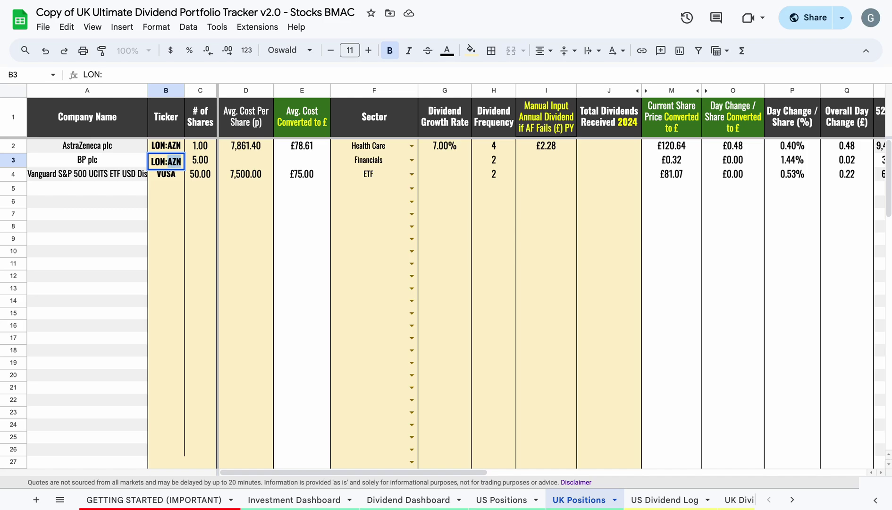
type("BP")
key("Return")
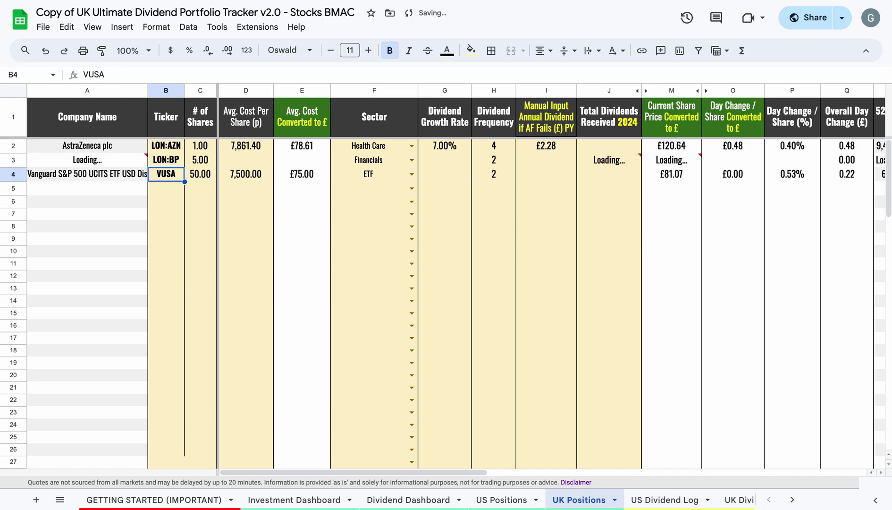
left_click(167, 162)
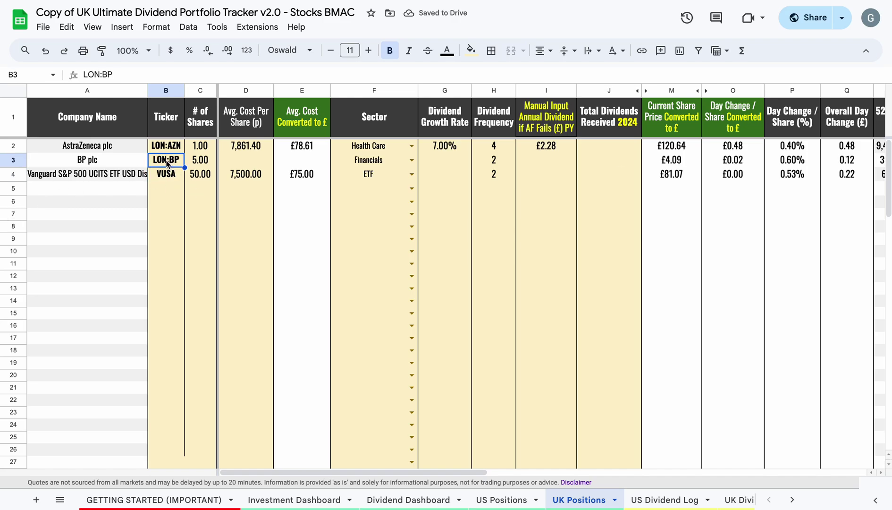
left_click(659, 165)
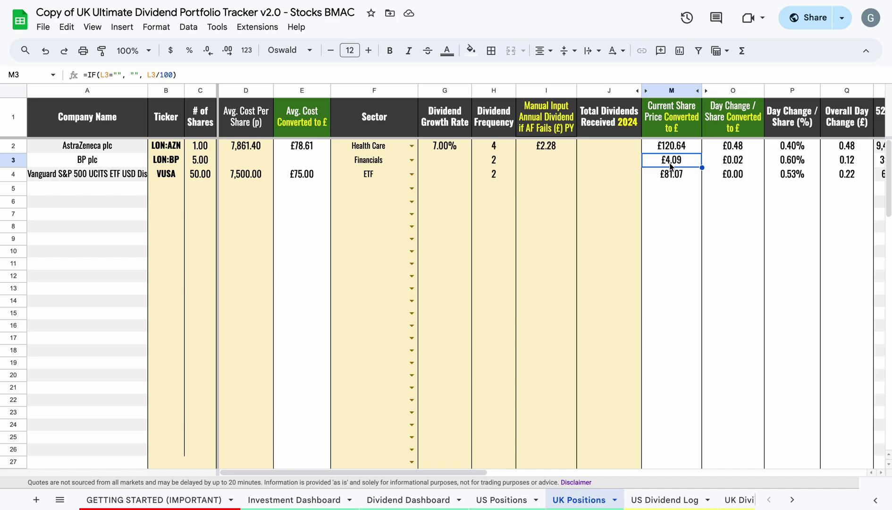
Check BP's average cost cells and set its sector to Materials
left_click(315, 164)
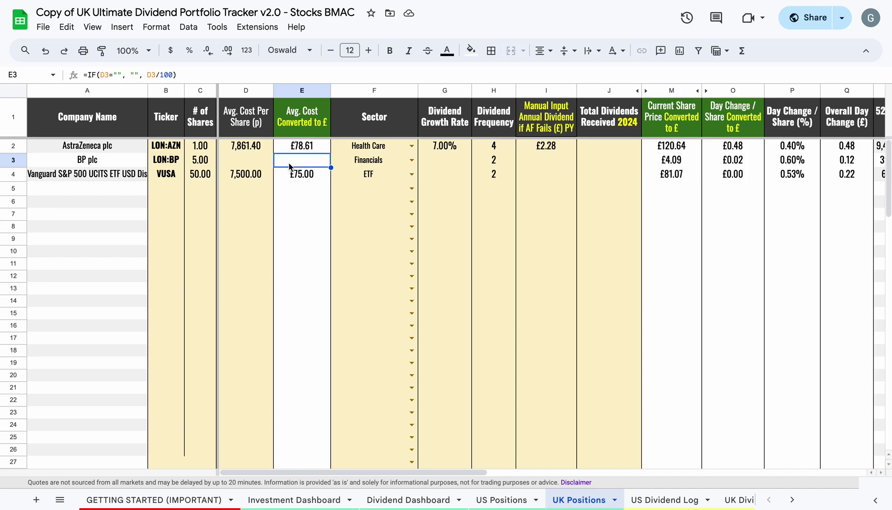
left_click(244, 162)
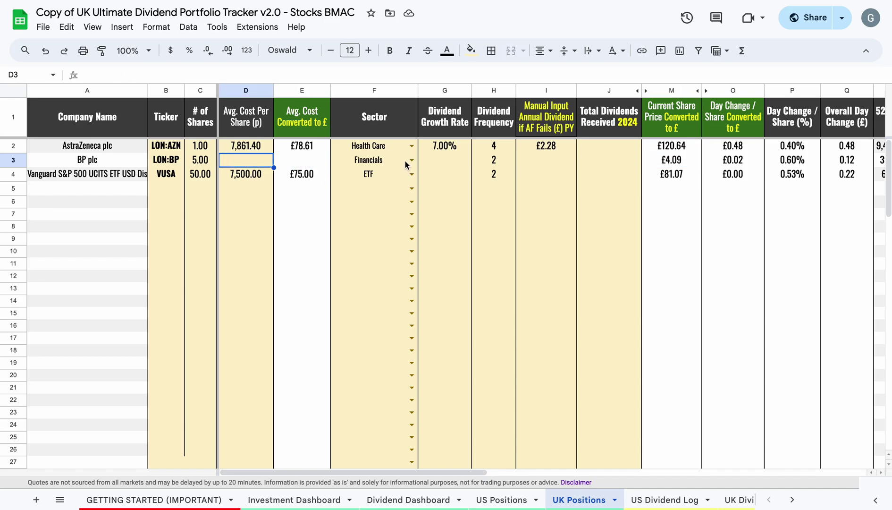
left_click(409, 160)
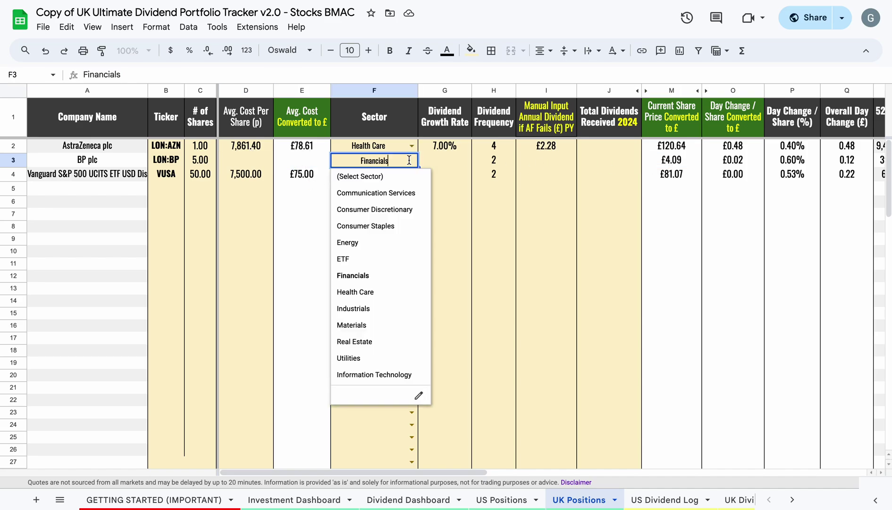
left_click(375, 329)
Enter 4000 as BP's average cost per share in pence
left_click(306, 161)
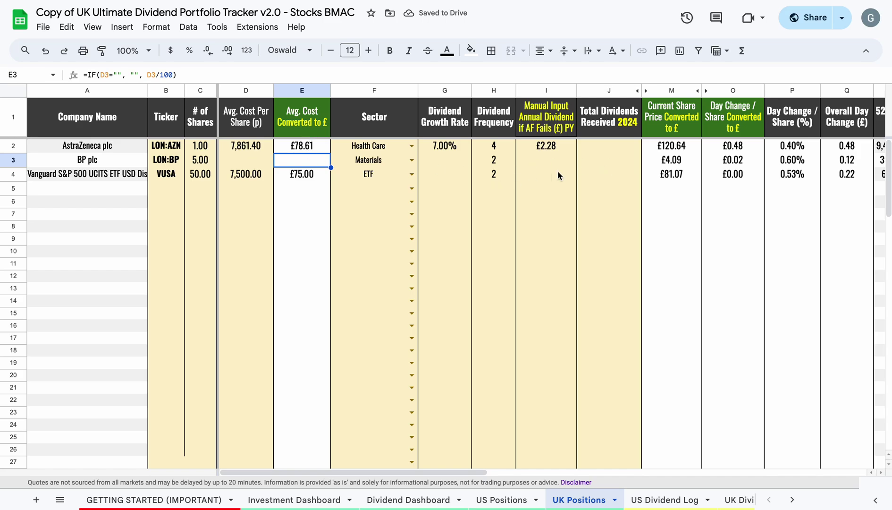
left_click(250, 161)
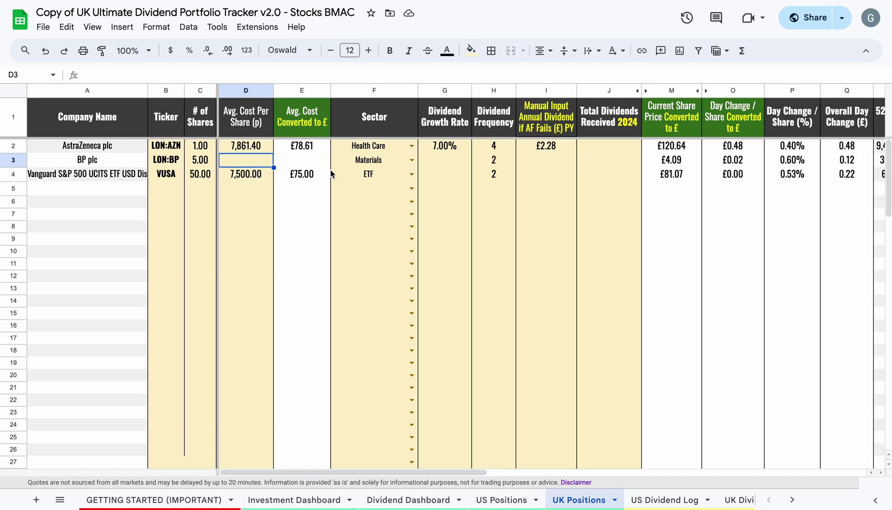
type("5")
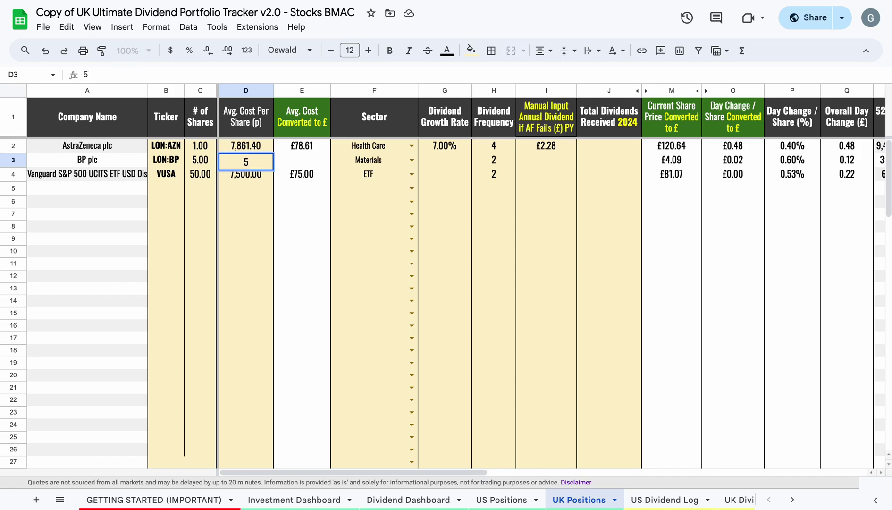
type("4000")
key("Return")
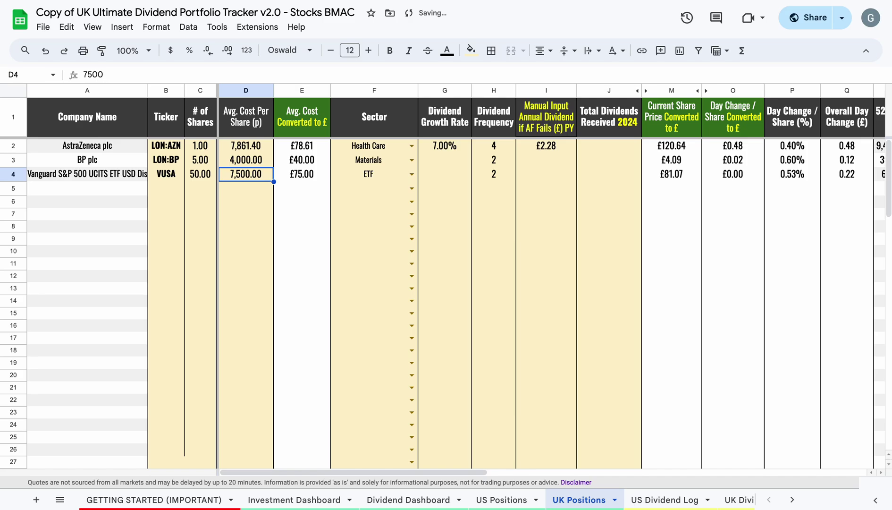
Set BP's average cost per share to 400 pence
key("Up")
key("BackSpace")
type("400")
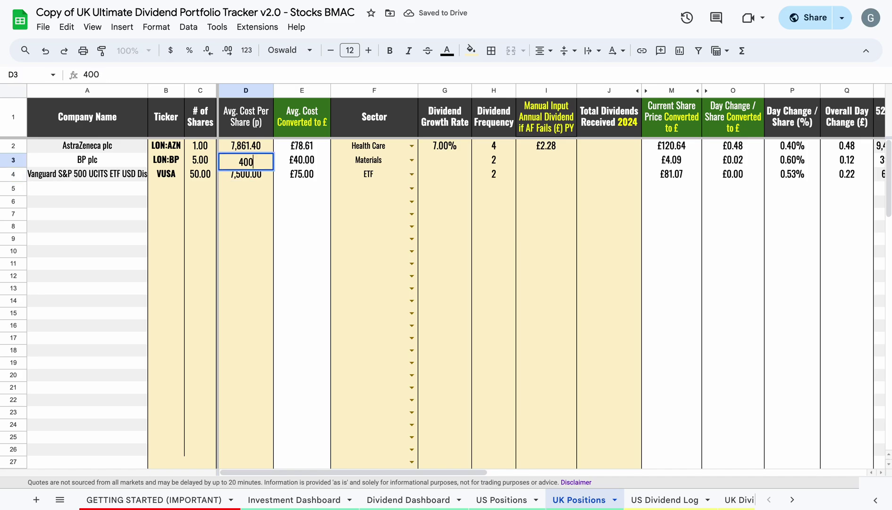
key("Return")
key("Up")
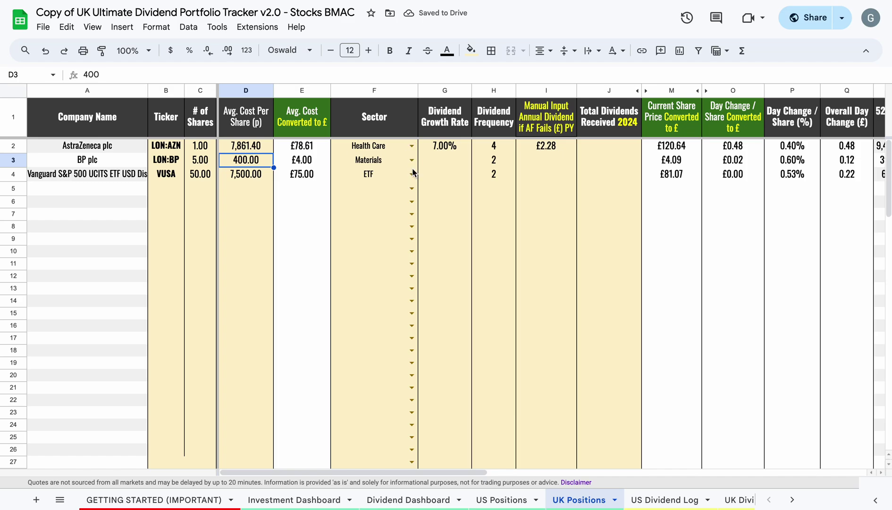
Set BP's dividend growth rate to 4%, keeping its dividend frequency
left_click(435, 166)
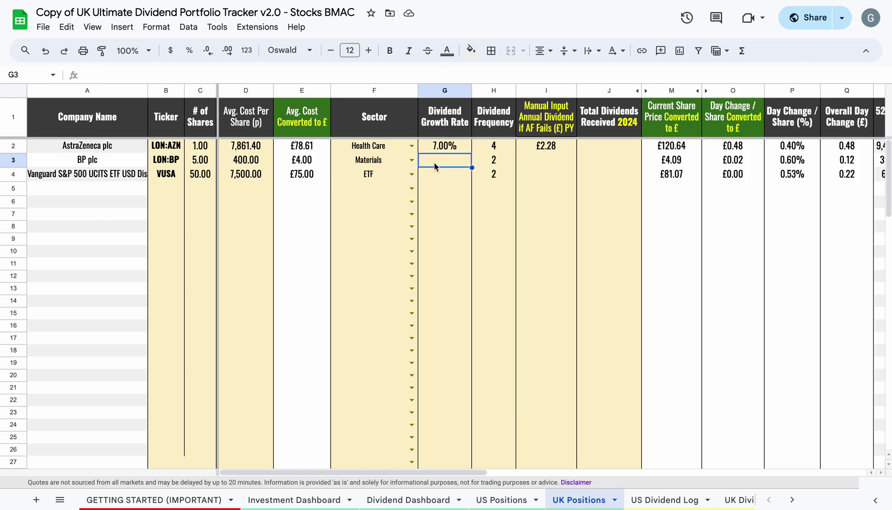
type("4")
key("Tab")
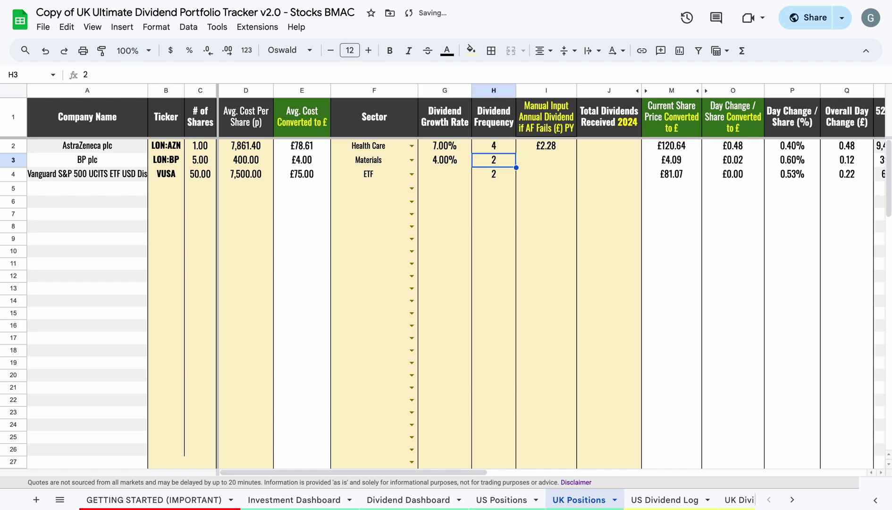
key("Tab")
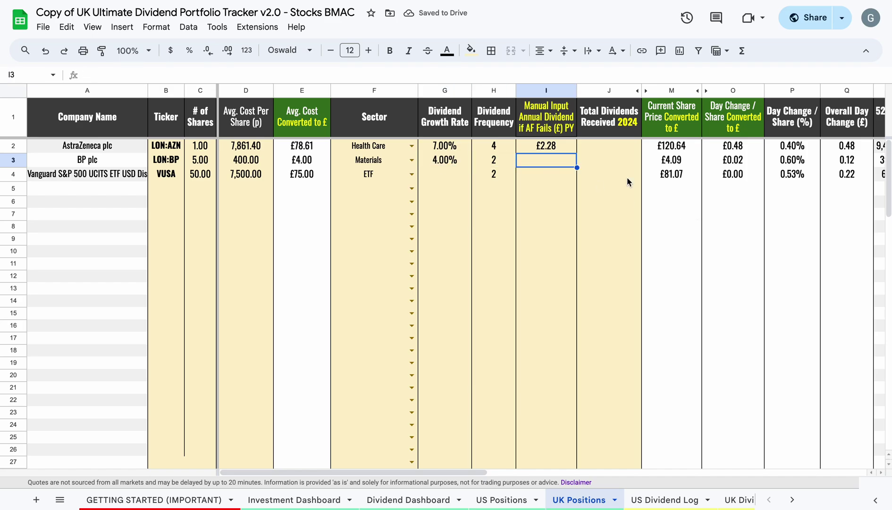
Examine the Annual Dividend API formula in BP's row, and return to BP's manual annual dividend cell
scroll(562, 165, "right", 10)
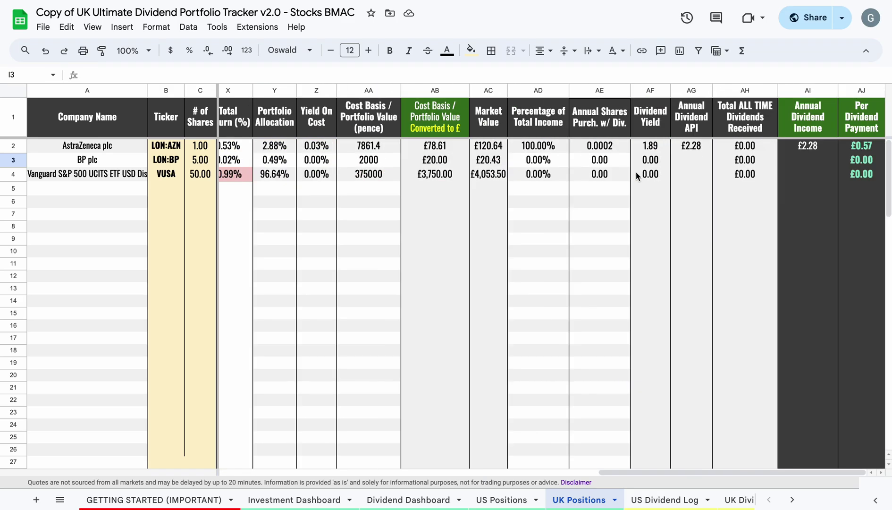
left_click(693, 162)
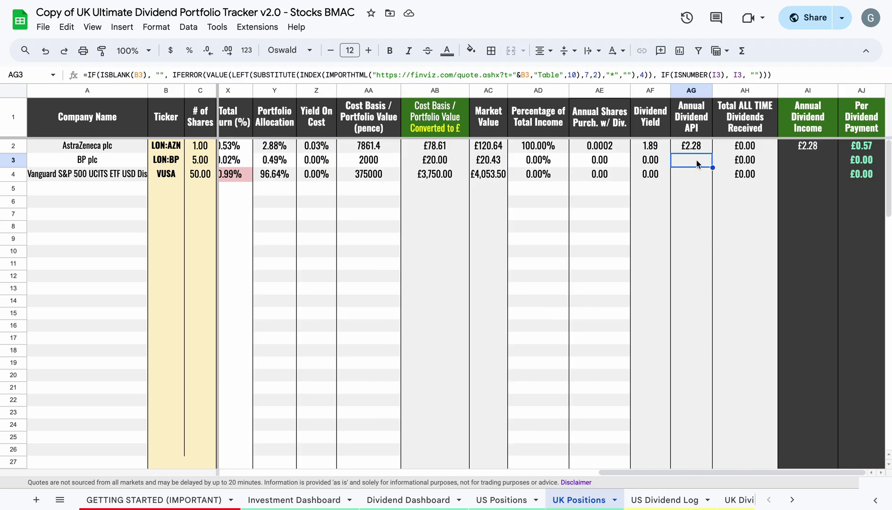
scroll(696, 160, "left", 10)
scroll(696, 160, "right", 10)
left_click(698, 155)
left_click(693, 159)
scroll(693, 160, "left", 10)
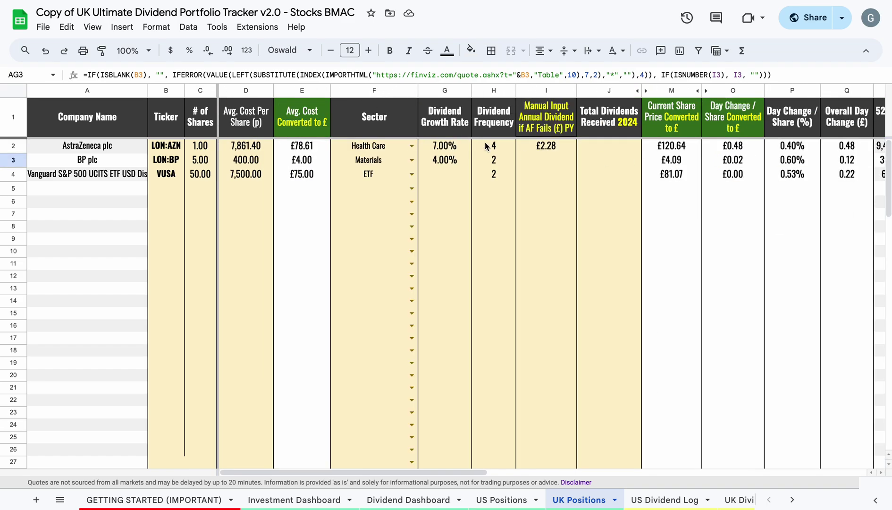
left_click(539, 162)
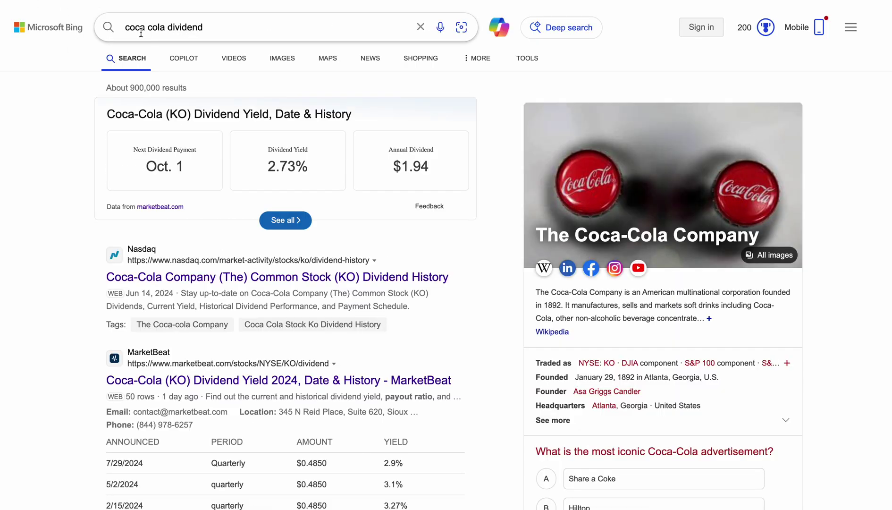
Switch to Bing, search for "bp annual dividend" and look through the results for BP's dividend amount
double_click(166, 27)
key("BackSpace")
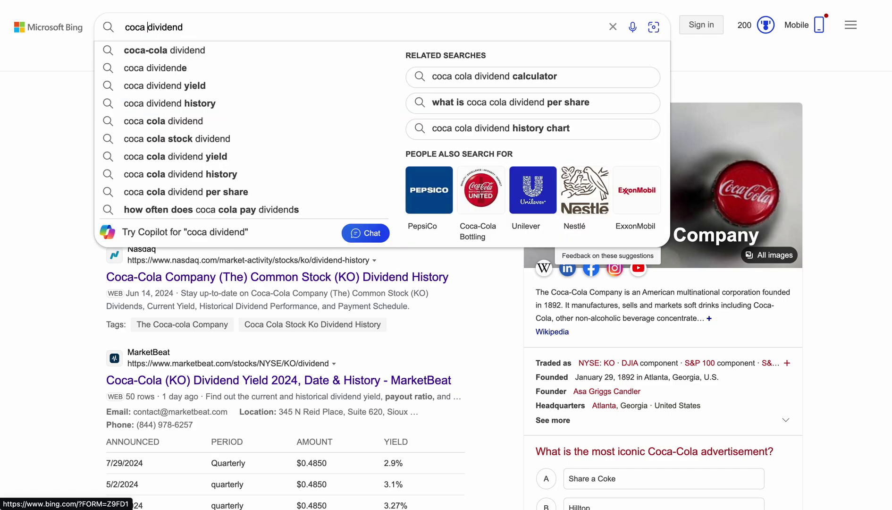
key("BackSpace")
key("BackSpace")
key("BackSpace")
key("BackSpace")
key("BackSpace")
type("bp")
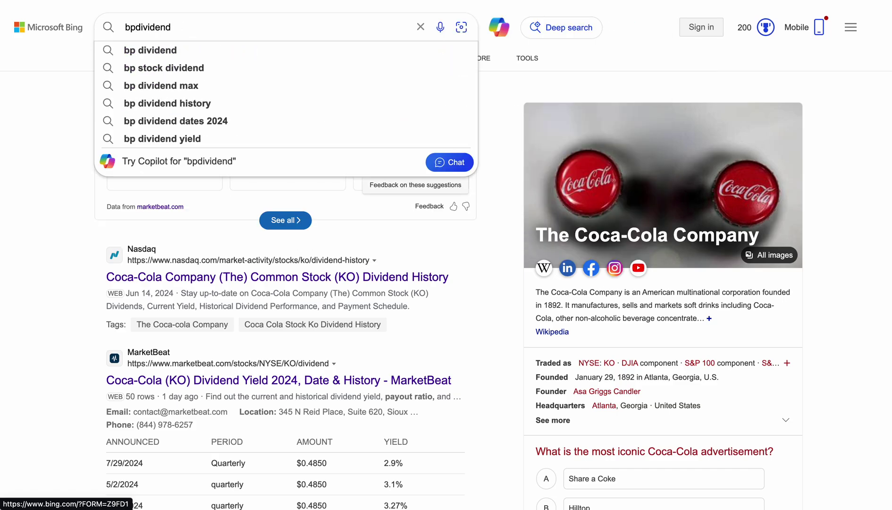
type(" annual")
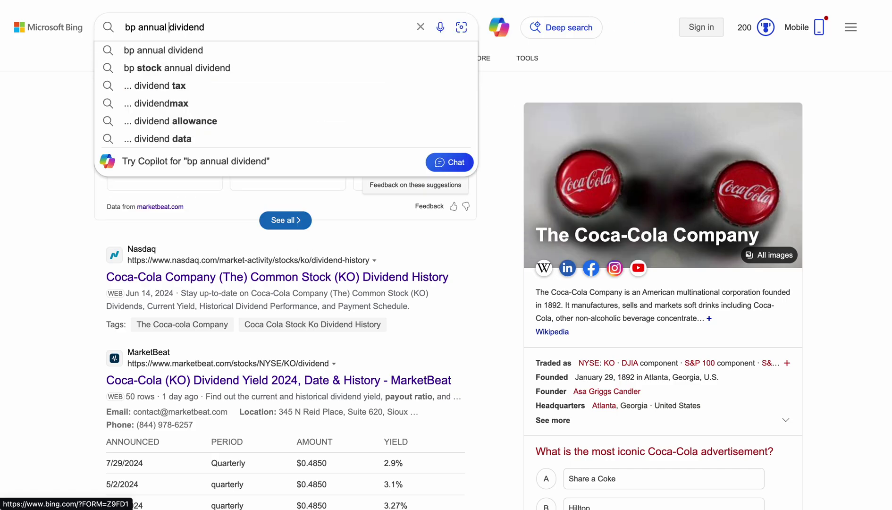
key("Return")
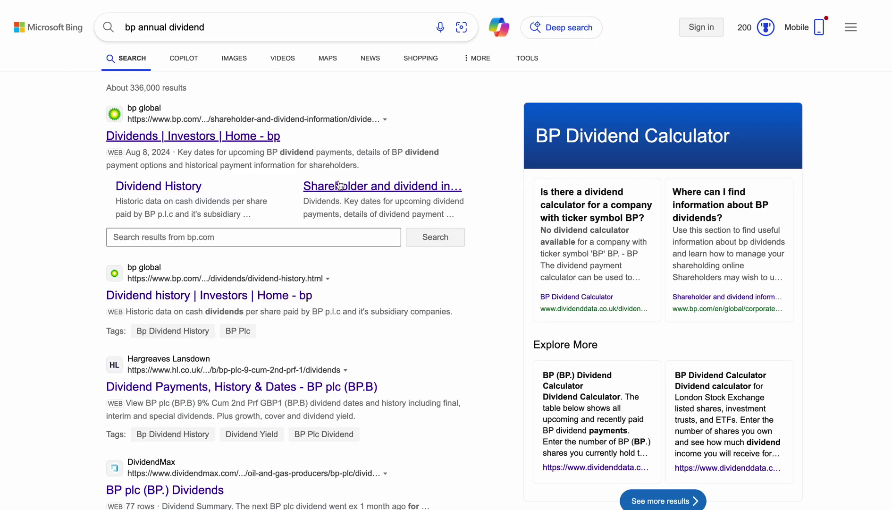
scroll(290, 383, "down", 3)
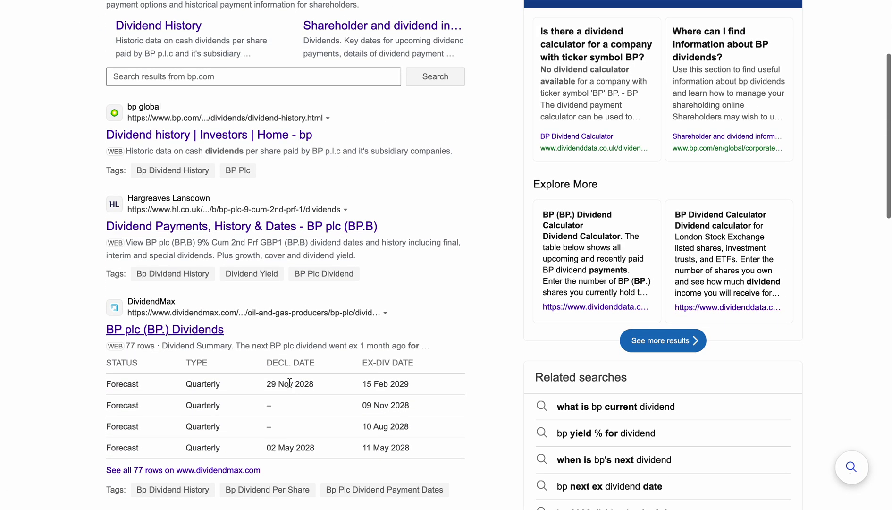
scroll(289, 382, "down", 5)
scroll(291, 386, "down", 5)
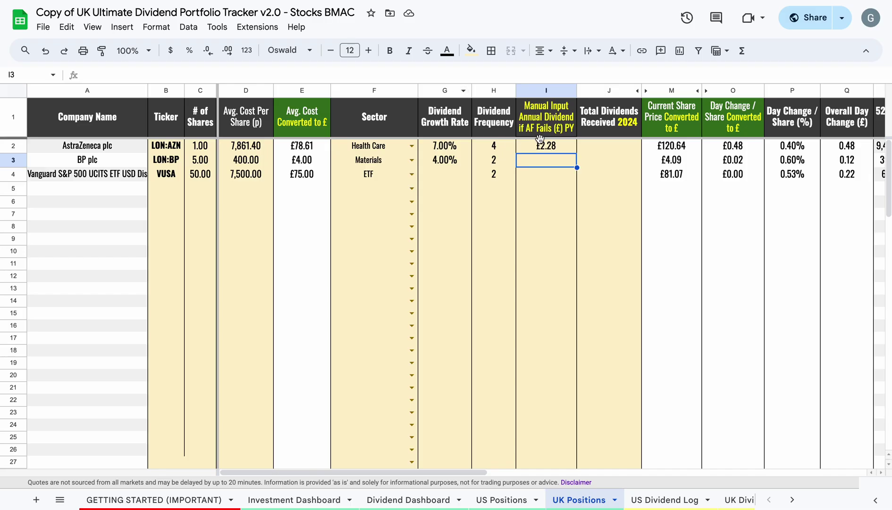
Return to Google Sheets and enter 1.92 as BP's manual annual dividend in pounds
left_click(538, 161)
type("1.92")
key("Return")
key("Up")
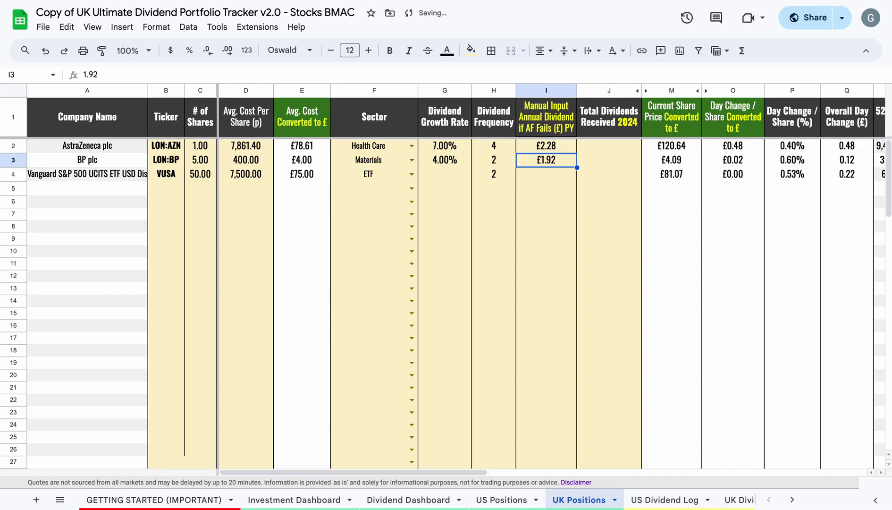
Review BP's annual dividend income and per-dividend payment against its dividend frequency and manual annual dividend
left_click(493, 159)
left_click(546, 159)
scroll(609, 164, "right", 10)
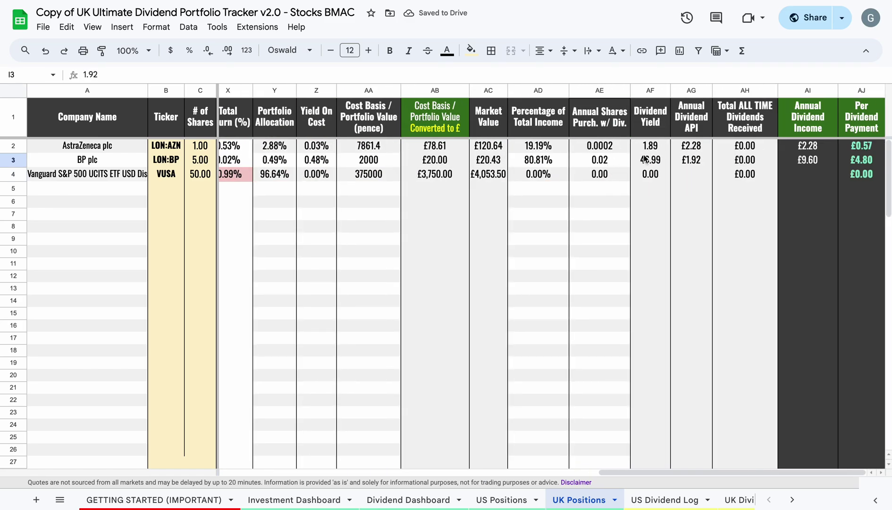
left_click_drag(872, 163, 826, 167)
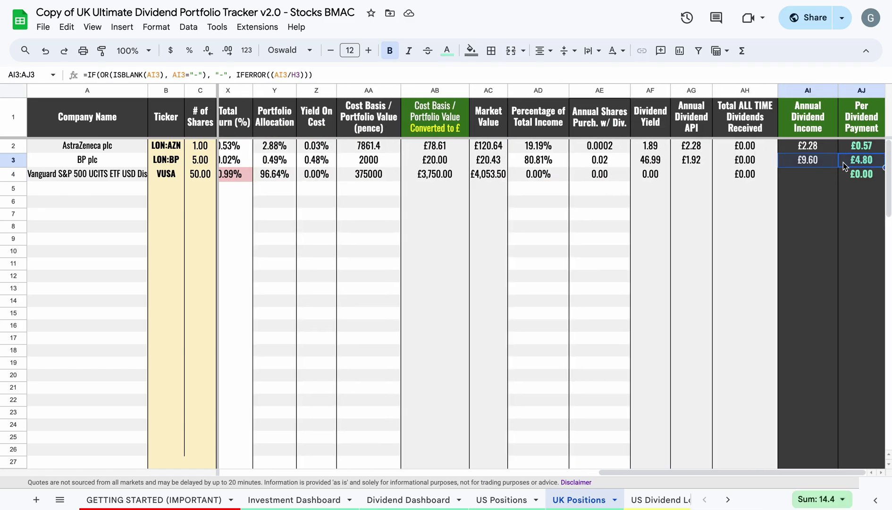
scroll(813, 179, "left", 10)
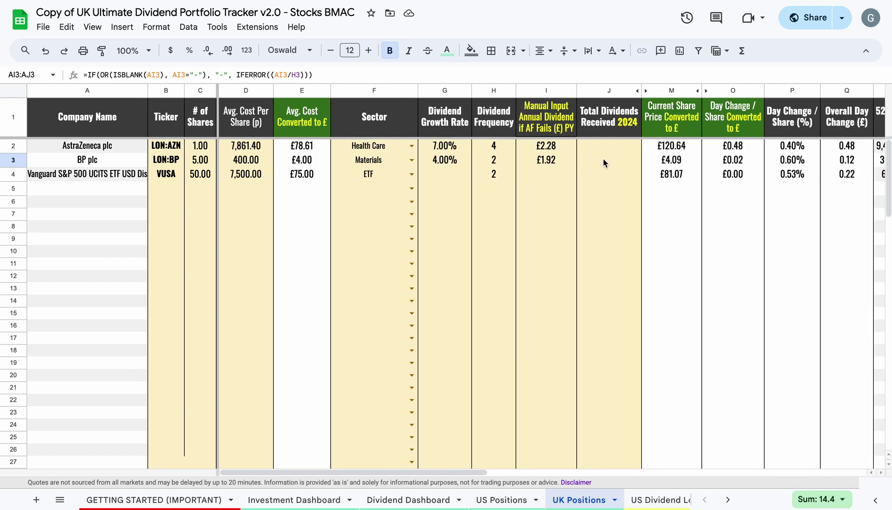
left_click(550, 161)
left_click(502, 165)
left_click(545, 161)
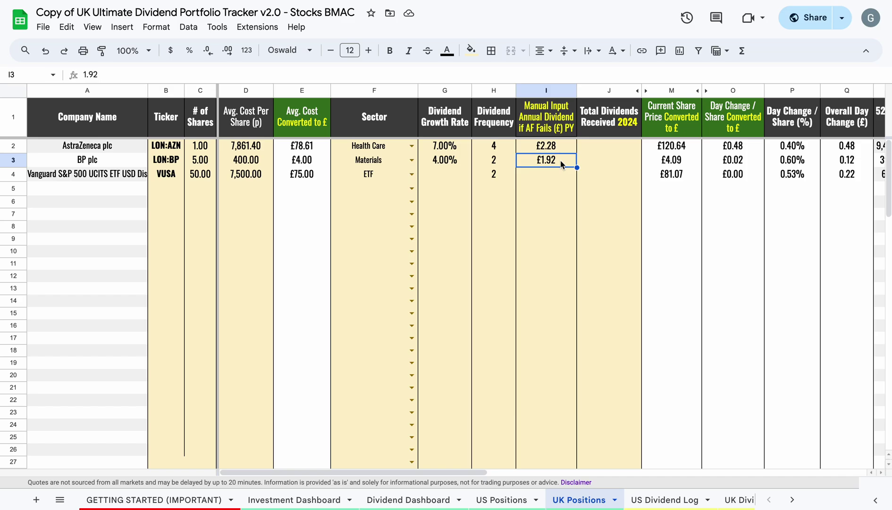
Set BP's manual annual dividend to £1.50 and check its annual dividend income and per-dividend payment
type("1.50")
key("Return")
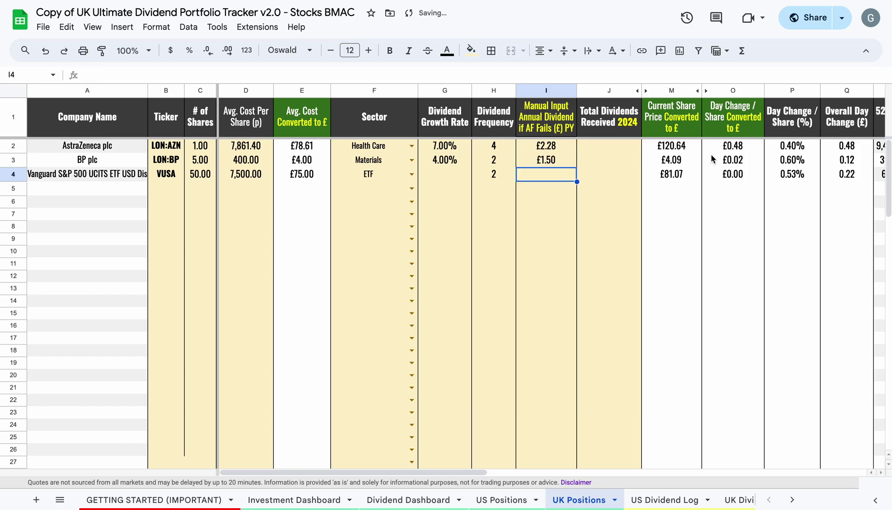
left_click(542, 163)
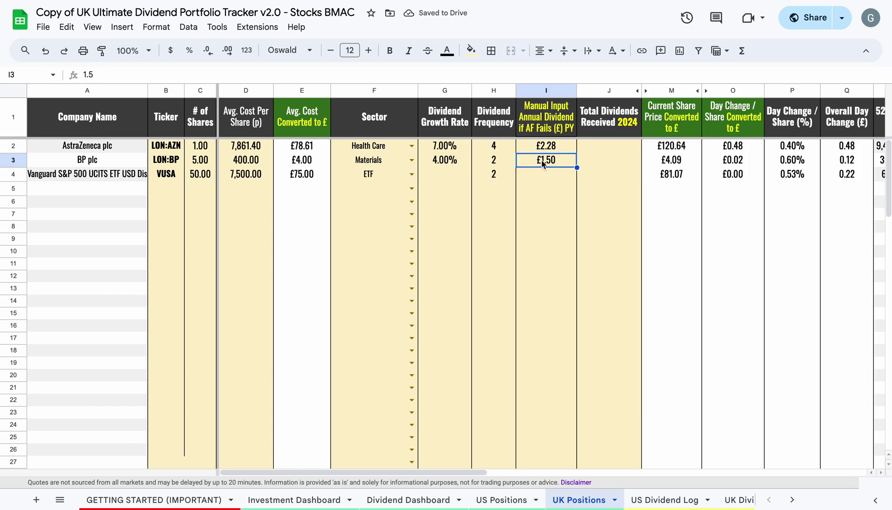
scroll(541, 161, "right", 15)
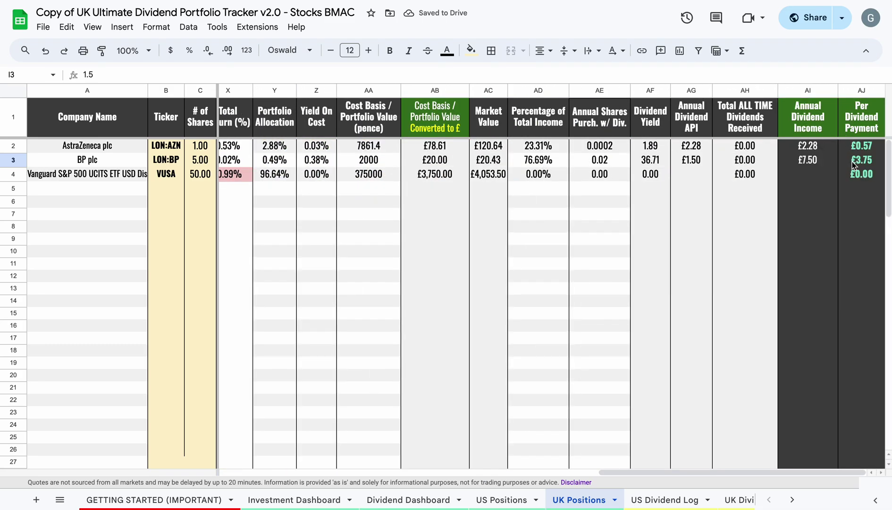
scroll(853, 162, "left", 15)
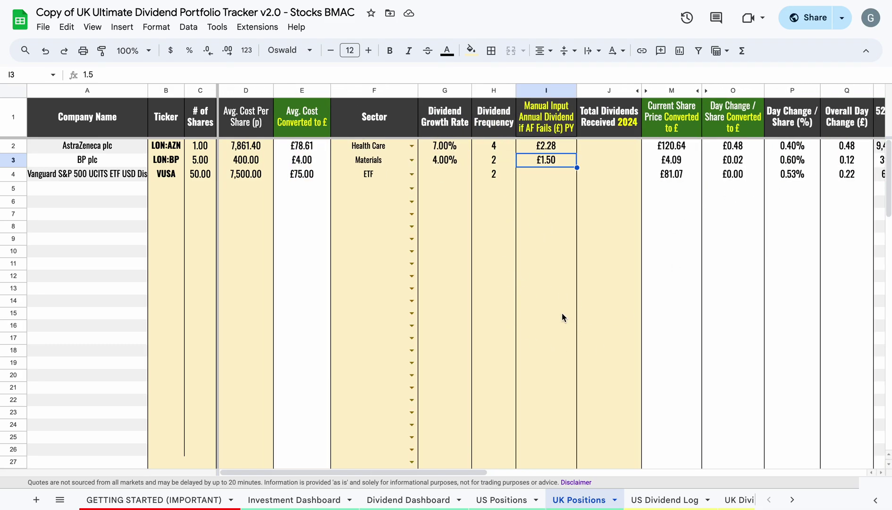
Look through the Dividend Dashboard, Investment Dashboard, US and UK Dividend Logs, and US Positions sheets
left_click(408, 500)
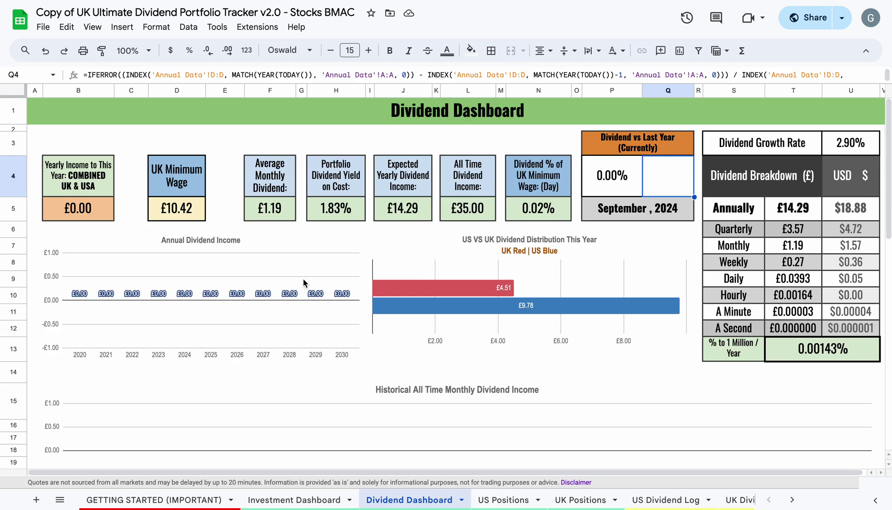
left_click(314, 499)
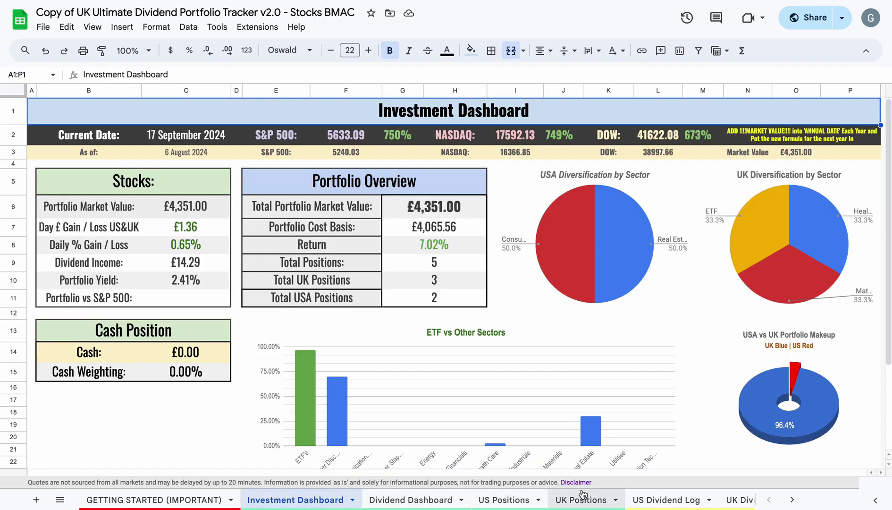
scroll(580, 500, "right", 3)
left_click(559, 500)
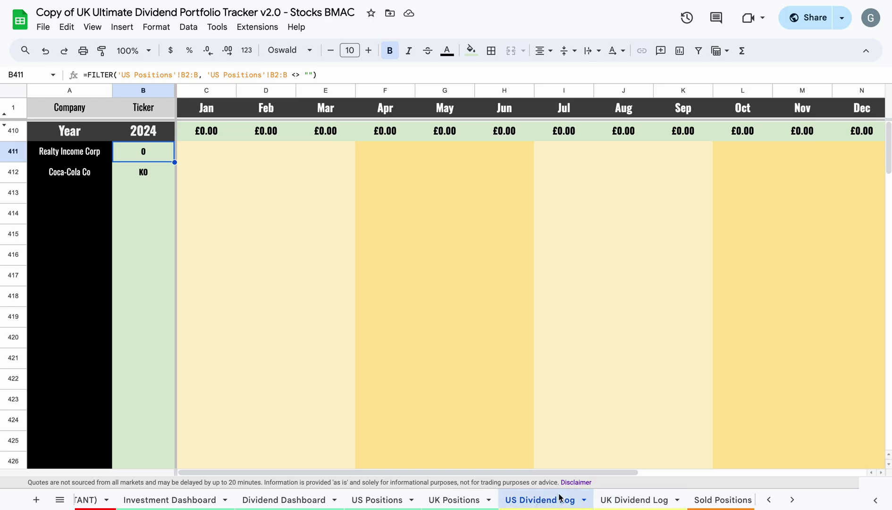
left_click(623, 500)
left_click(550, 500)
left_click(361, 499)
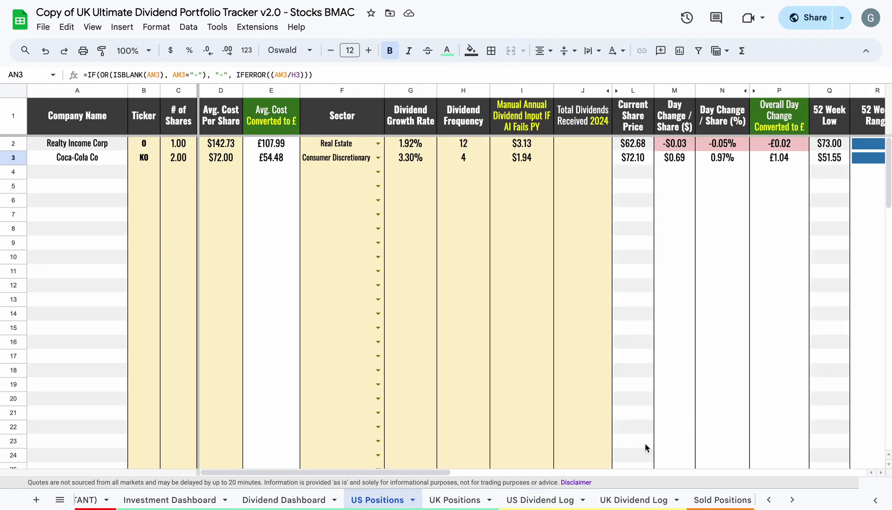
In the UK Dividend Log, enter 1.12 as AstraZeneca's September 2024 dividend and inspect its yearly total
left_click(627, 504)
left_click(283, 150)
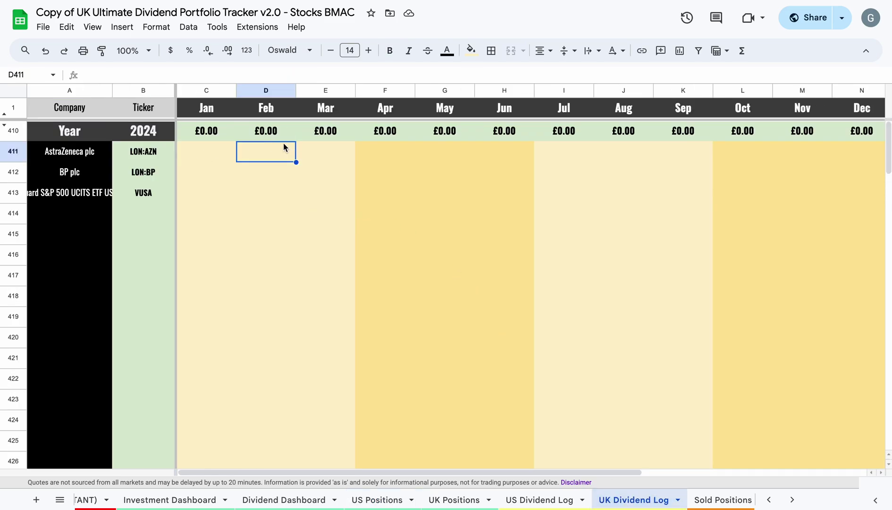
left_click(144, 131)
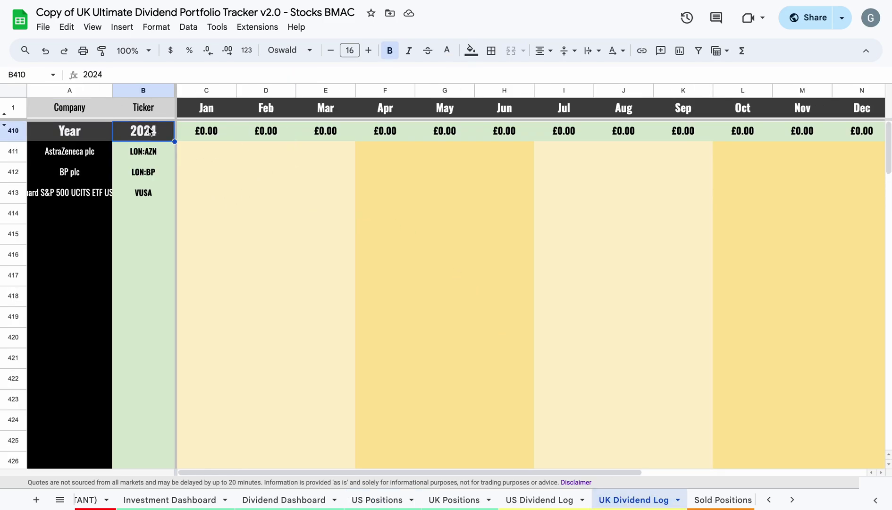
left_click(211, 153)
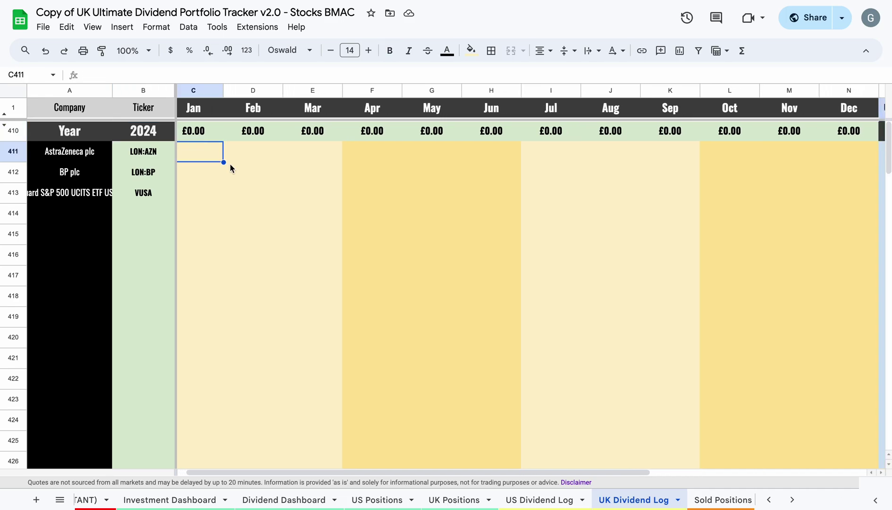
scroll(230, 163, "right", 6)
left_click(365, 152)
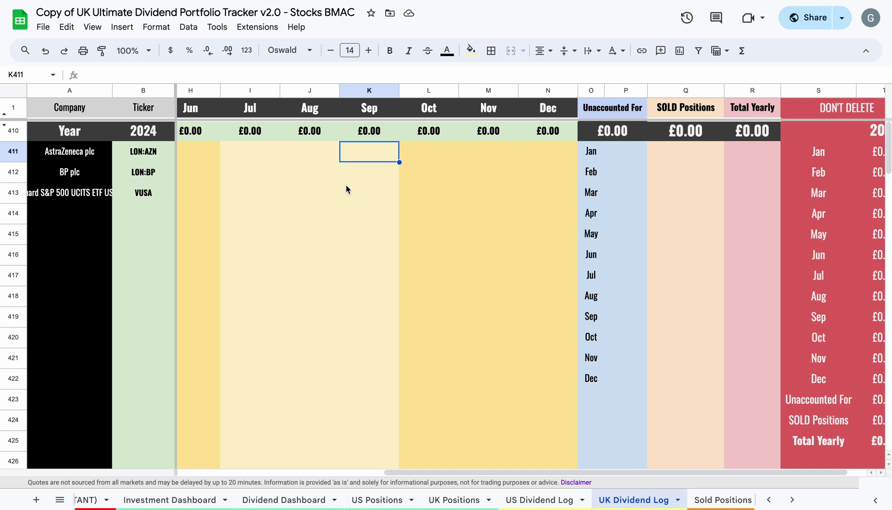
type("1.12")
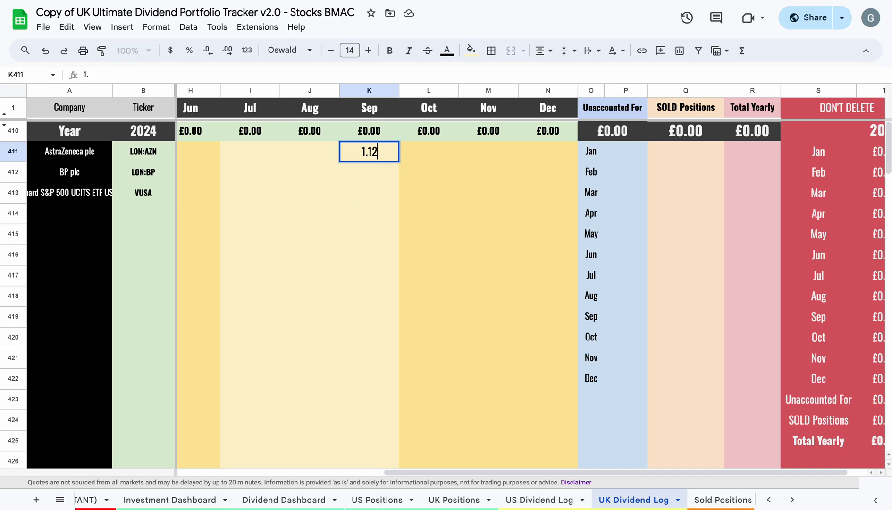
key("Return")
left_click(365, 152)
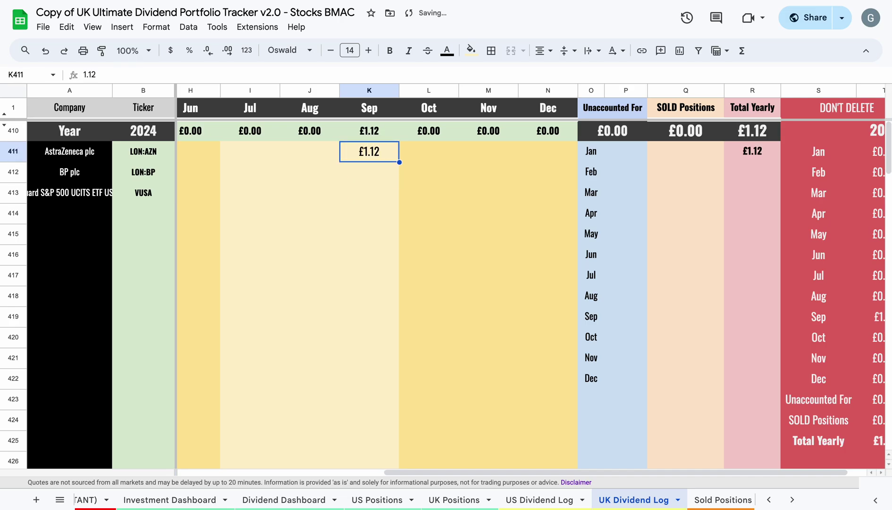
left_click(750, 155)
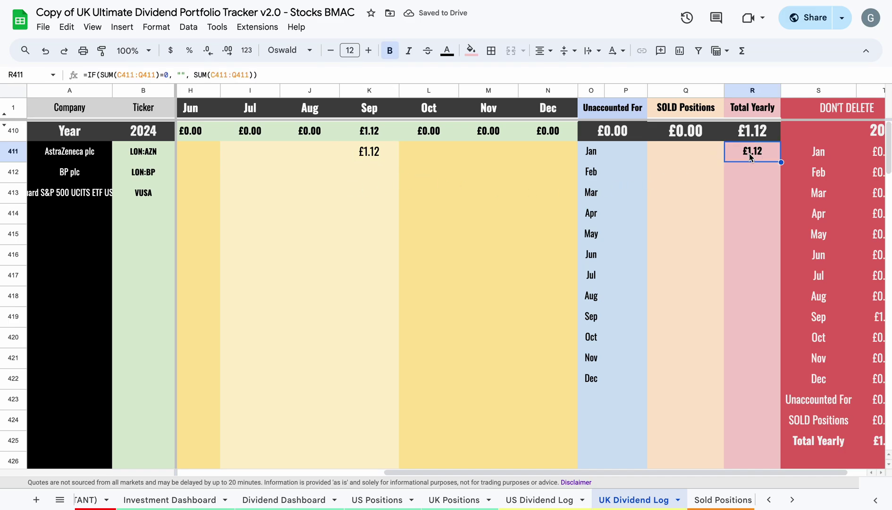
Enter 0.50 as BP's September 2024 dividend and inspect the per-company and overall yearly total formulas
left_click(372, 161)
left_click(372, 169)
type("0.50")
key("Return")
left_click(373, 171)
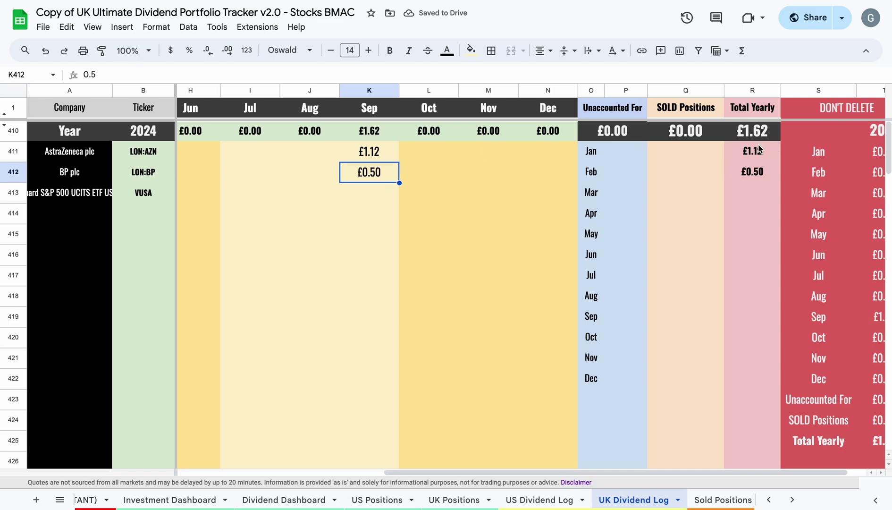
left_click(759, 174)
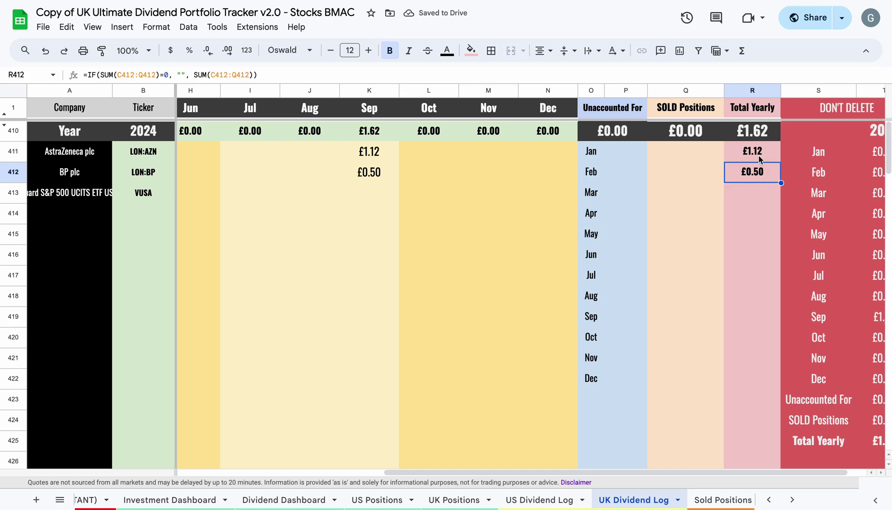
left_click(760, 156)
left_click(759, 139)
scroll(654, 248, "right", 1)
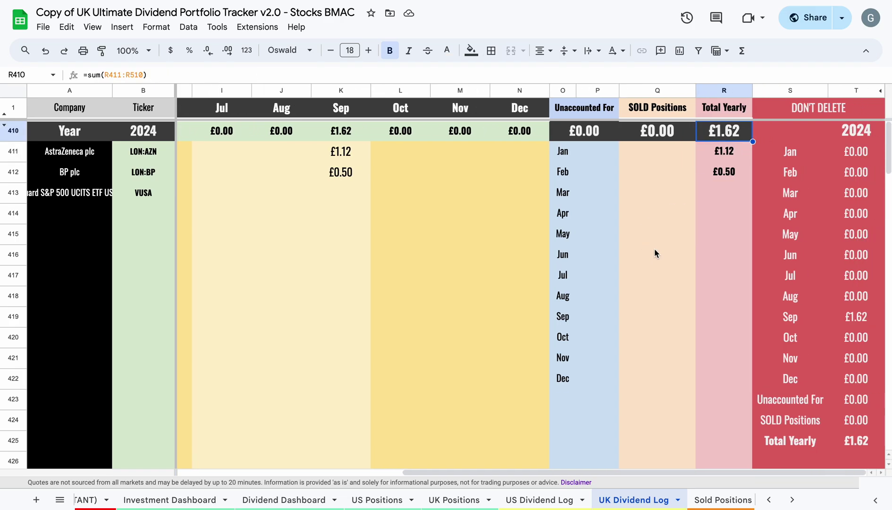
Enter 0.12 as the Vanguard S&P 500 ETF's July 2024 dividend and review the yearly totals
scroll(654, 251, "left", 6)
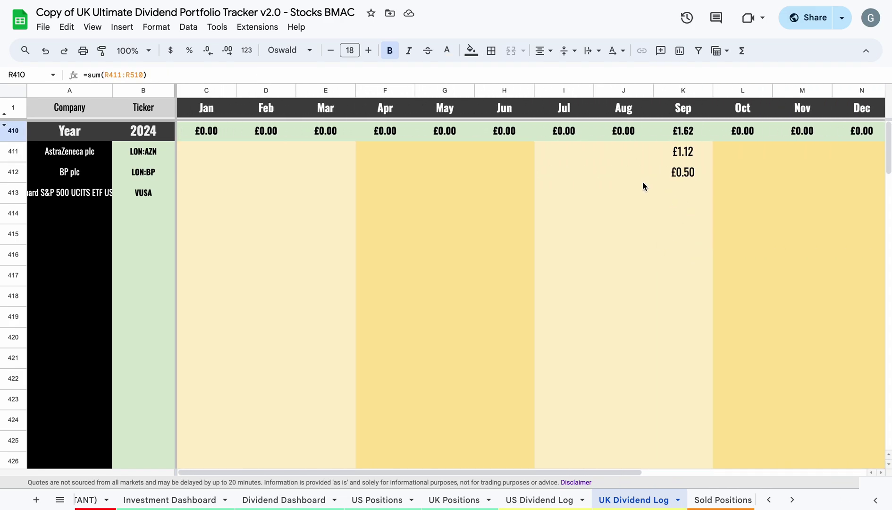
left_click(615, 196)
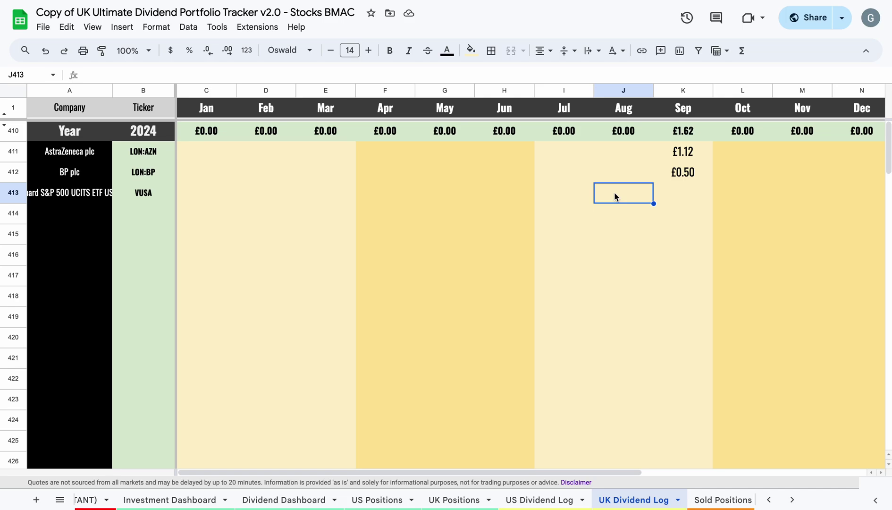
key("Left")
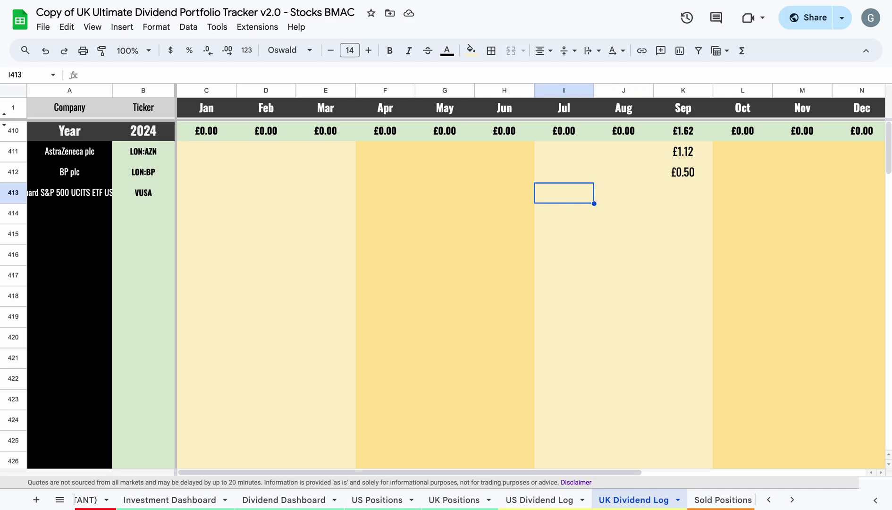
type(".12")
key("Tab")
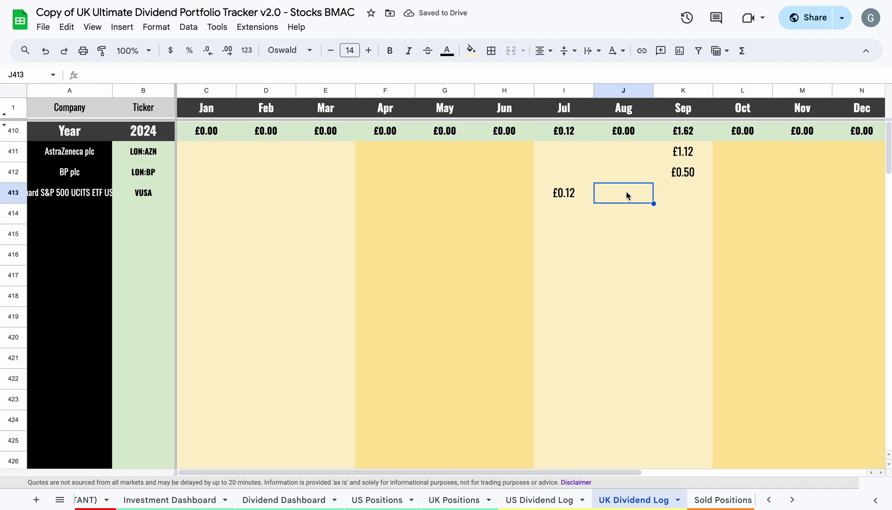
scroll(626, 191, "right", 6)
scroll(625, 191, "down", 10)
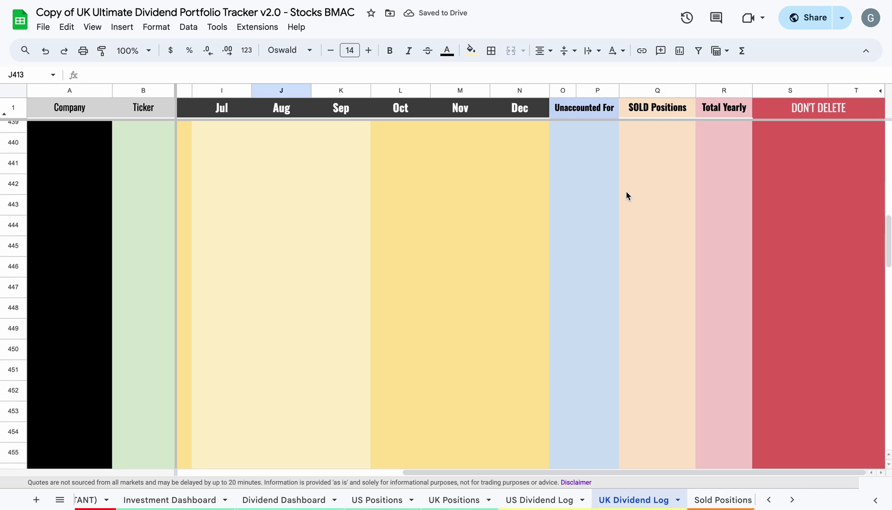
scroll(625, 191, "up", 10)
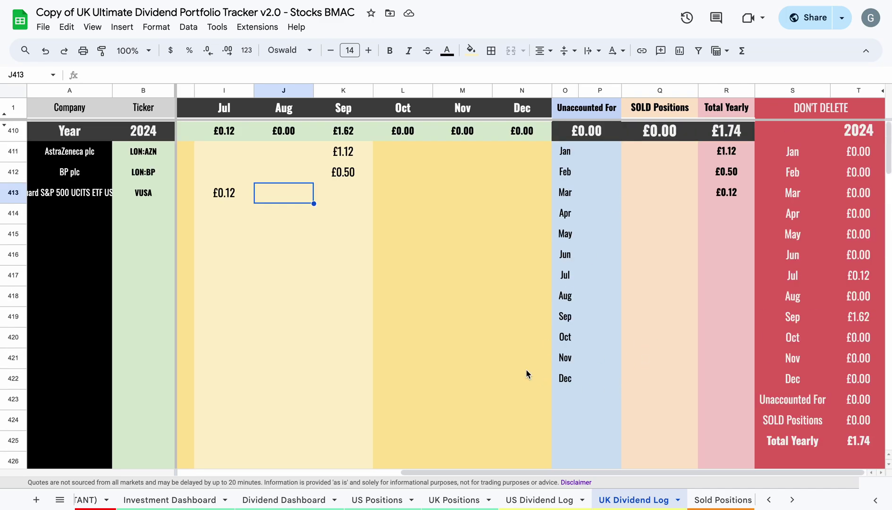
In the US Dividend Log, enter 1.50 as Realty Income's September 2024 dividend
left_click(543, 500)
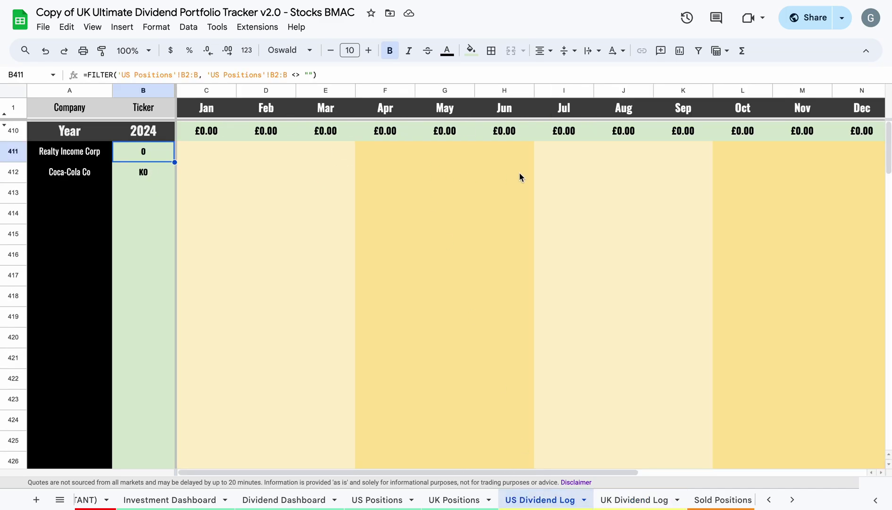
left_click(697, 149)
key("Return")
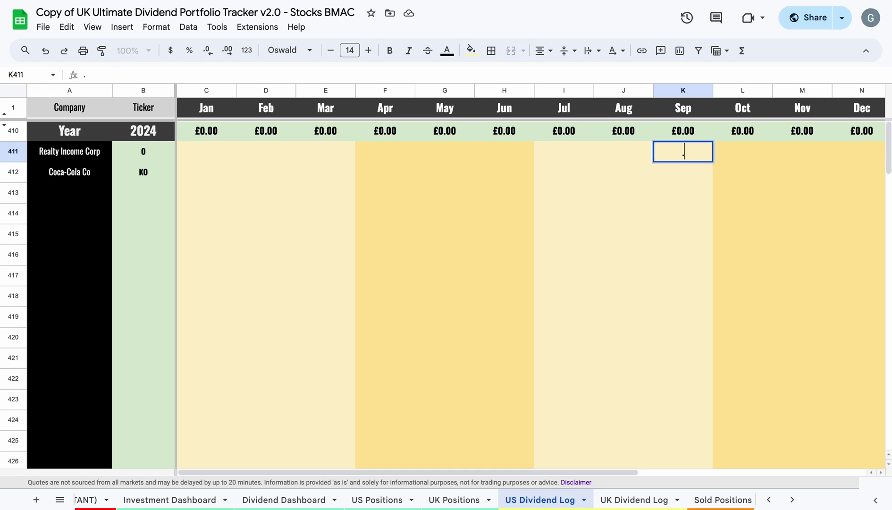
type(".")
type("1.")
type("50")
key("Return")
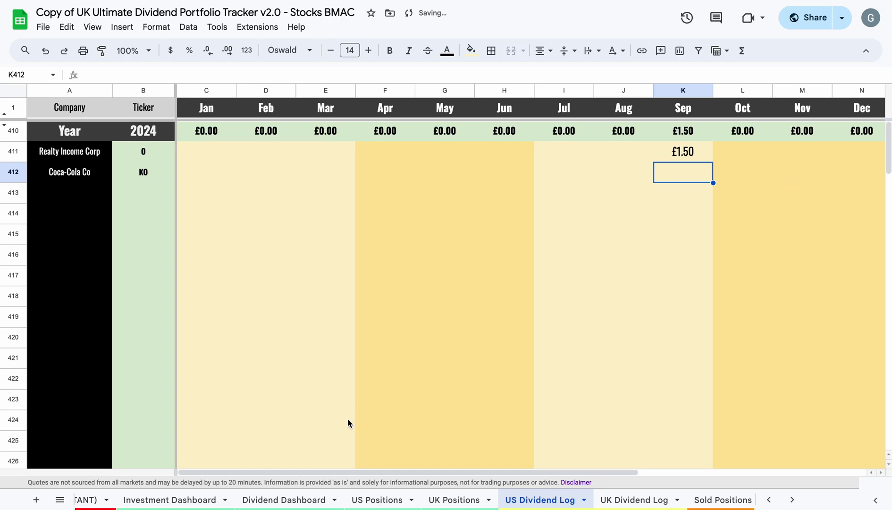
Examine the Dividend Dashboard's annual income chart and its yearly income, minimum wage, average monthly dividend, yield on cost, expected income and all-time income cells
left_click(299, 499)
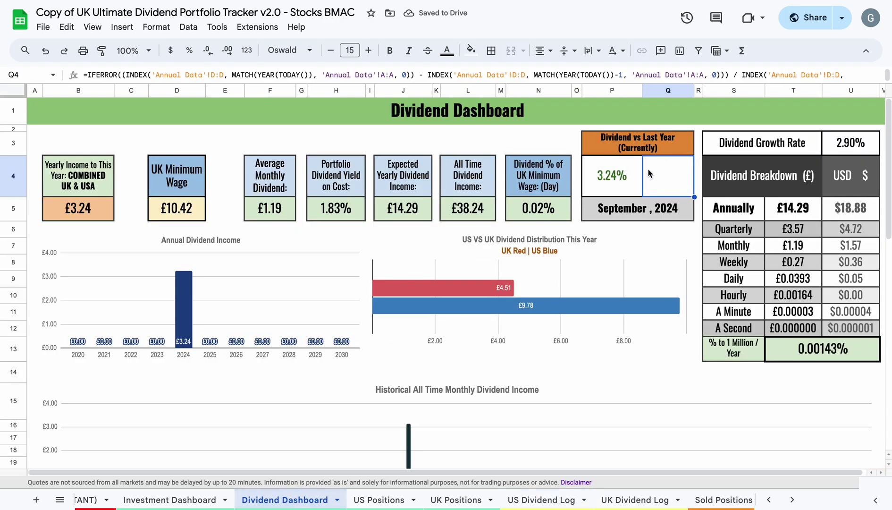
left_click(181, 312)
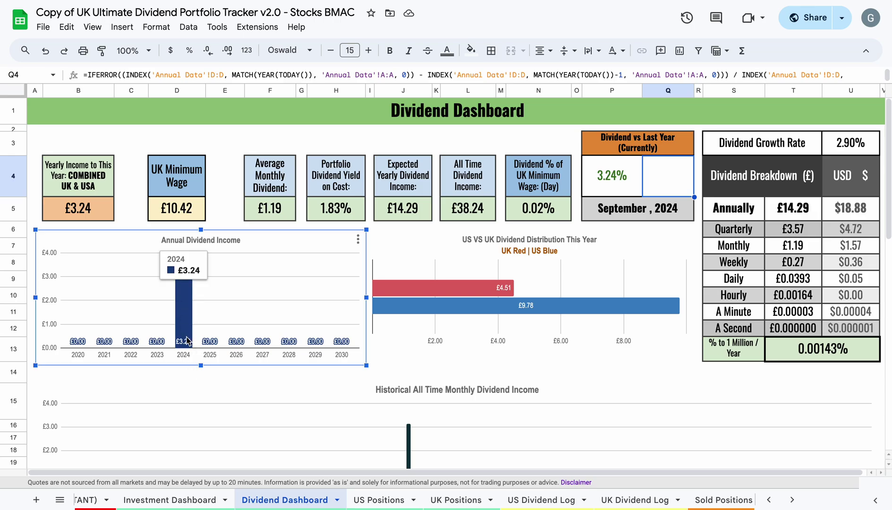
left_click(85, 209)
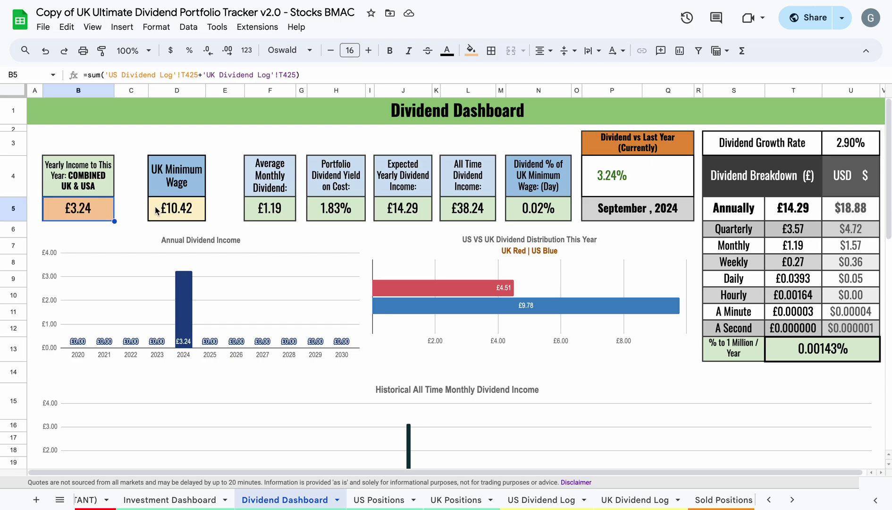
left_click(173, 208)
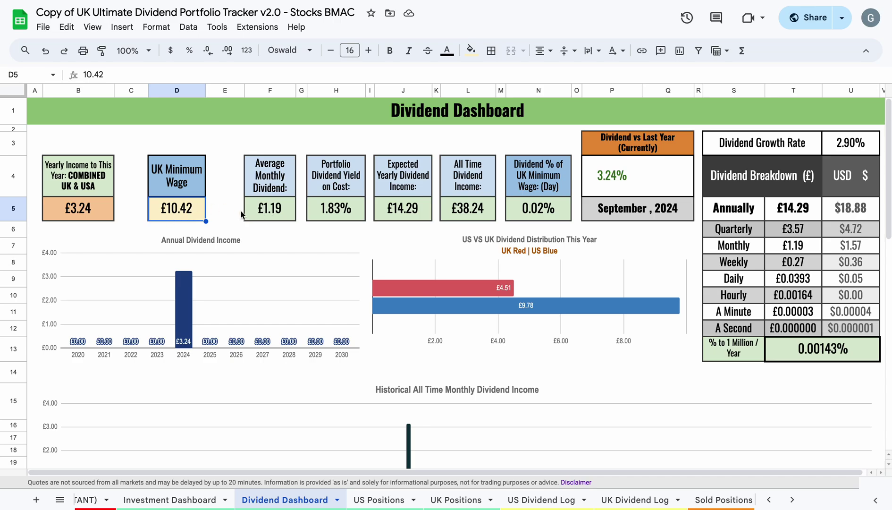
left_click(267, 209)
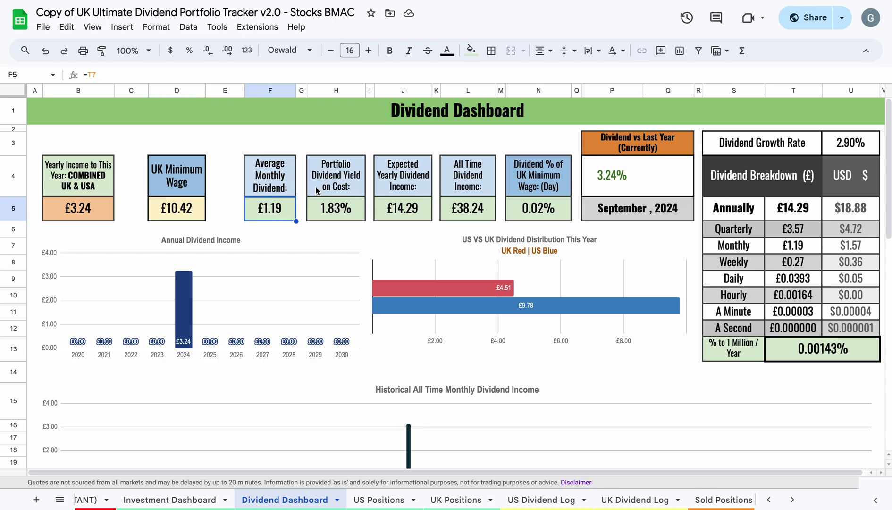
left_click(270, 216)
left_click(333, 208)
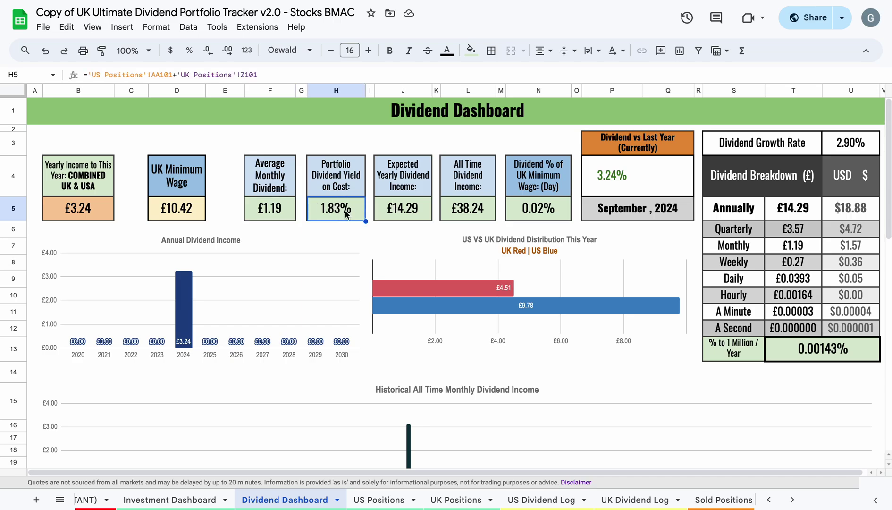
left_click(395, 216)
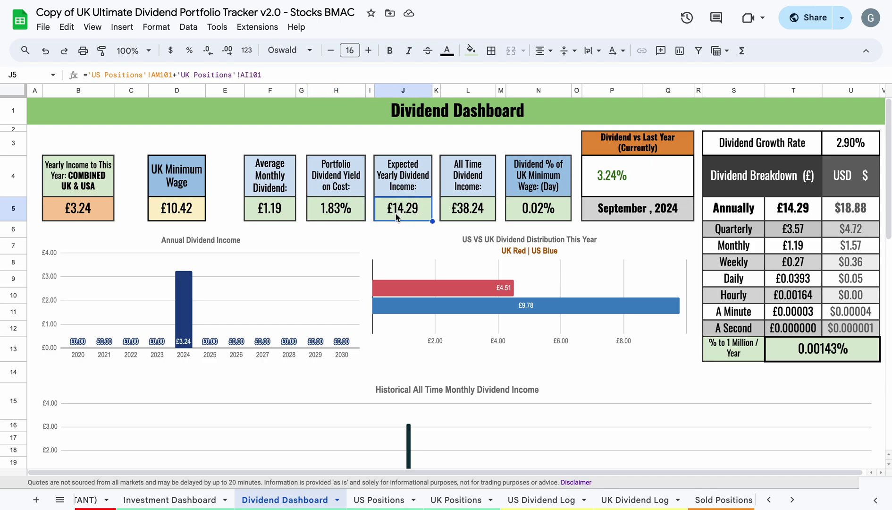
left_click(471, 214)
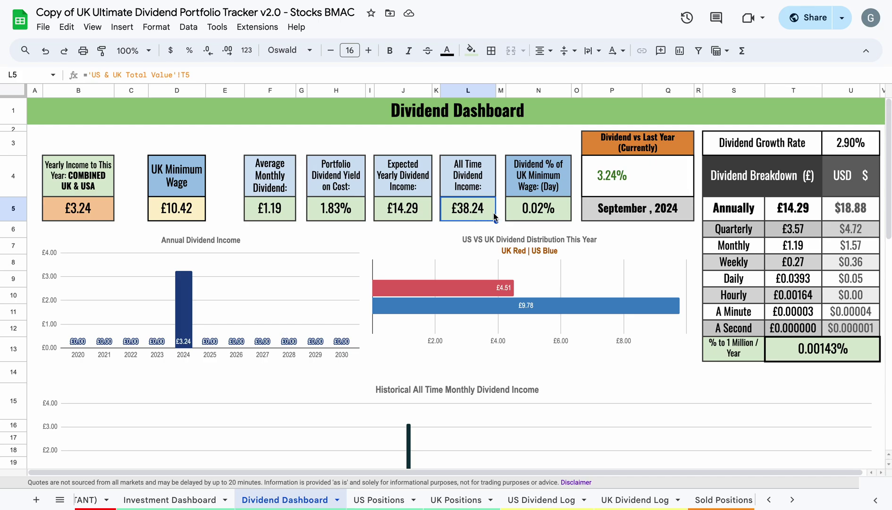
Inspect the dashboard's dividend percentage of UK minimum wage, dividend versus last year, and annual and quarterly figures in the Dividend Breakdown
left_click(567, 214)
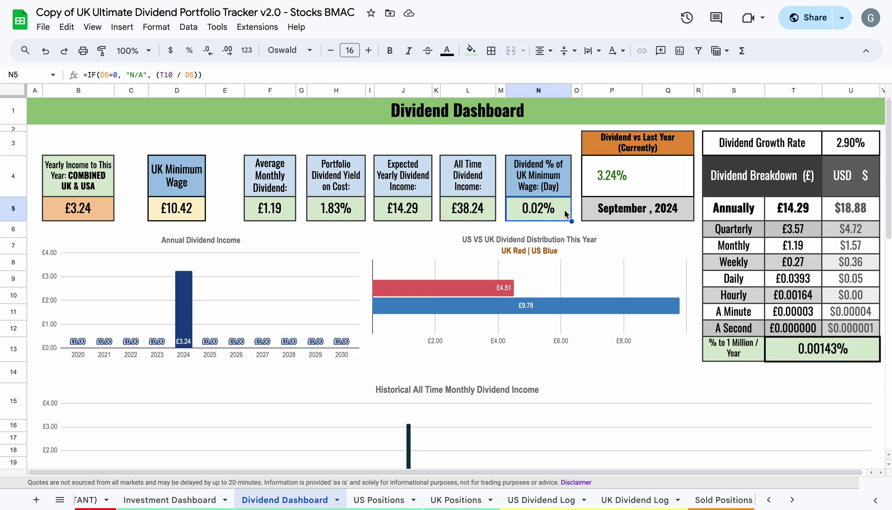
left_click(647, 174)
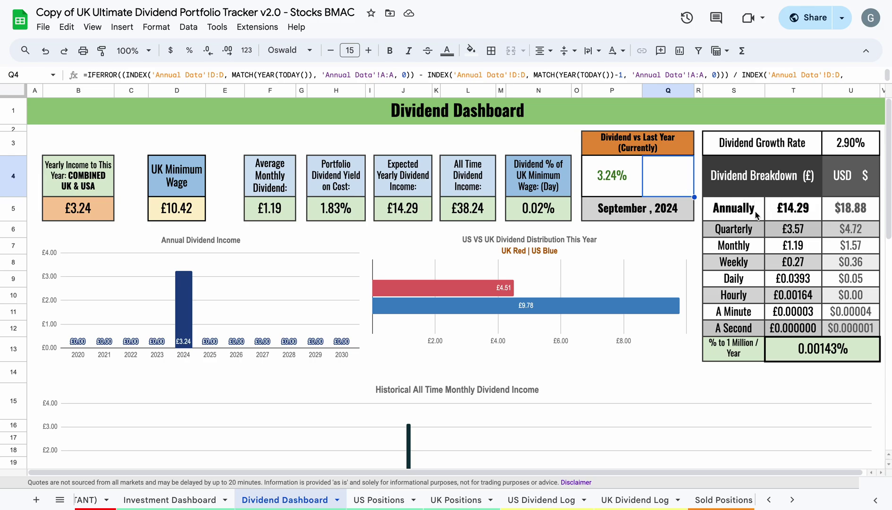
left_click_drag(751, 215, 809, 325)
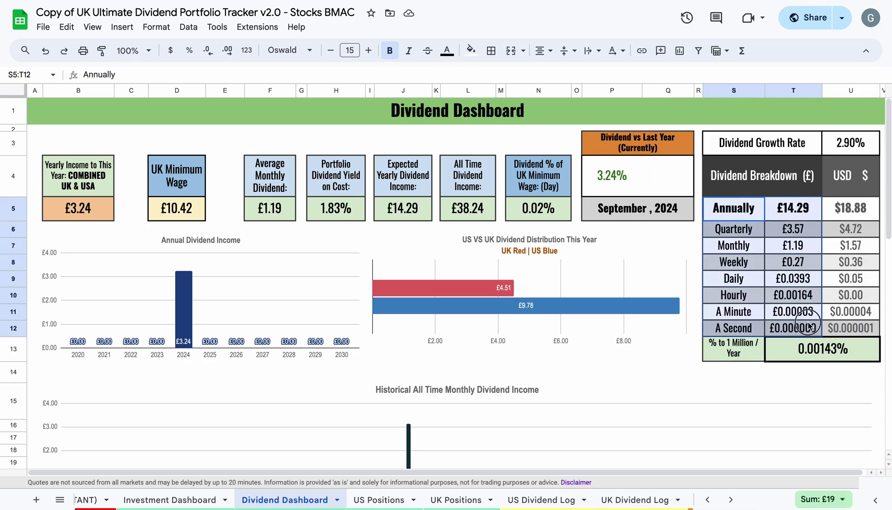
left_click(806, 248)
left_click(797, 231)
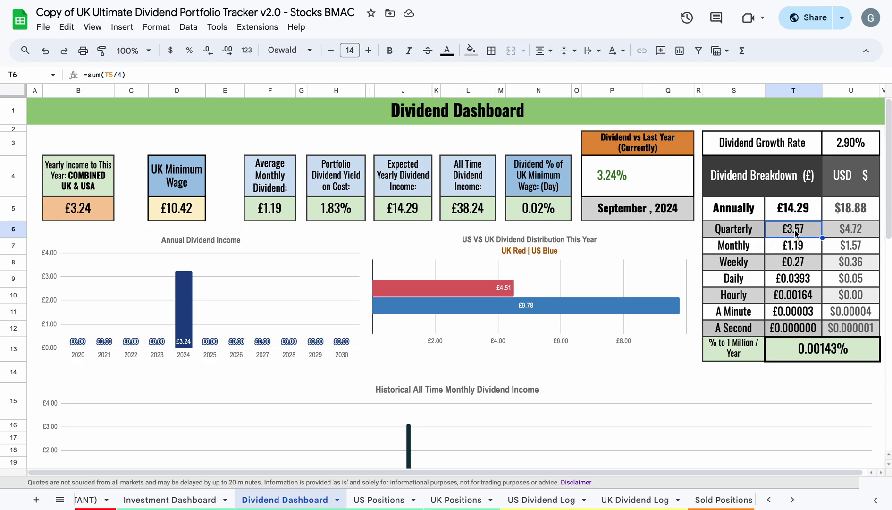
left_click(805, 217)
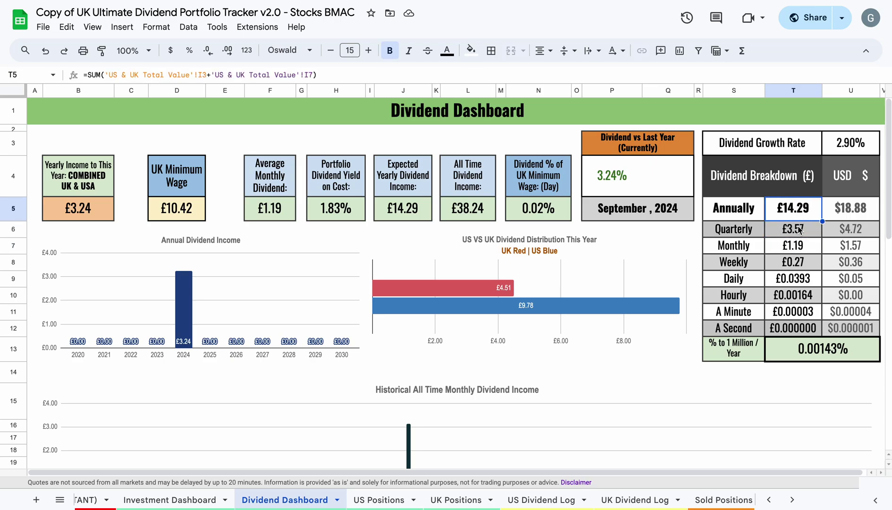
Try showing more decimal places for the pound dividend per second in the Dividend Breakdown
left_click(781, 330)
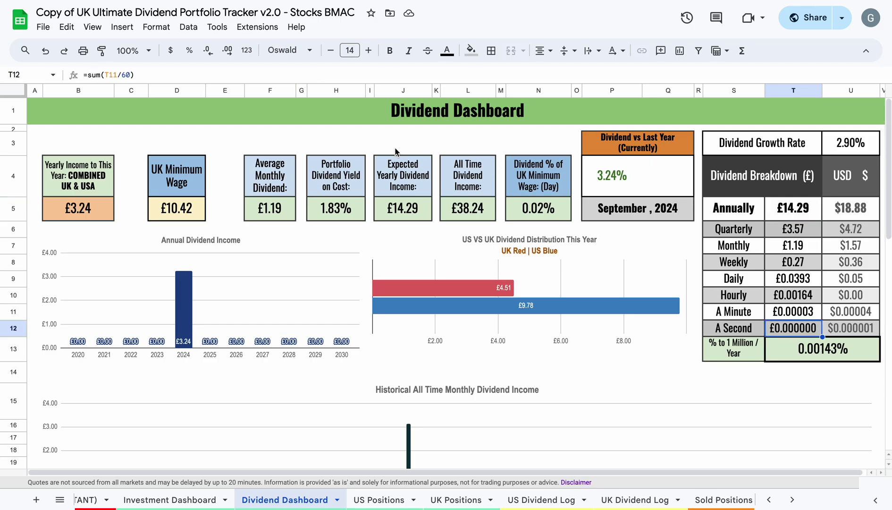
left_click(227, 50)
left_click(227, 51)
left_click(207, 51)
left_click(207, 51)
Examine the percentage to 1 million per year, the historical monthly income chart, and the July and September 2024 cells in the monthly table
left_click(834, 353)
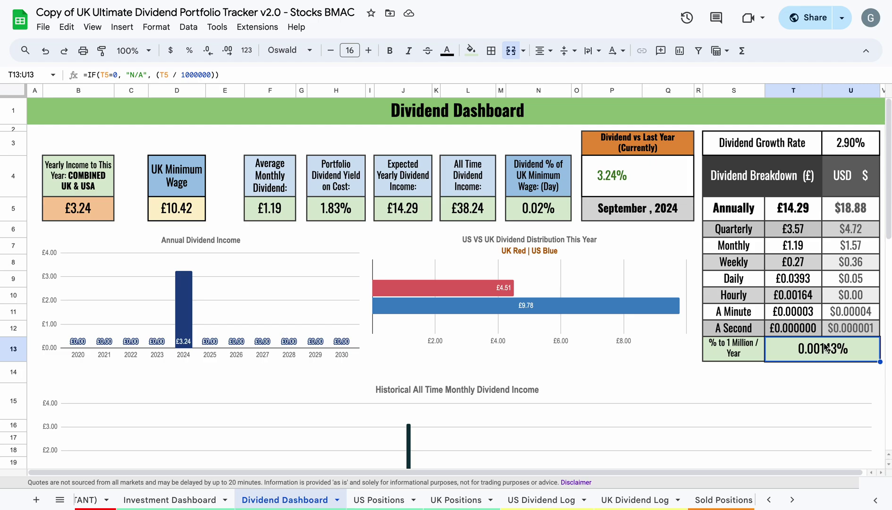
scroll(828, 348, "down", 3)
scroll(828, 343, "up", 3)
scroll(828, 343, "down", 5)
scroll(827, 348, "down", 2)
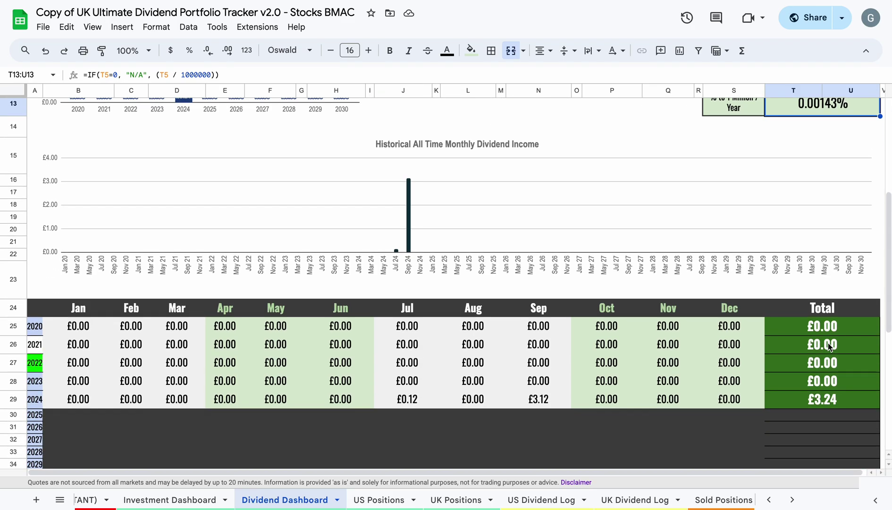
left_click(408, 250)
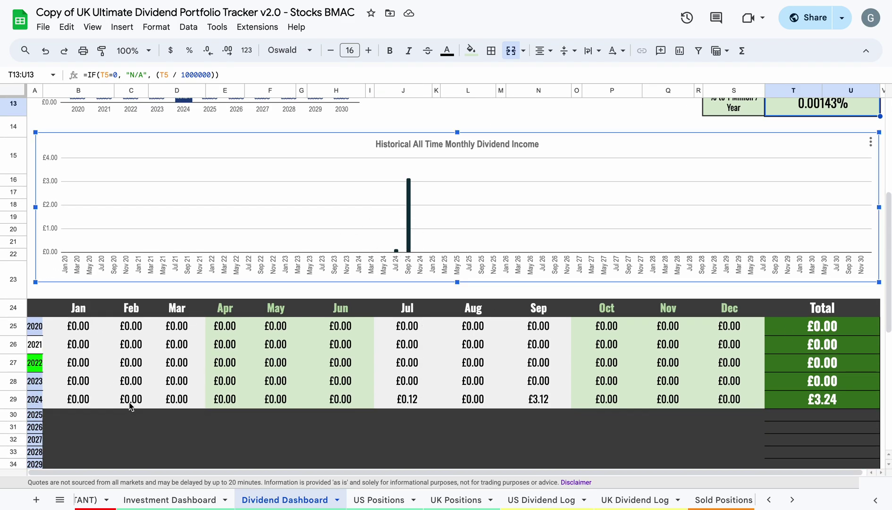
left_click(407, 399)
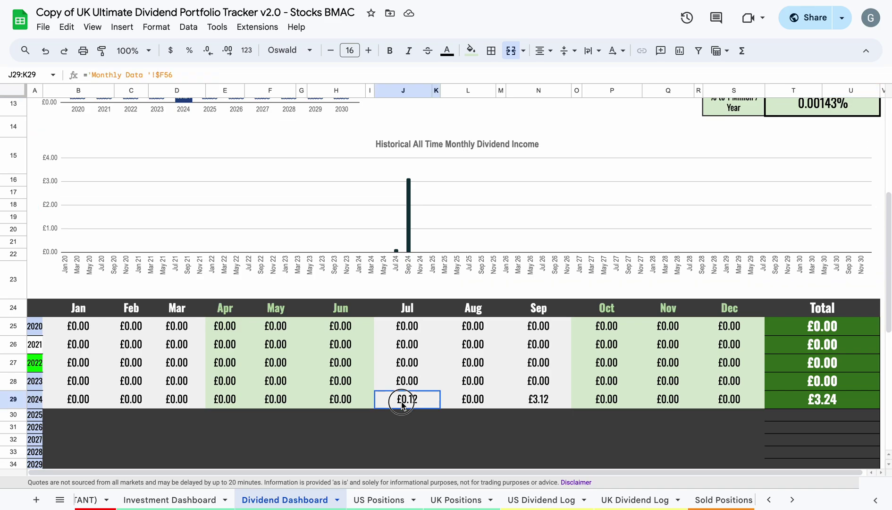
left_click(557, 399)
left_click(407, 400)
scroll(543, 400, "up", 5)
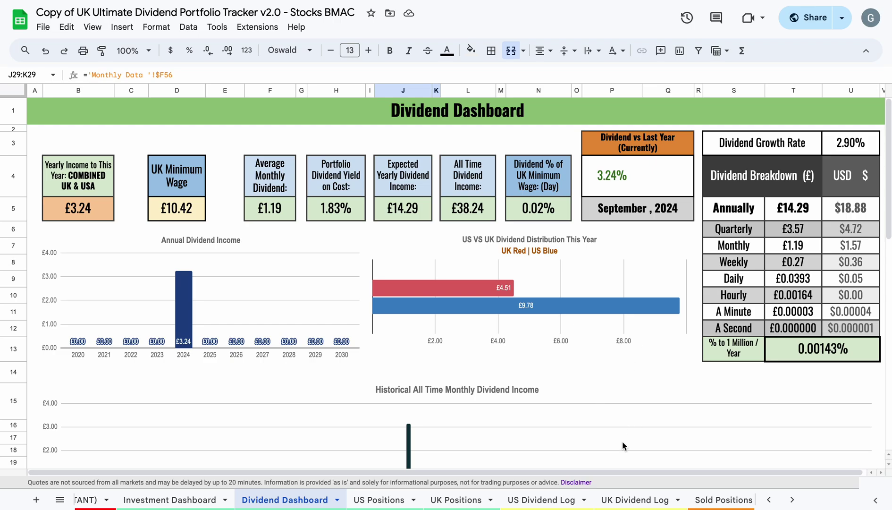
In the Sold Positions sheet, review Realty Income's ticker and total dividends received
left_click(709, 504)
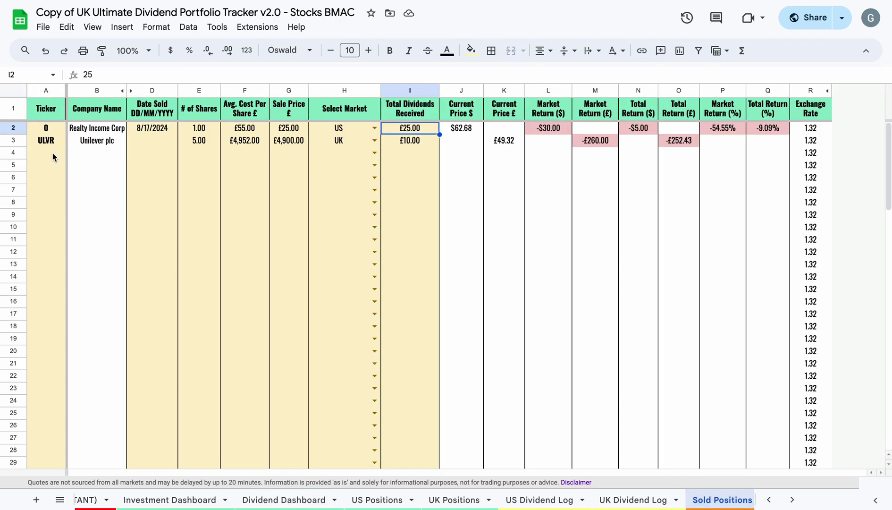
left_click(50, 133)
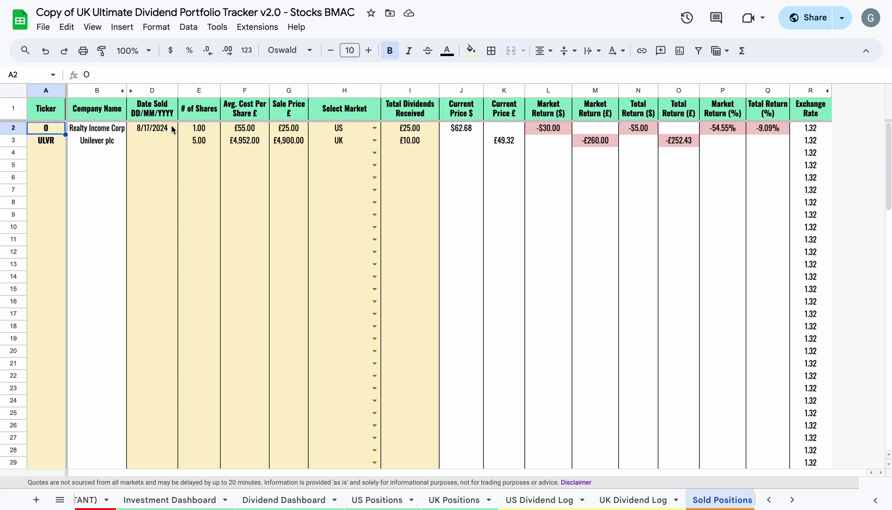
left_click(411, 127)
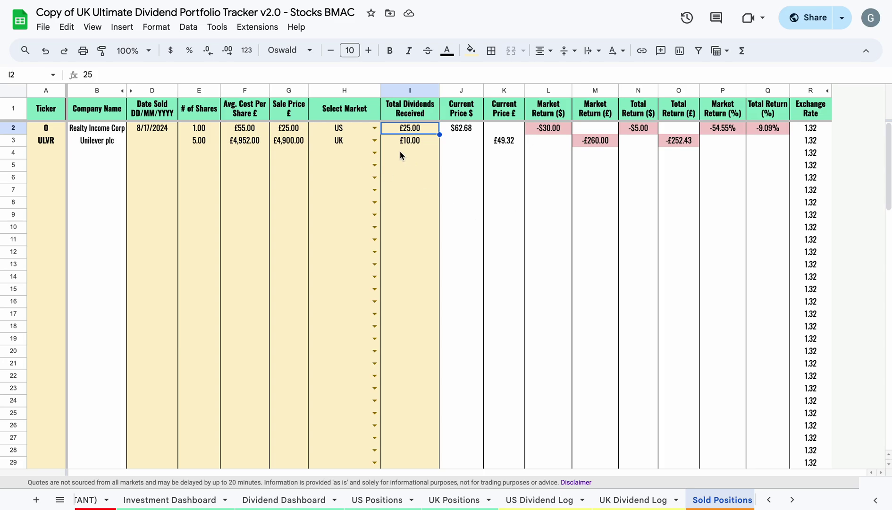
Look over the UK Positions sheet and the US Dividend Log, and check BP's ticker in UK Positions
left_click(434, 497)
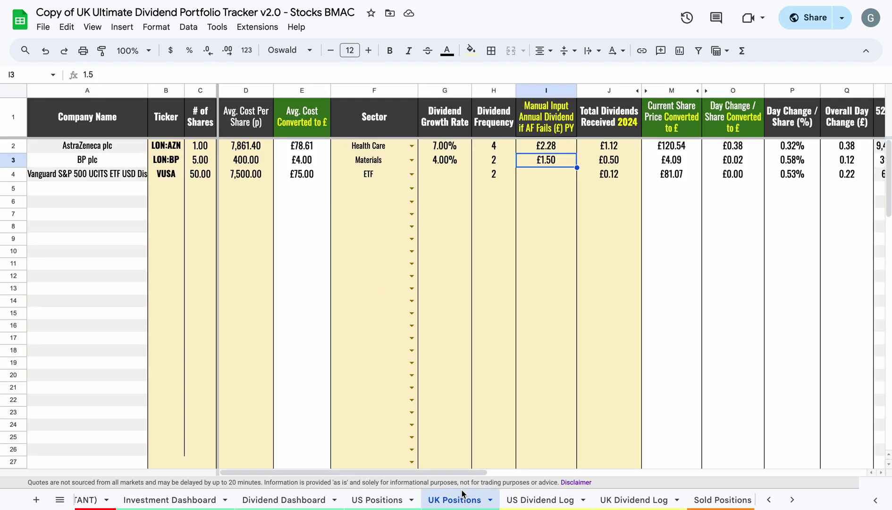
left_click(526, 493)
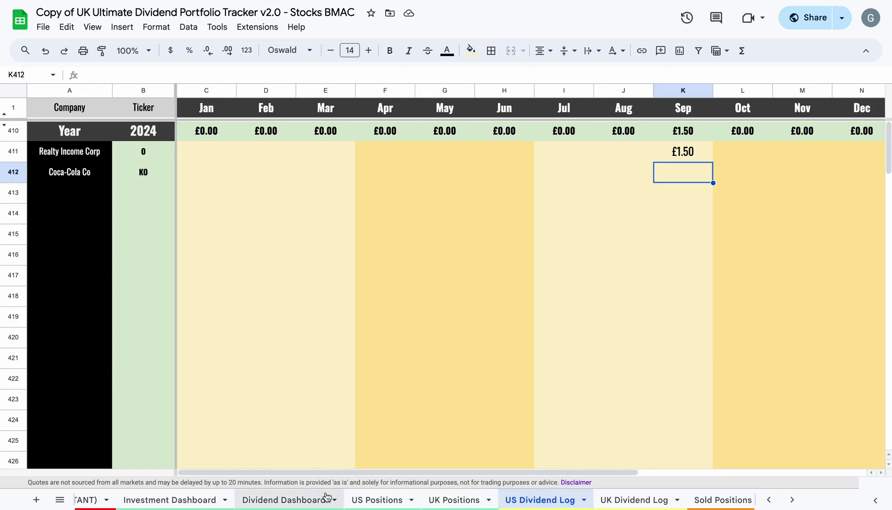
left_click(448, 503)
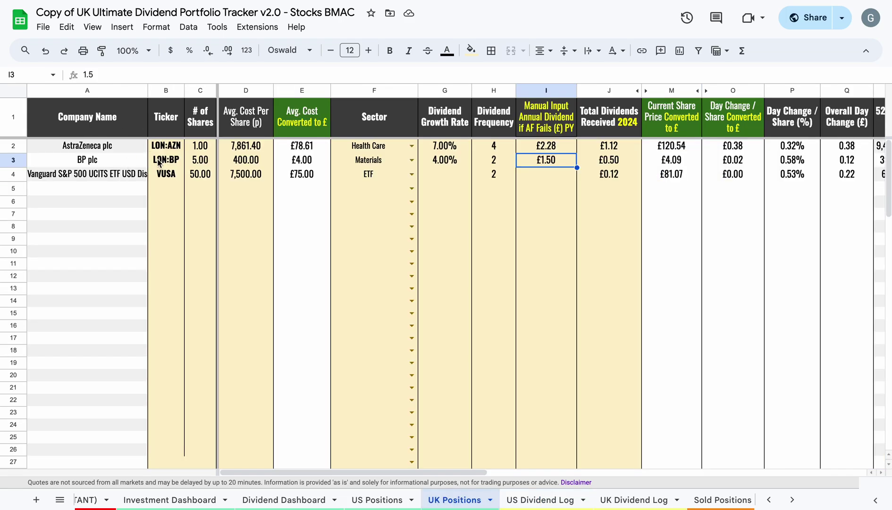
left_click(176, 162)
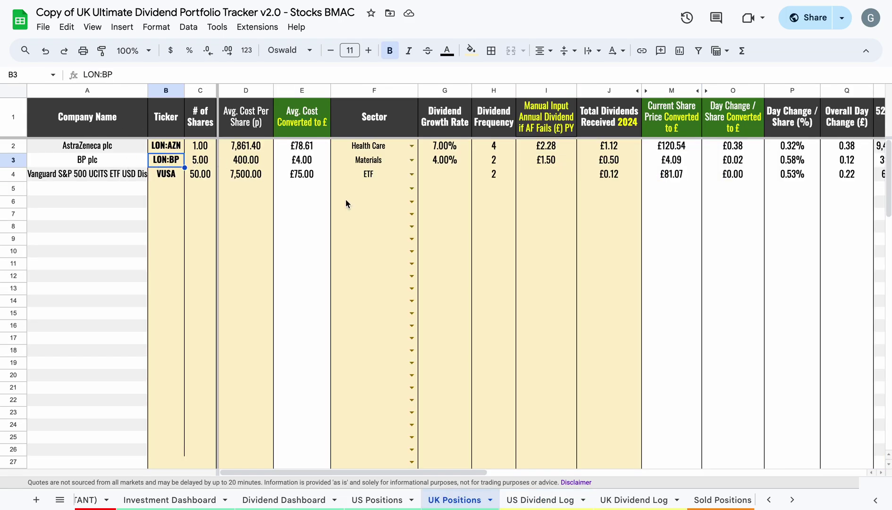
In the US Dividend Log, unhide rows 2 to 409 above the 2024 section to reveal the earlier years
left_click(639, 500)
left_click(555, 496)
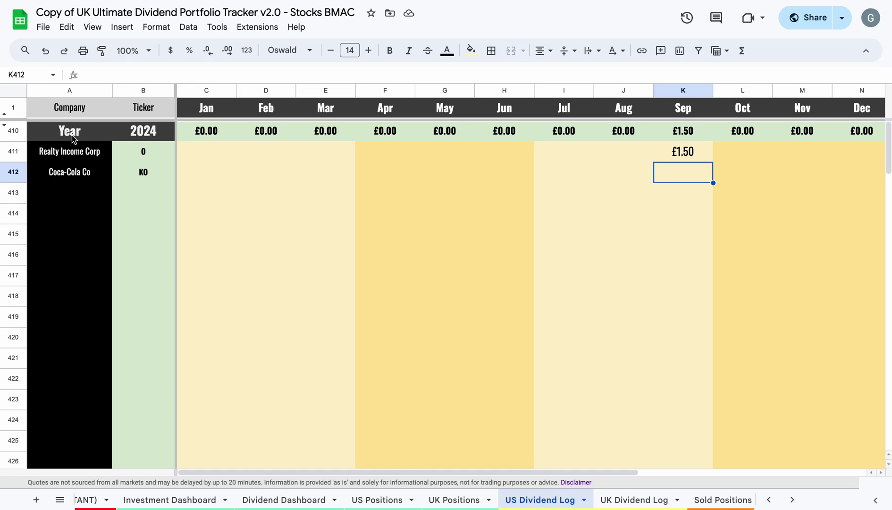
left_click(6, 117)
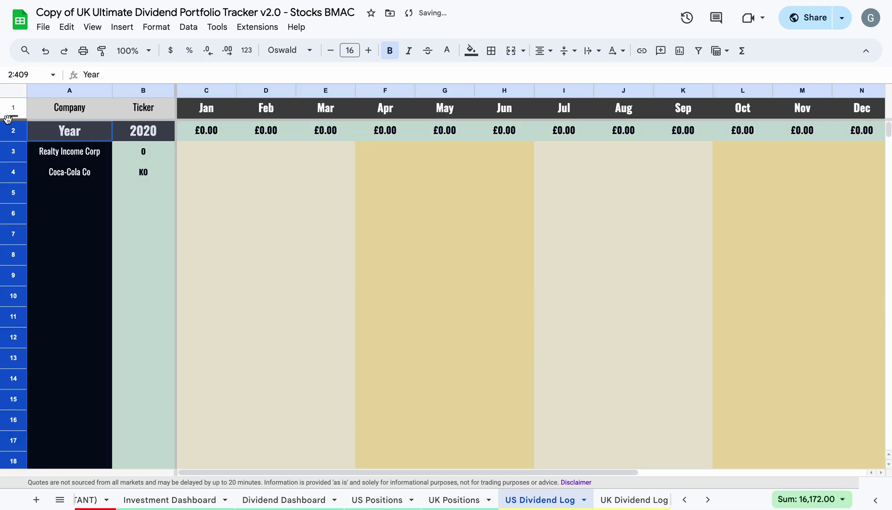
left_click(327, 195)
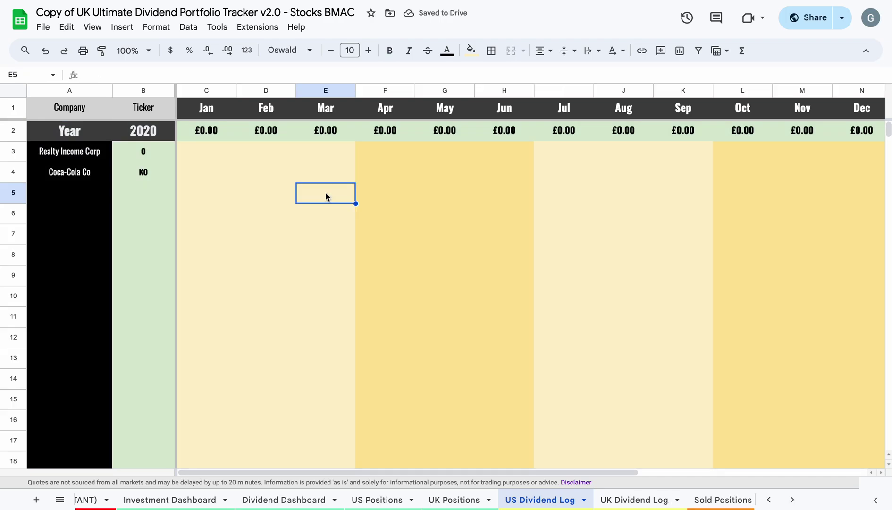
Fill the 2020 Unaccounted For INPUT column with 4 for January, 5 for February, 6 for March and April, and 3 for May to December
scroll(327, 195, "right", 1)
scroll(326, 193, "right", 6)
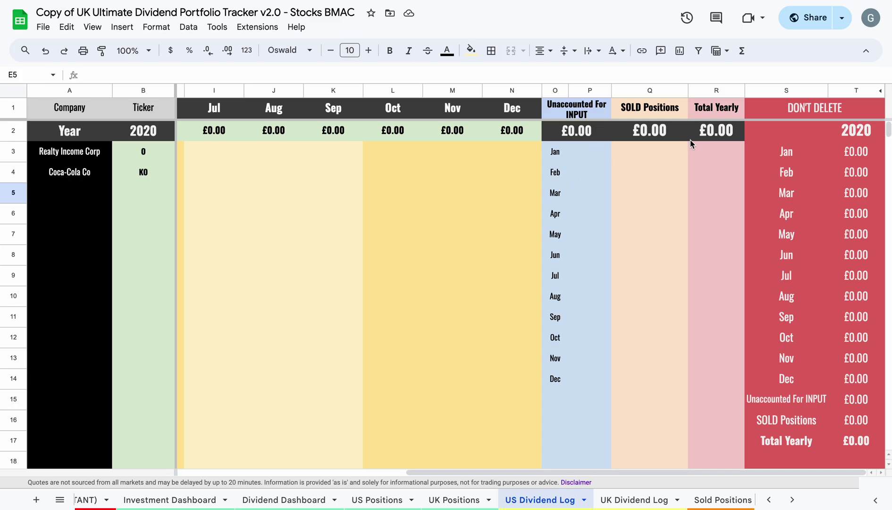
left_click(659, 158)
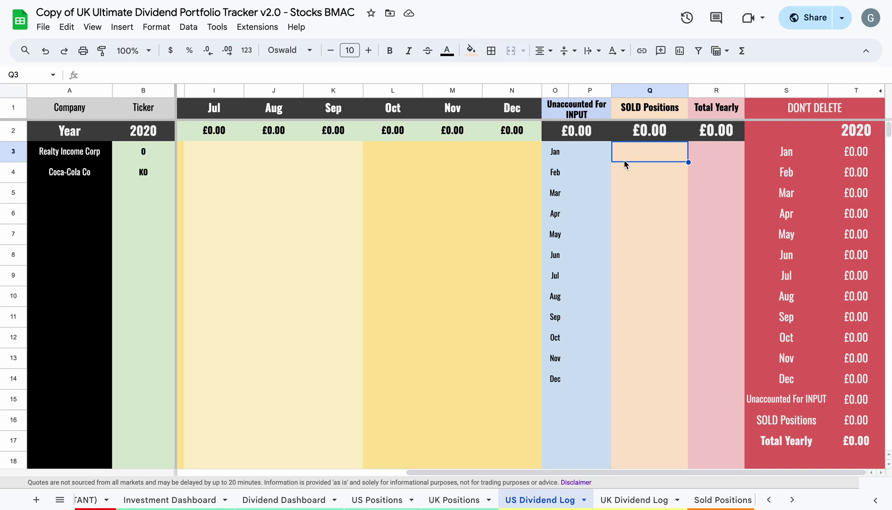
key("Left")
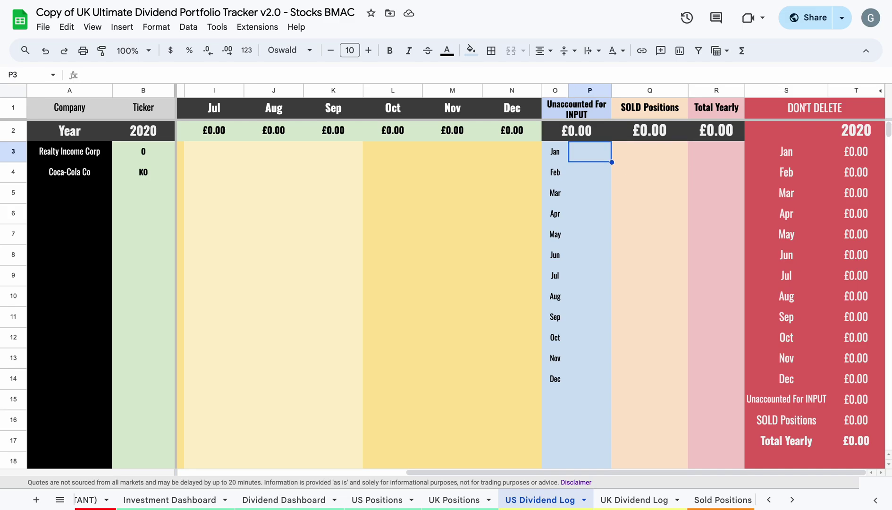
type("4")
key("Return")
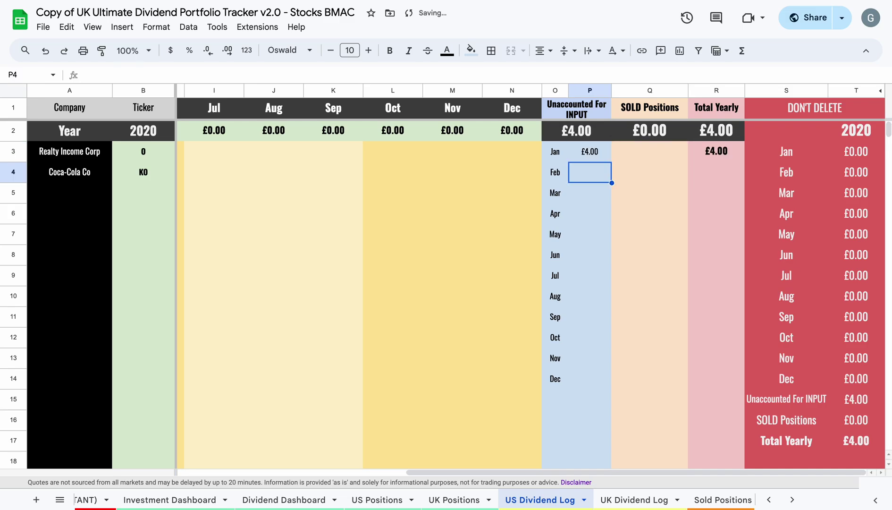
type("5 6 6 3 3 3 3 3")
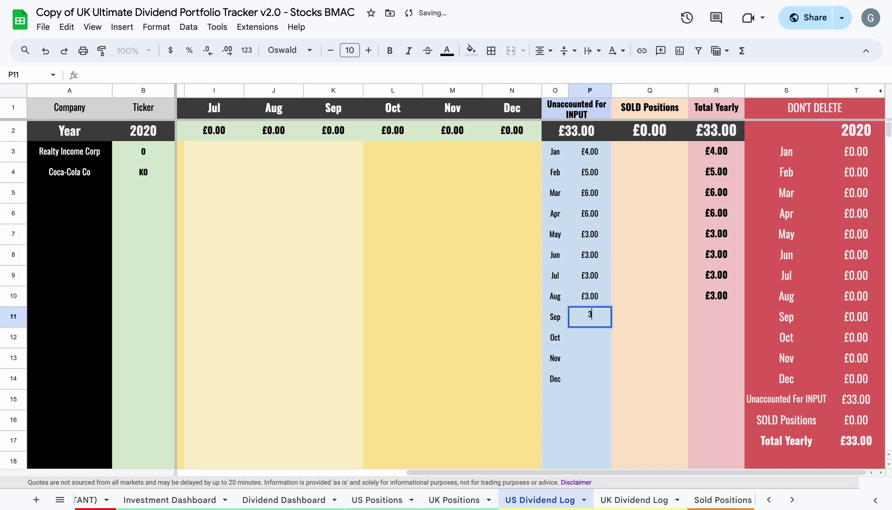
key("Return")
type("3")
key("Return")
type("3")
key("Return")
type("3")
key("Return")
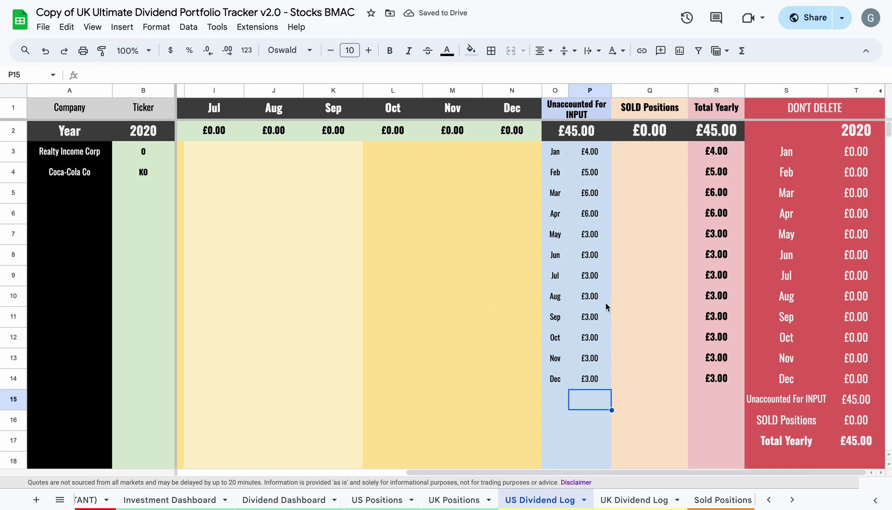
In the 2022 section's Unaccounted For INPUT column, enter 4 for each month from January to April
scroll(596, 353, "down", 20)
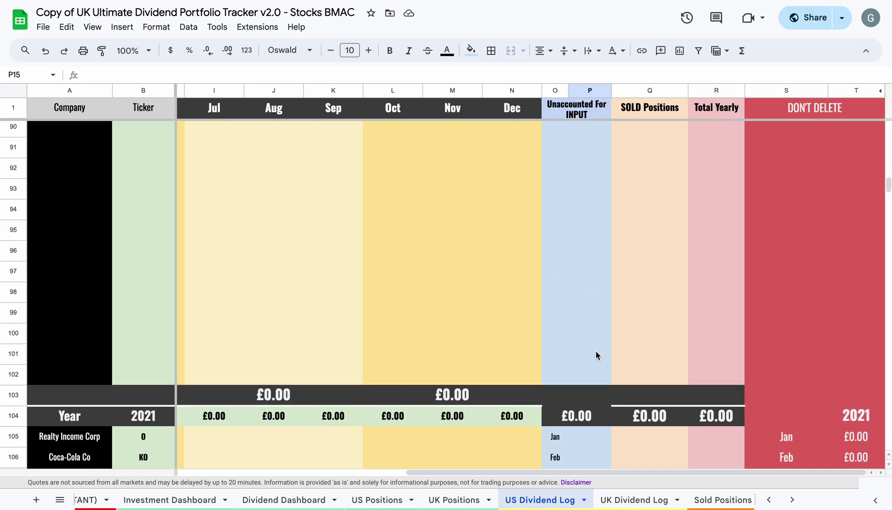
scroll(595, 351, "down", 3)
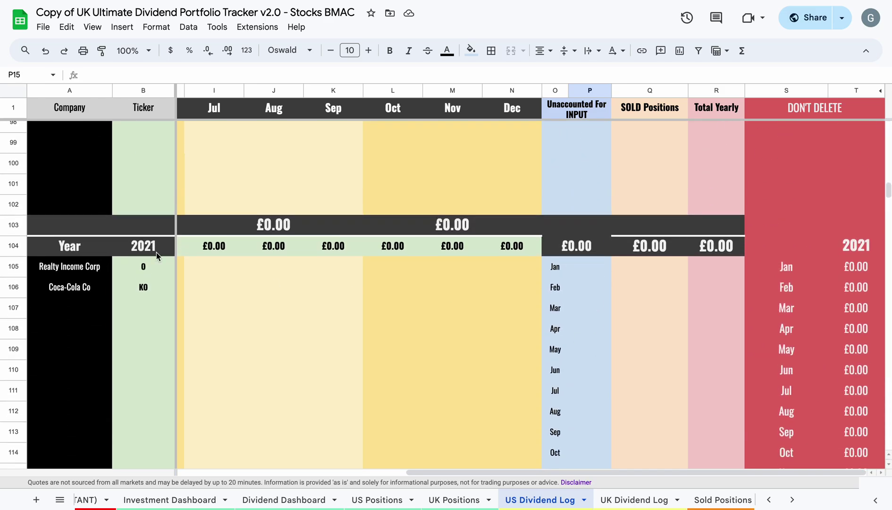
scroll(406, 251, "down", 20)
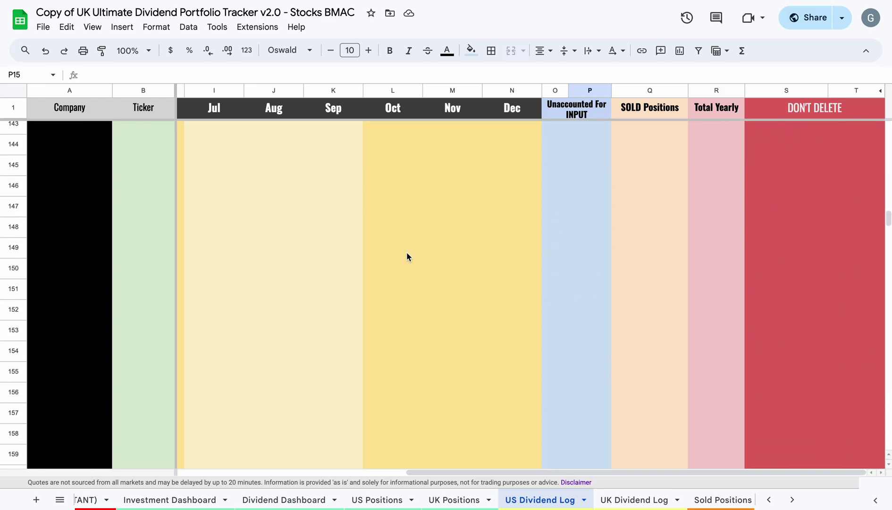
scroll(406, 256, "down", 12)
scroll(407, 256, "up", 2)
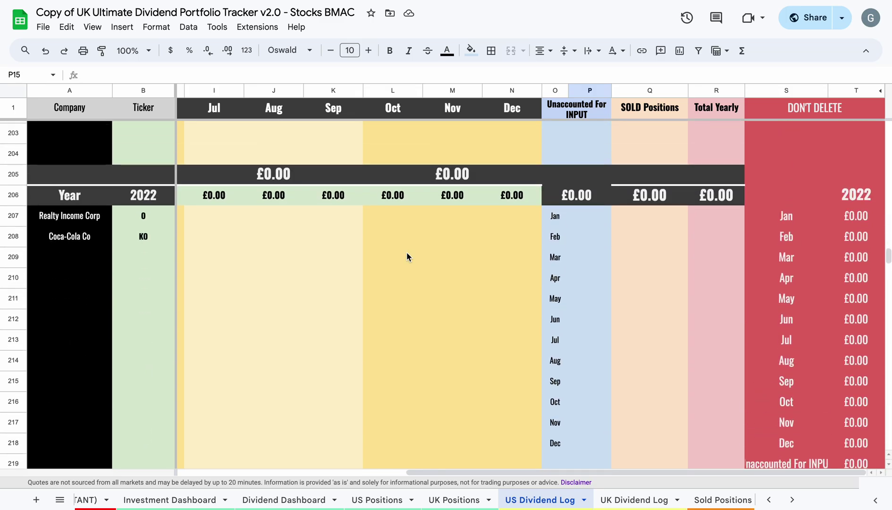
left_click(601, 222)
type("4")
key("Return")
type("4")
key("Return")
type("4")
key("Return")
type("4")
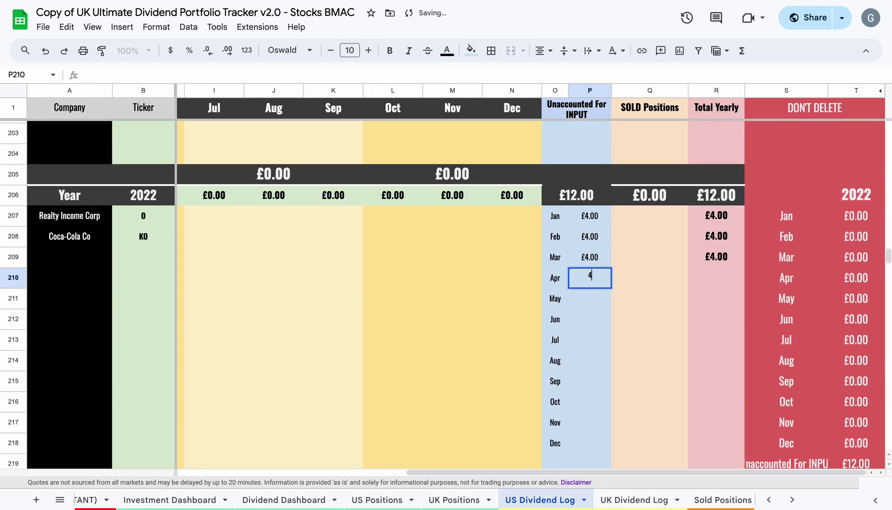
key("Return")
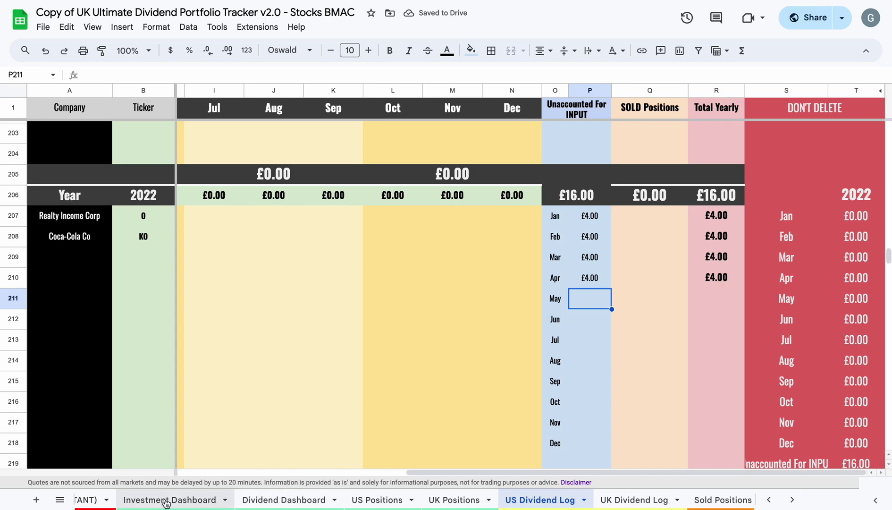
On the Dividend Dashboard, review the annual dividend income and historical monthly dividend income charts
left_click(388, 499)
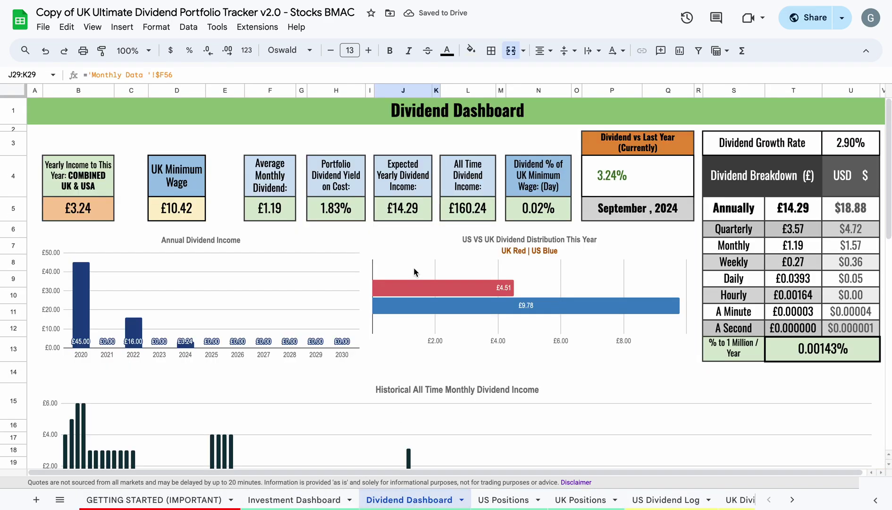
scroll(413, 268, "down", 3)
left_click(83, 237)
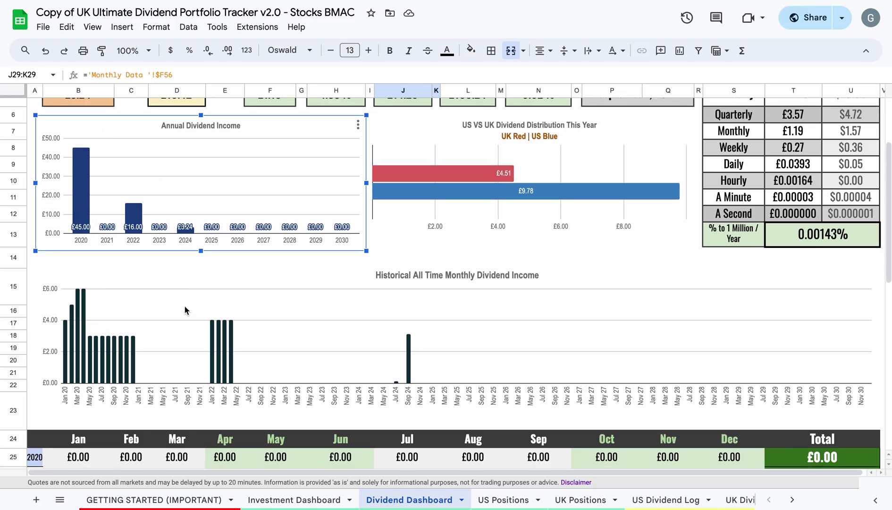
Examine the UK and US bars in the US VS UK Dividend Distribution This Year chart on the Dividend Dashboard
scroll(178, 307, "up", 3)
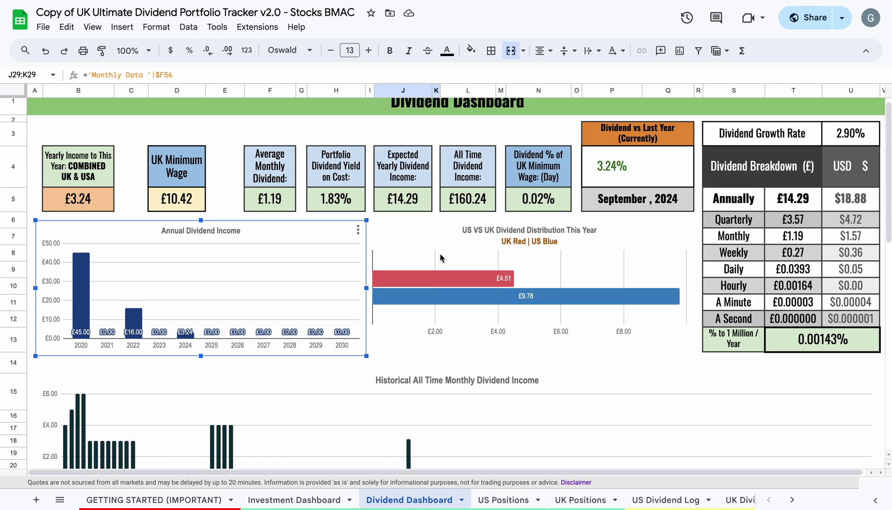
left_click(471, 286)
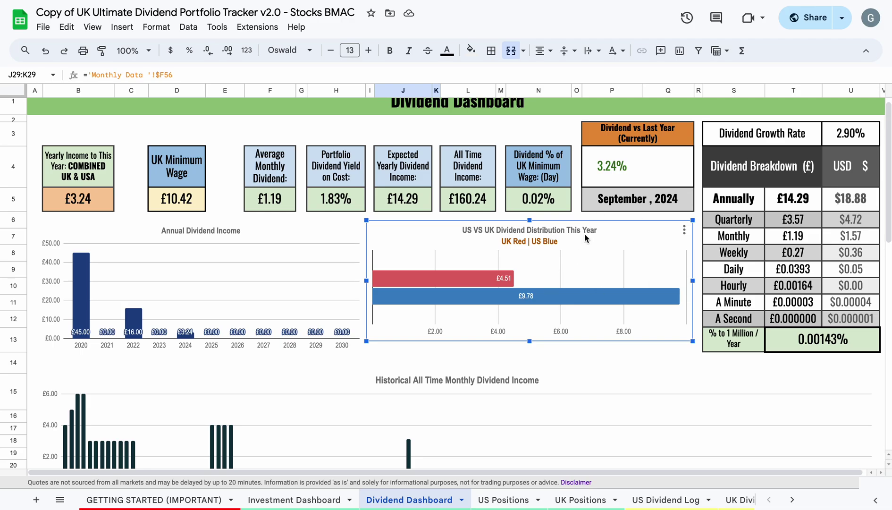
mouse_move(499, 273)
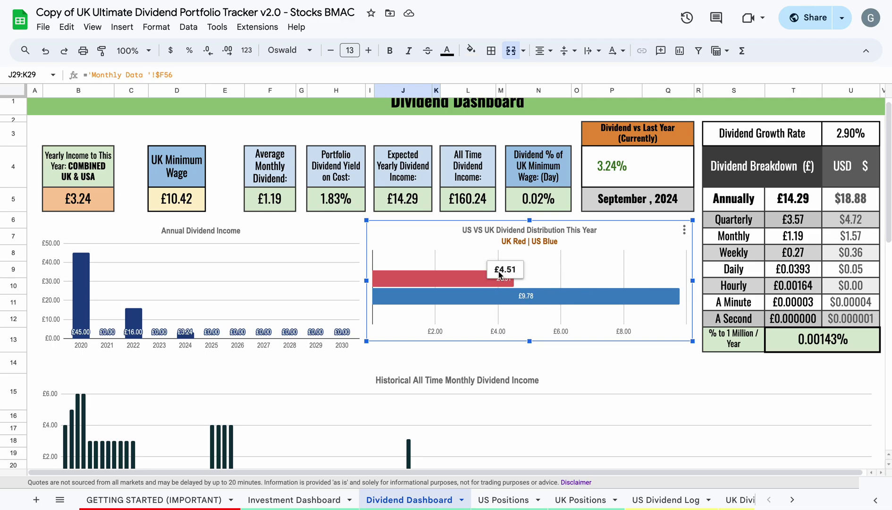
mouse_move(534, 294)
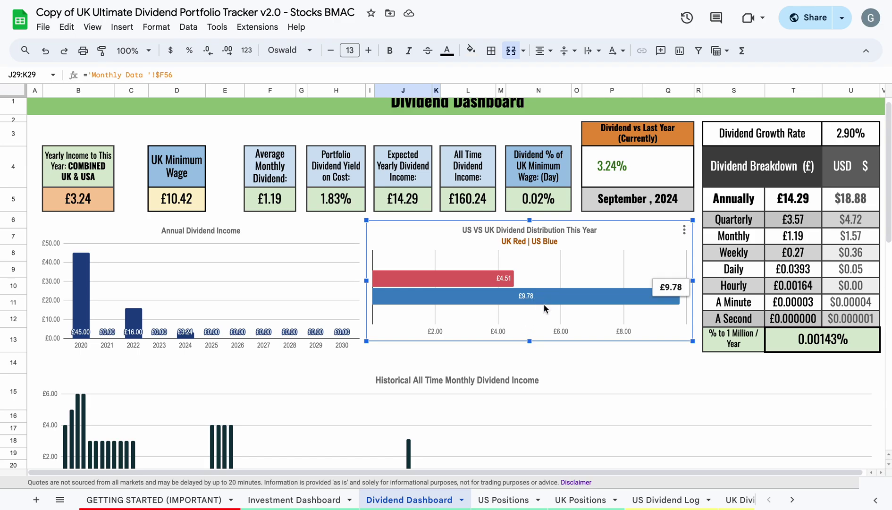
scroll(539, 314, "down", 5)
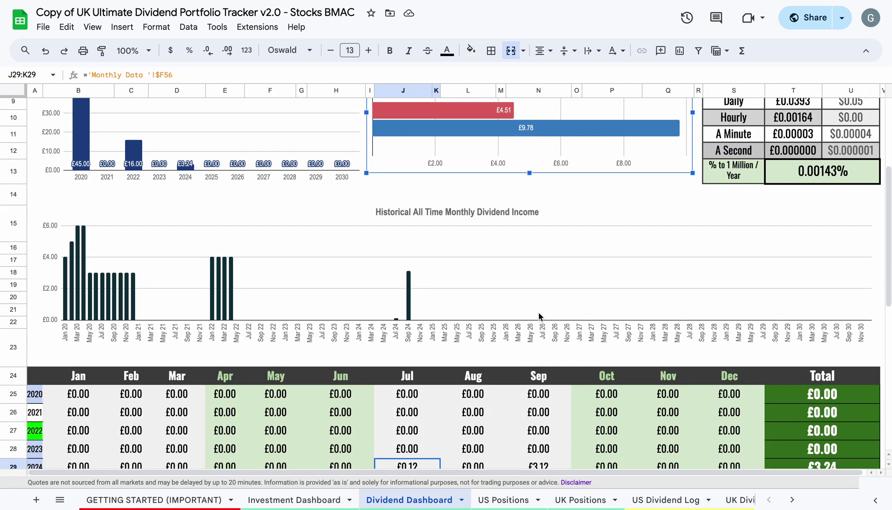
scroll(538, 312, "up", 5)
On the Investment Dashboard, review the Stocks summary's market value, daily gain or loss, dividend income and portfolio yield
left_click(510, 499)
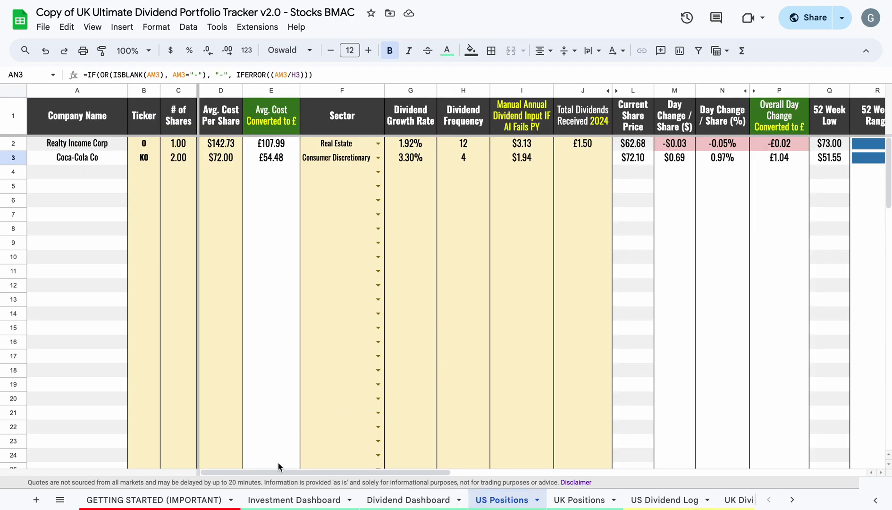
left_click(294, 499)
left_click(618, 218)
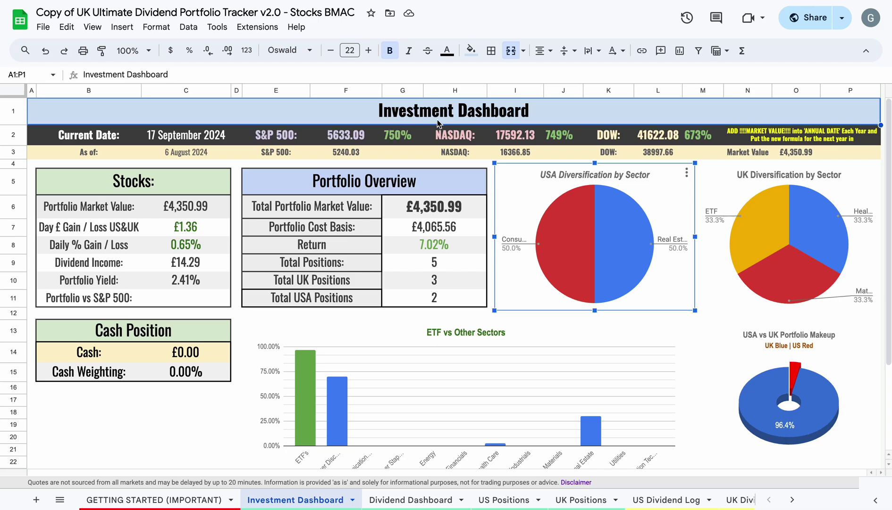
left_click(188, 206)
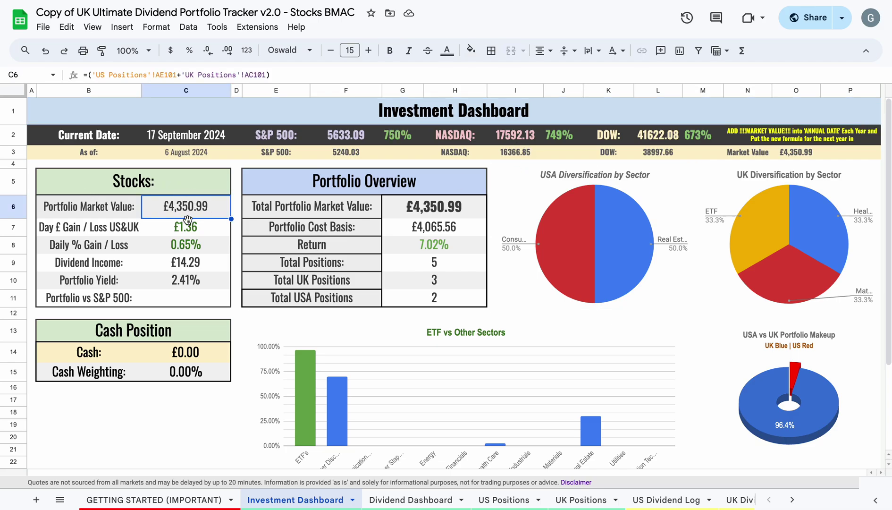
left_click(191, 234)
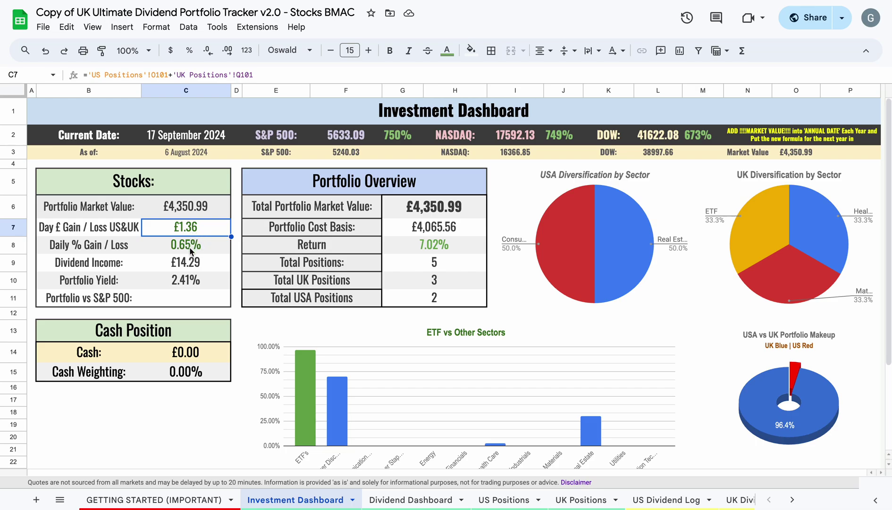
left_click(191, 249)
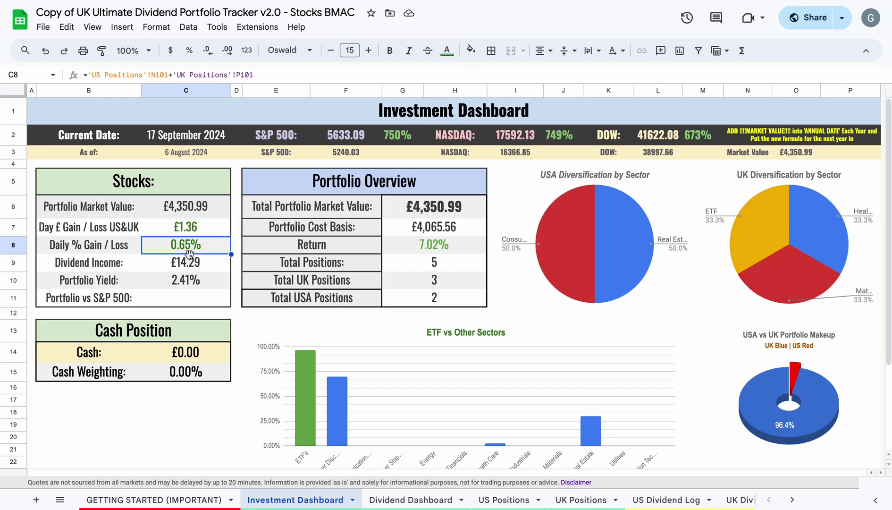
left_click(186, 268)
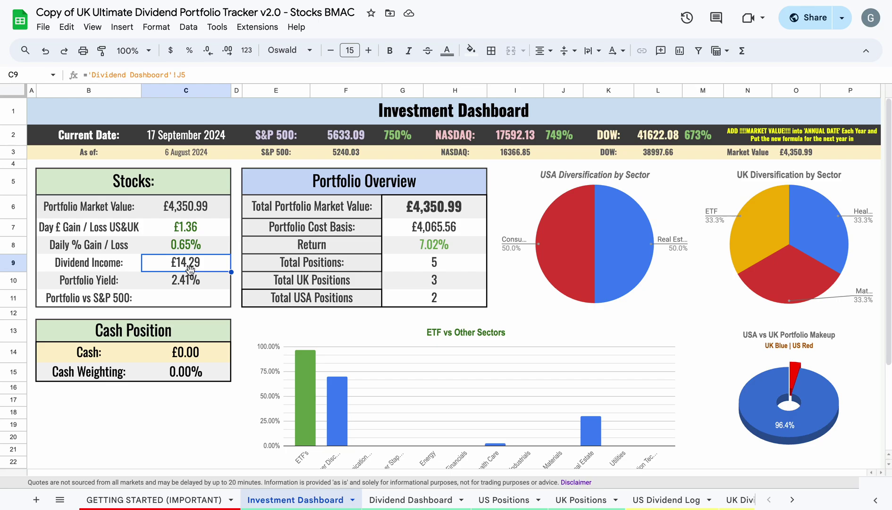
left_click(194, 286)
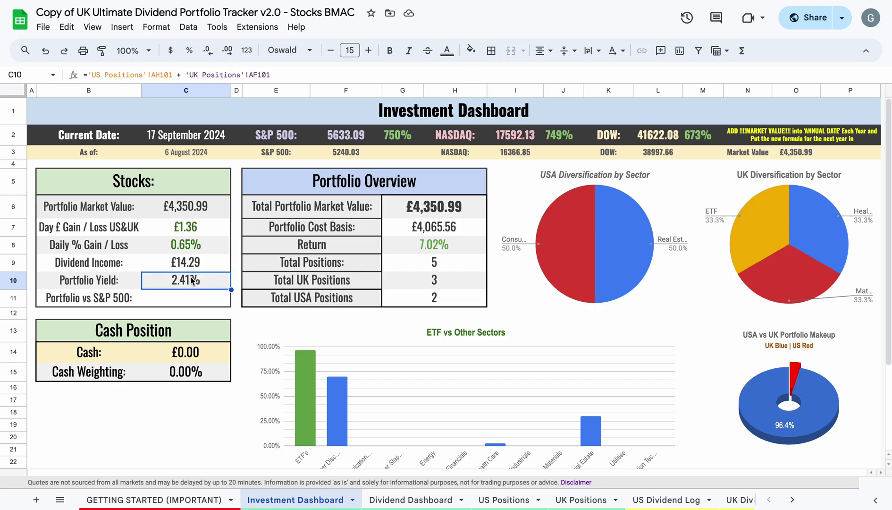
Set the Cash amount in the Cash Position table to £100
left_click(188, 354)
type("100")
key("Return")
left_click(222, 350)
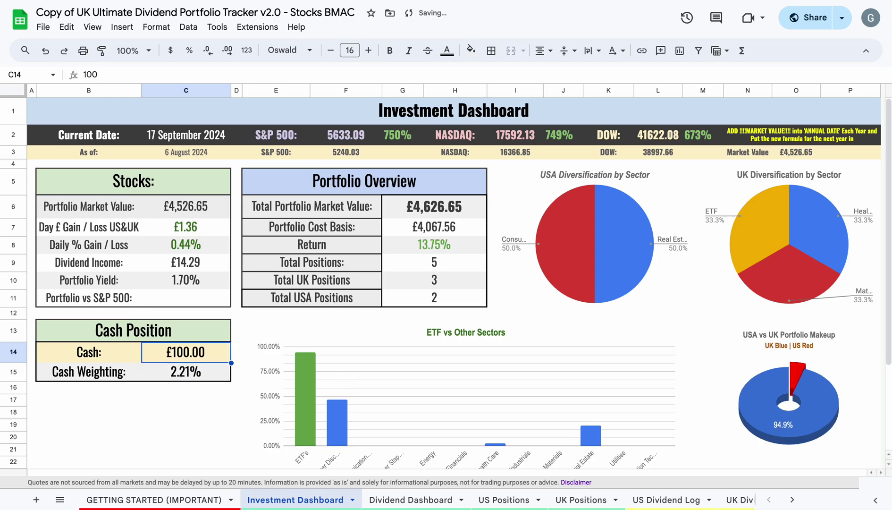
Examine the sector weightings in the ETF vs Other Sectors chart, including ETFs and Consumer Discretionary
left_click(383, 424)
mouse_move(345, 401)
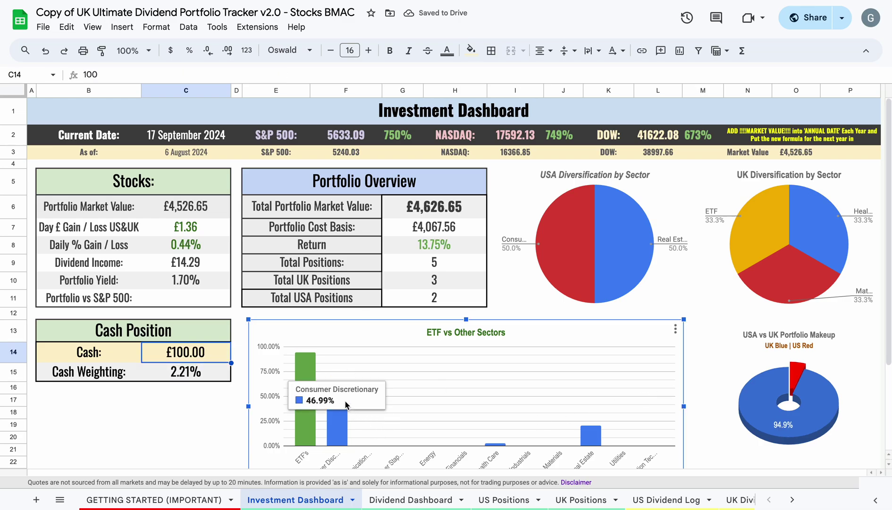
scroll(345, 401, "down", 3)
scroll(345, 401, "up", 2)
scroll(345, 402, "up", 1)
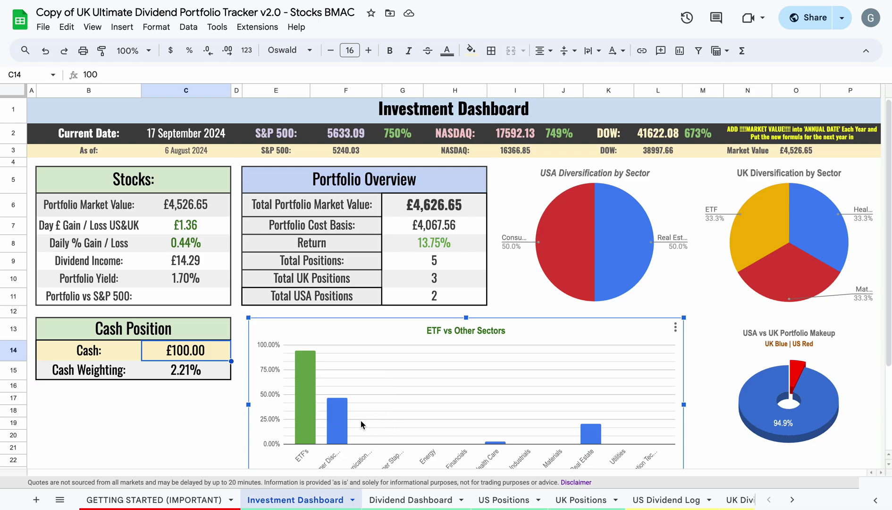
scroll(350, 417, "down", 1)
scroll(351, 417, "down", 3)
mouse_move(300, 336)
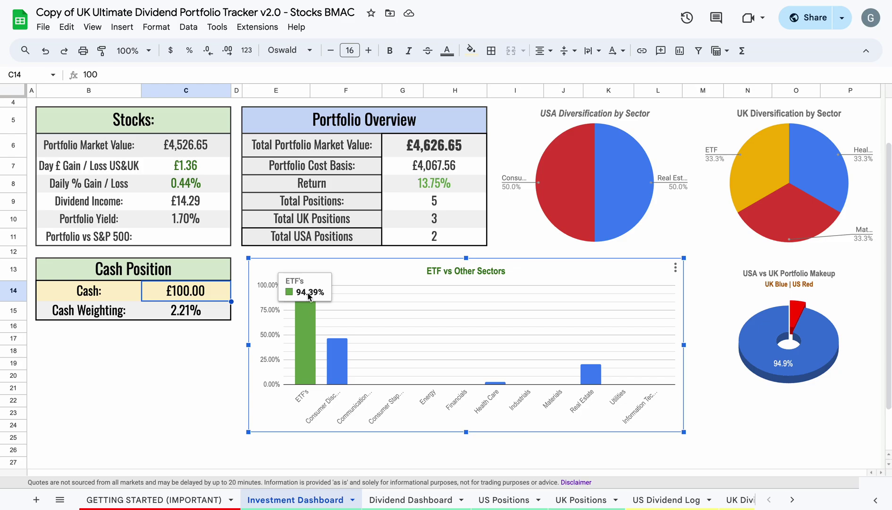
scroll(502, 296, "up", 1)
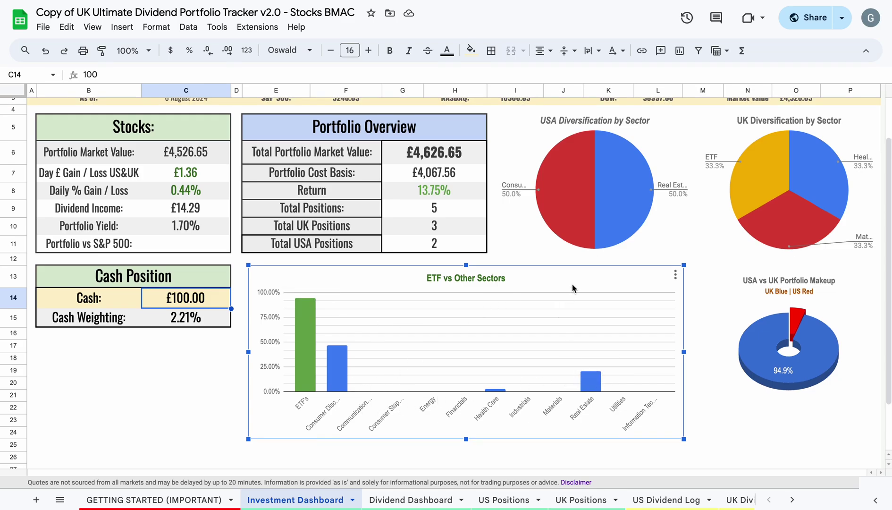
scroll(572, 287, "up", 3)
Review the USA and UK Diversification by Sector pie charts and the USA vs UK Portfolio Makeup chart
left_click(597, 238)
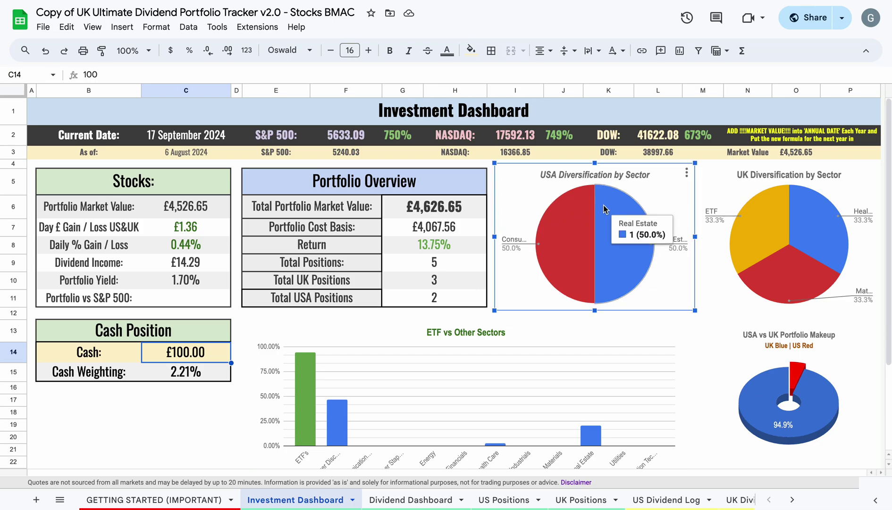
mouse_move(592, 238)
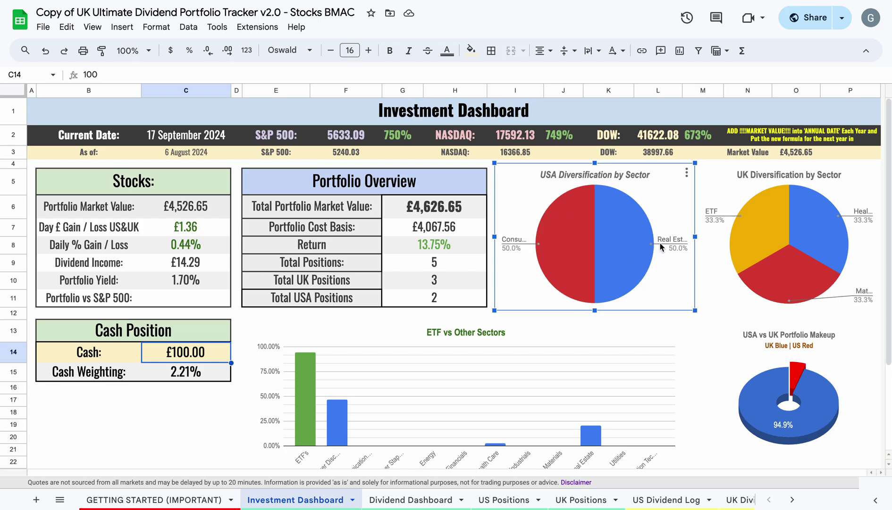
left_click(774, 224)
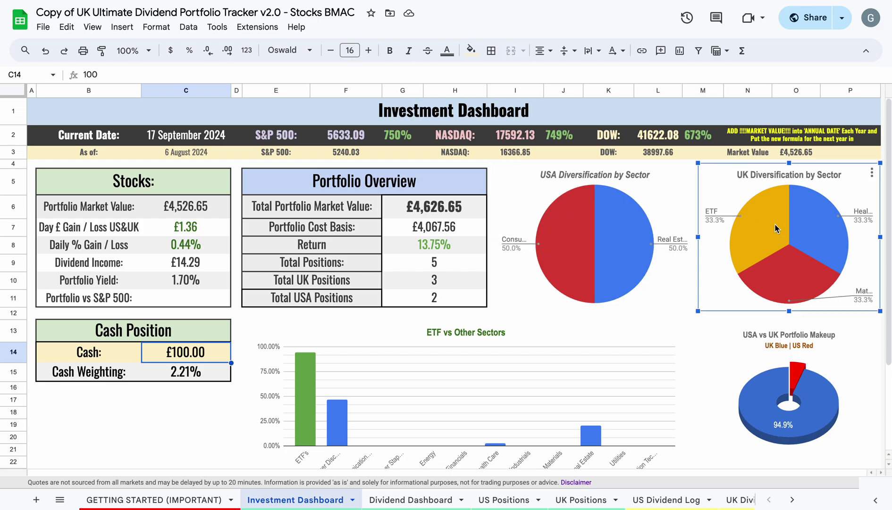
left_click(789, 385)
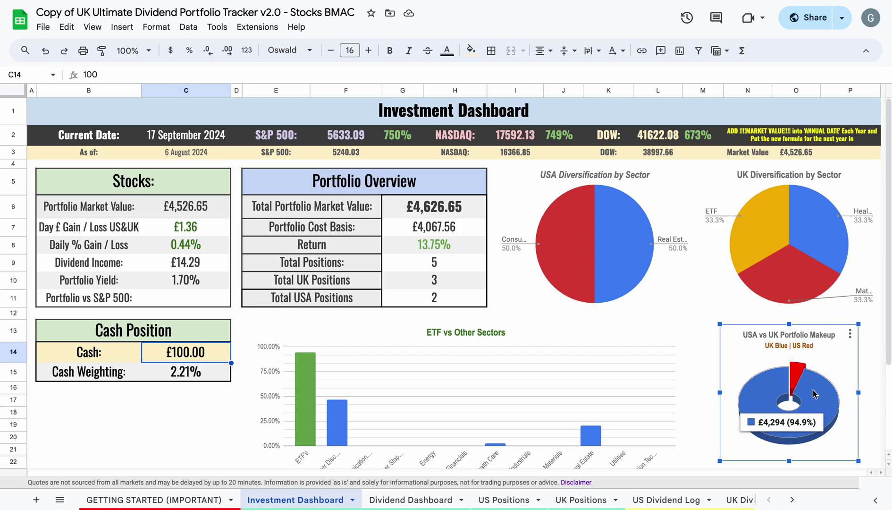
mouse_move(763, 395)
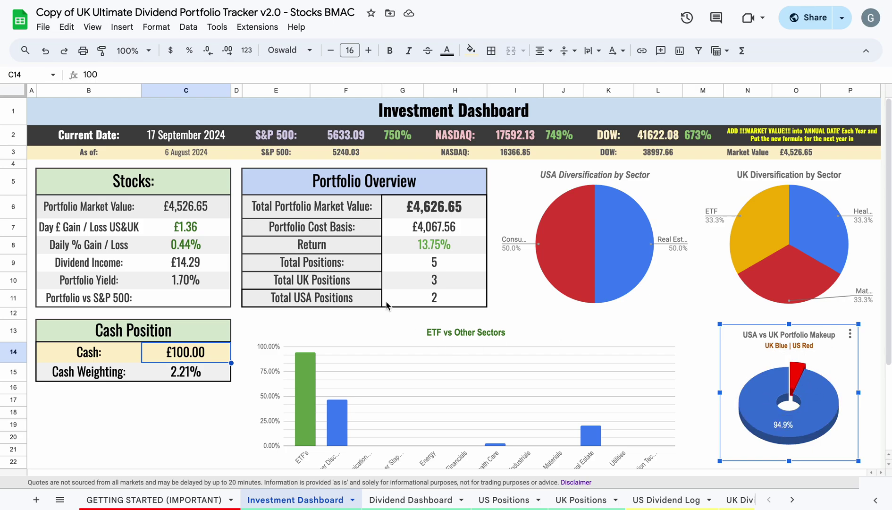
In the As of row, set the S&P 500 reference value to 5633
left_click(94, 153)
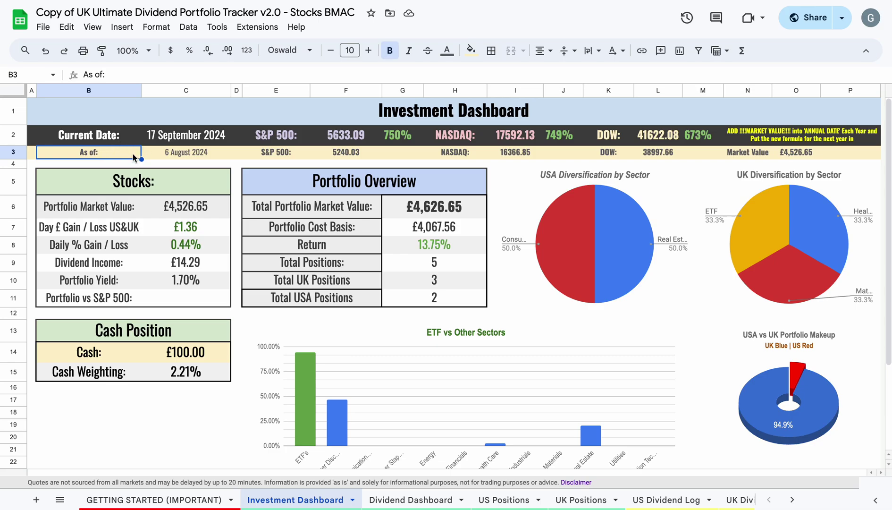
left_click(197, 152)
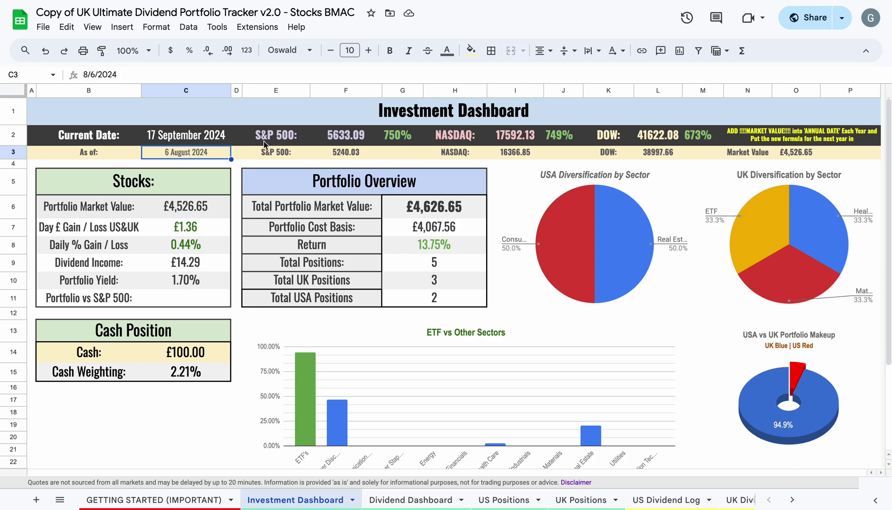
left_click(331, 154)
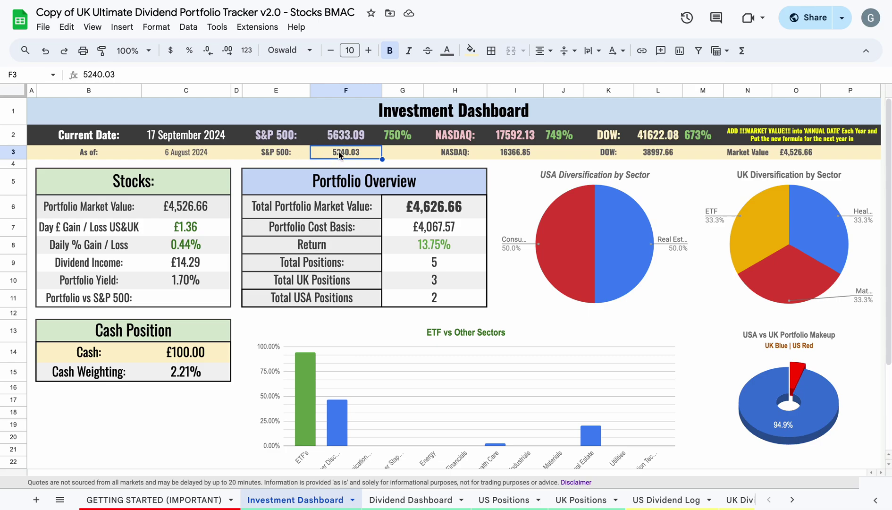
type("56")
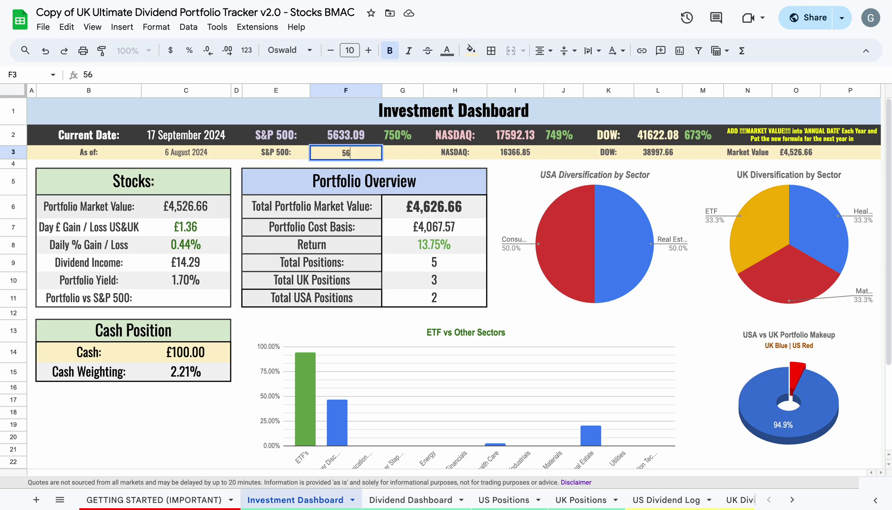
type("33")
key("Tab")
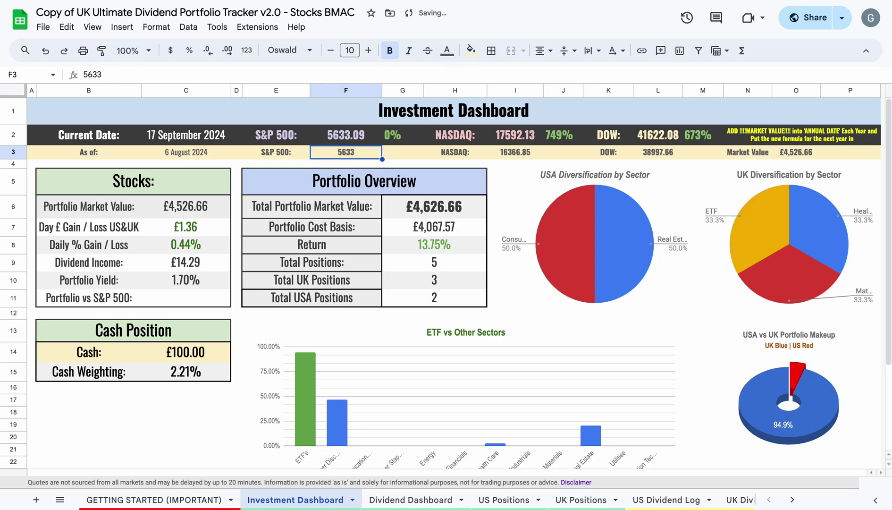
Set the NASDAQ reference value in the As of row to 17592
key("Right")
key("Right")
key("Left")
key("Right")
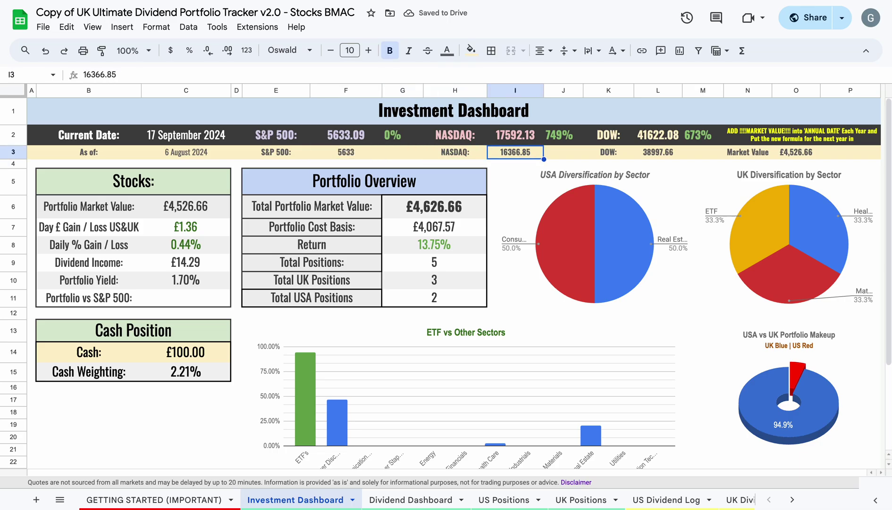
type("17592")
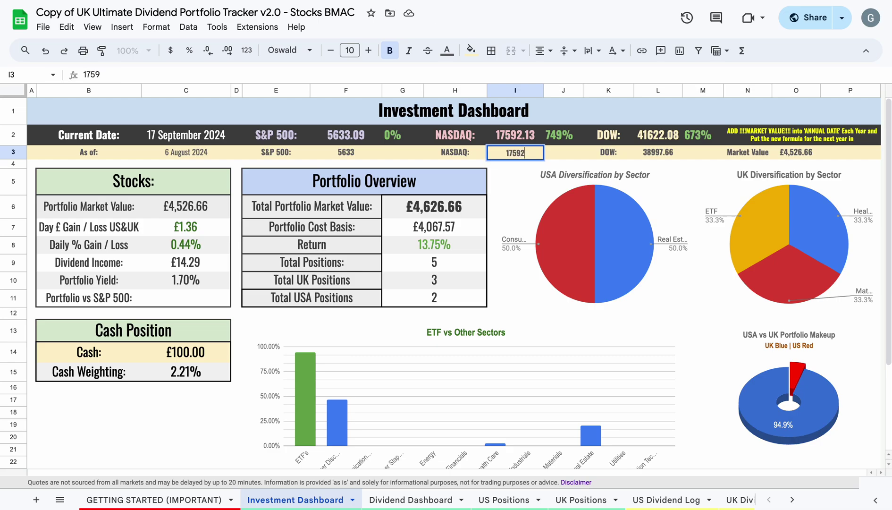
key("Return")
key("Up")
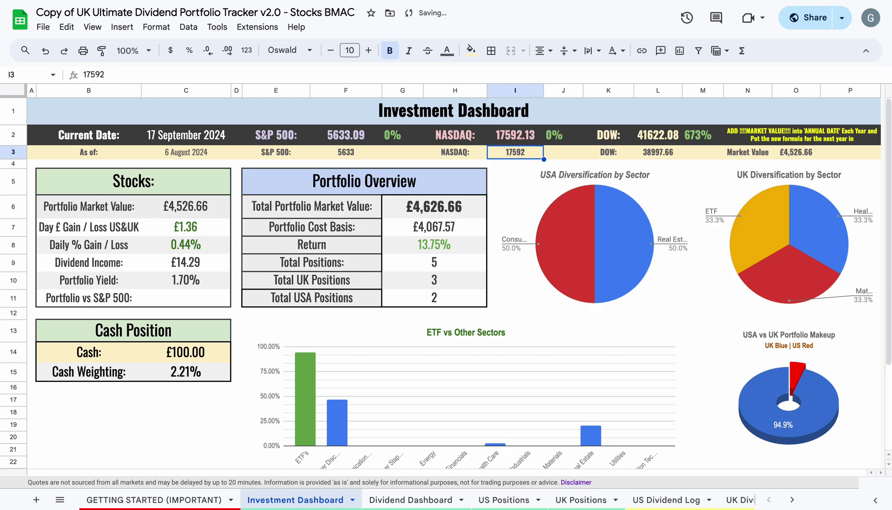
key("Up")
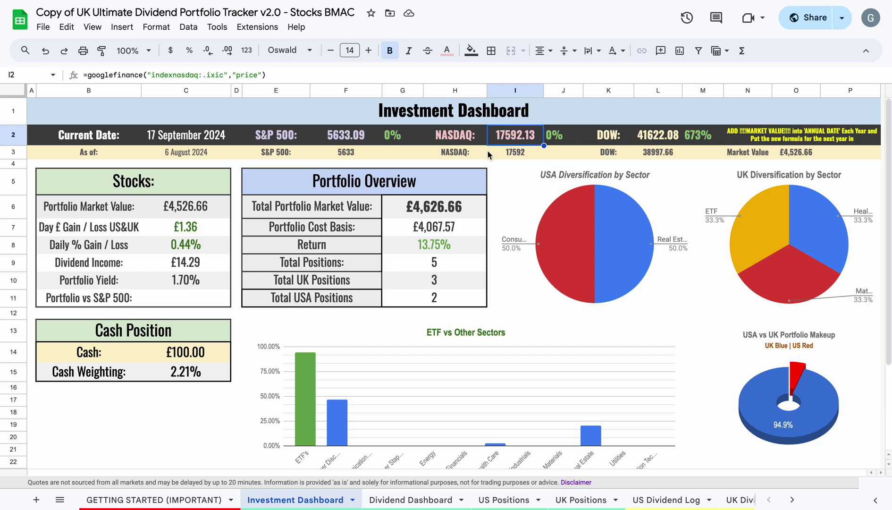
Try setting the As of date to 10 September, and undo the date change
left_click(179, 153)
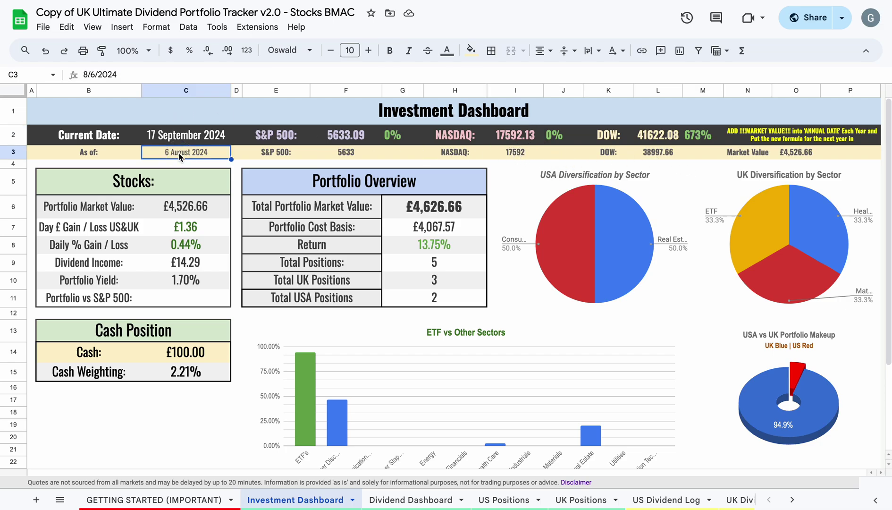
type("10")
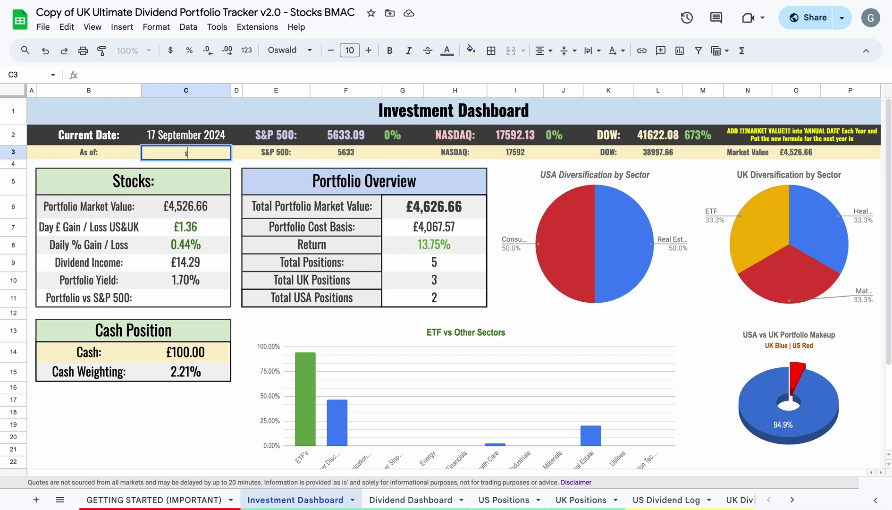
type(" september")
key("Return")
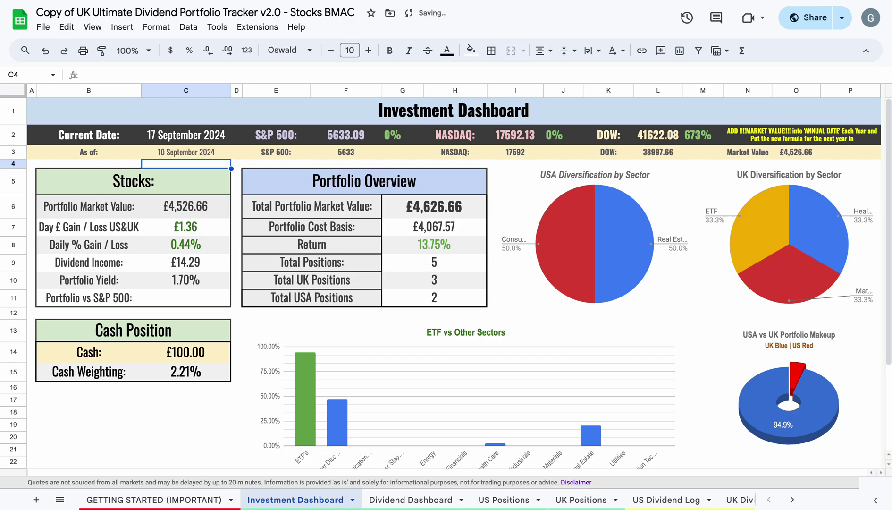
key("ctrl+z")
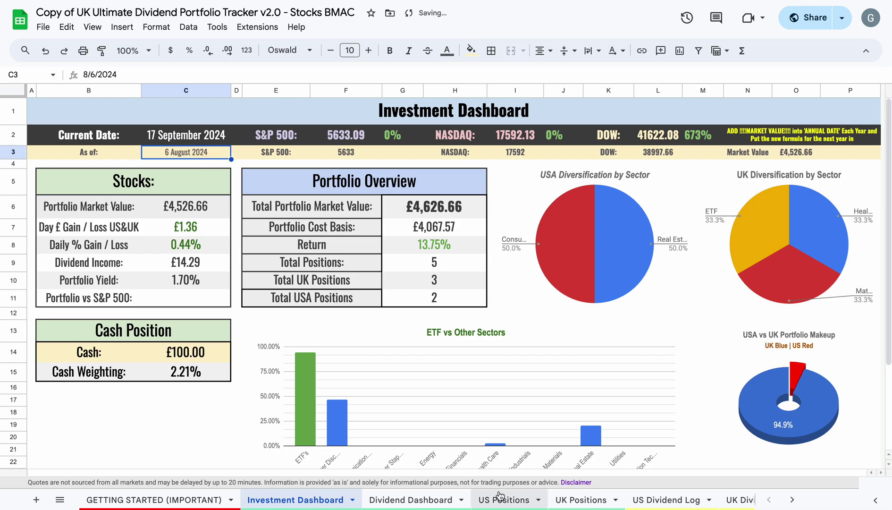